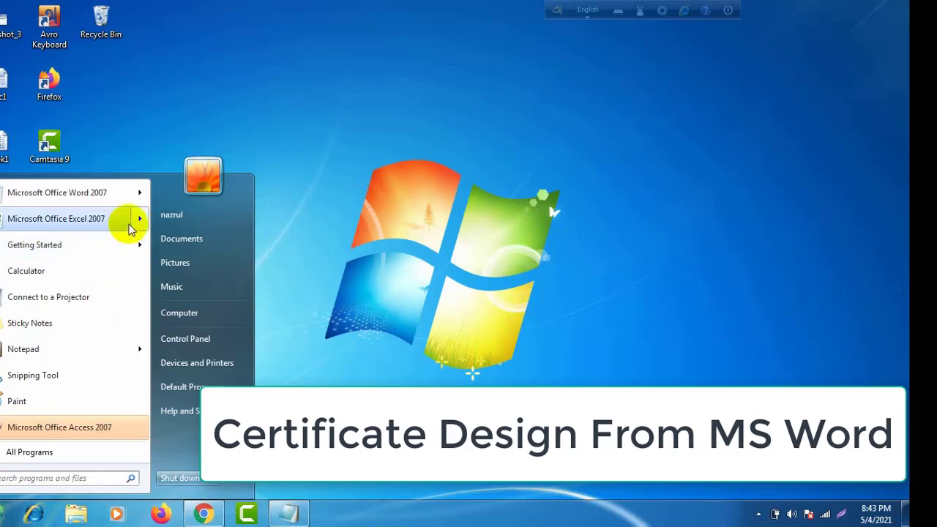
Step: Launch Microsoft Office Word 2007 from the Start menu's Microsoft Office folder
{"action": "left_click", "coordinate": [105, 451]}
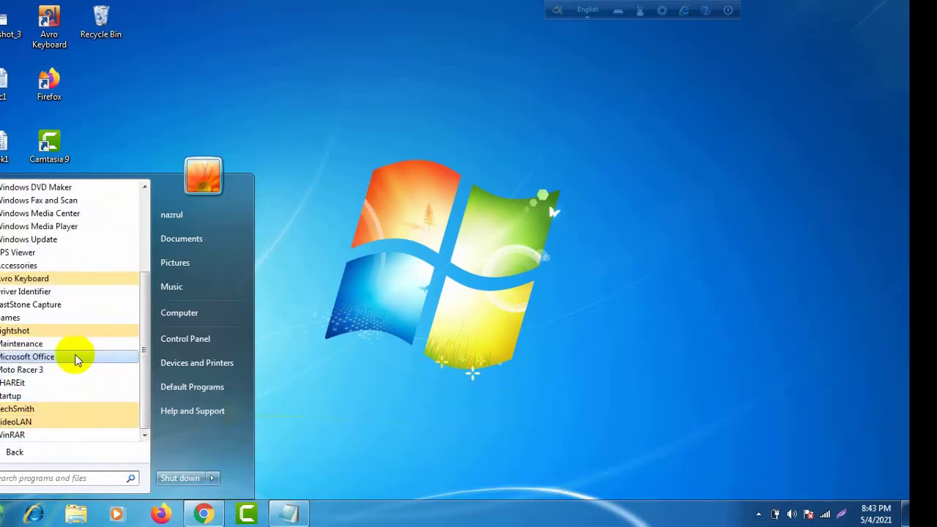
{"action": "left_click", "coordinate": [76, 357]}
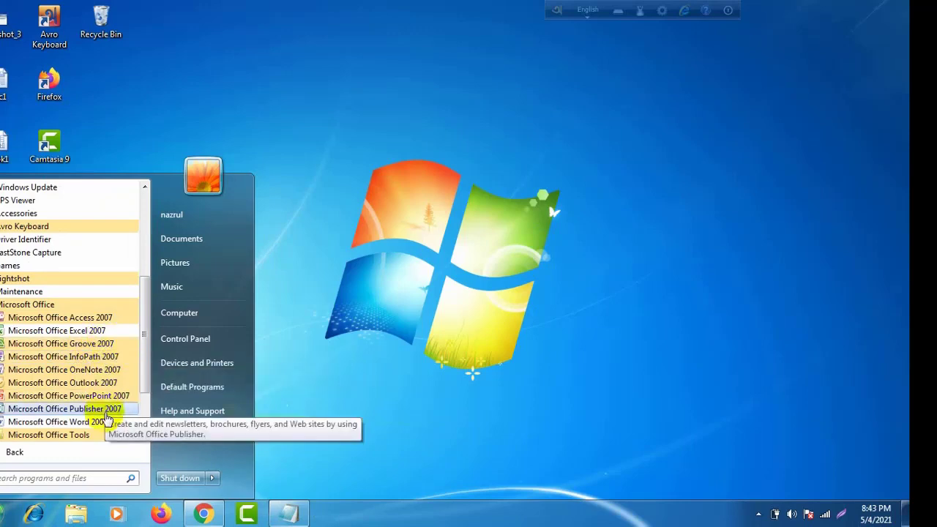
{"action": "left_click", "coordinate": [98, 421]}
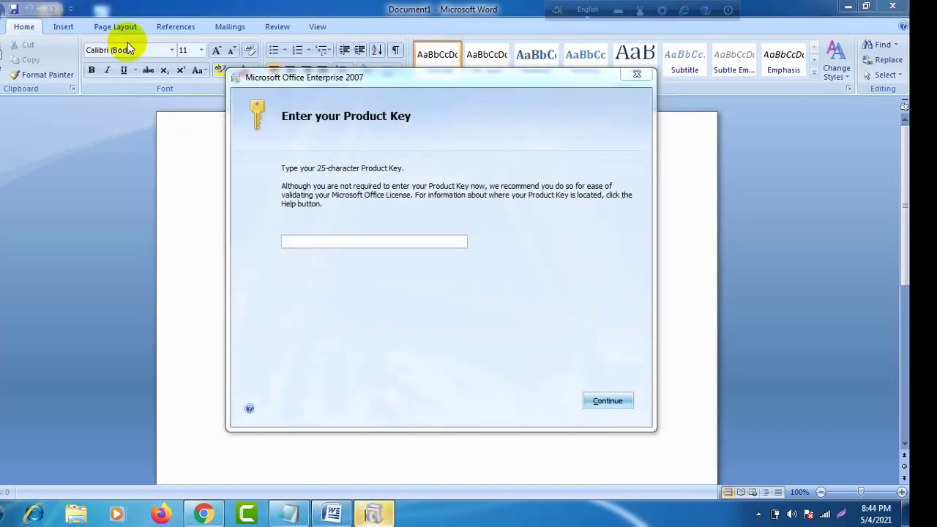
Step: Dismiss the product key prompts and switch the page to landscape orientation
{"action": "left_click", "coordinate": [607, 401]}
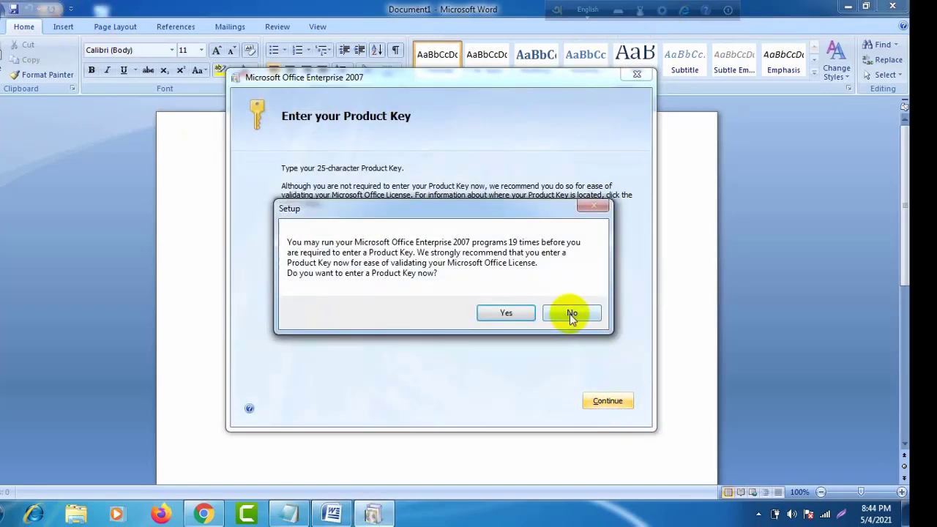
{"action": "left_click", "coordinate": [570, 313]}
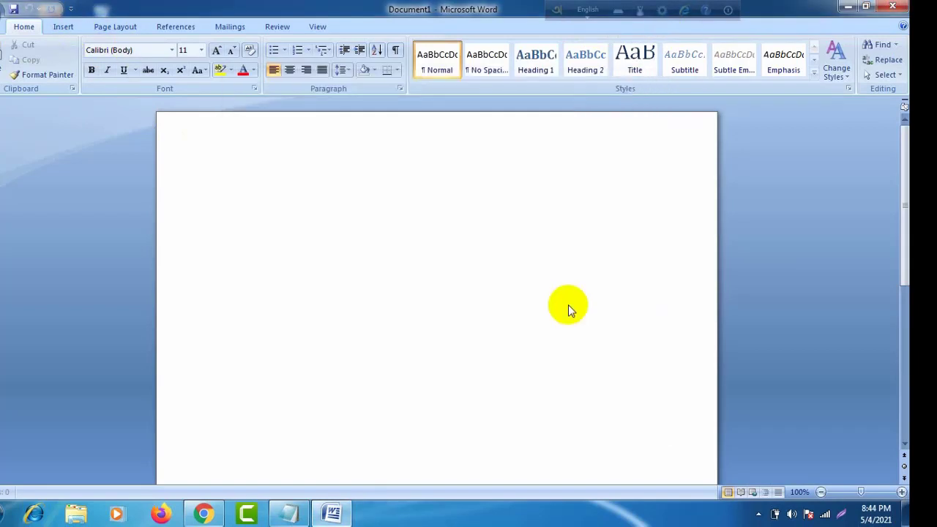
{"action": "left_click", "coordinate": [63, 29]}
{"action": "left_click", "coordinate": [109, 27]}
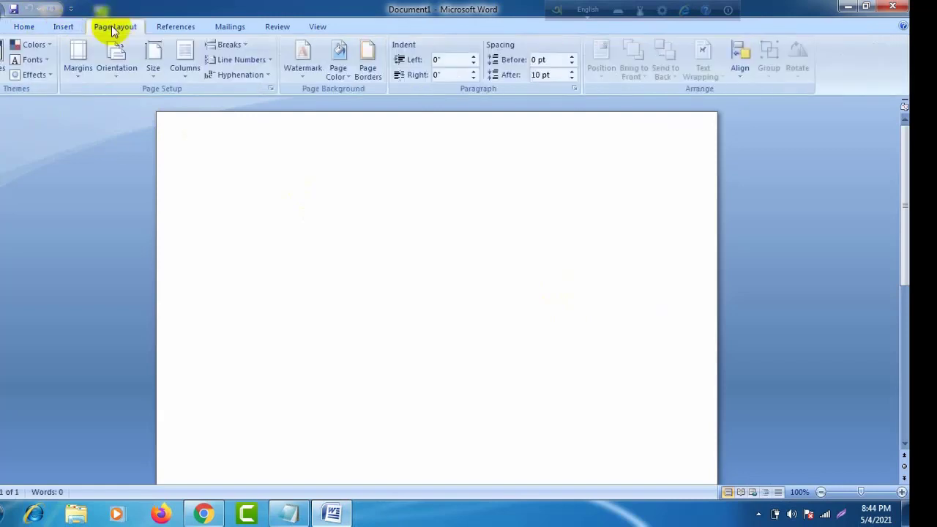
{"action": "left_click", "coordinate": [121, 69]}
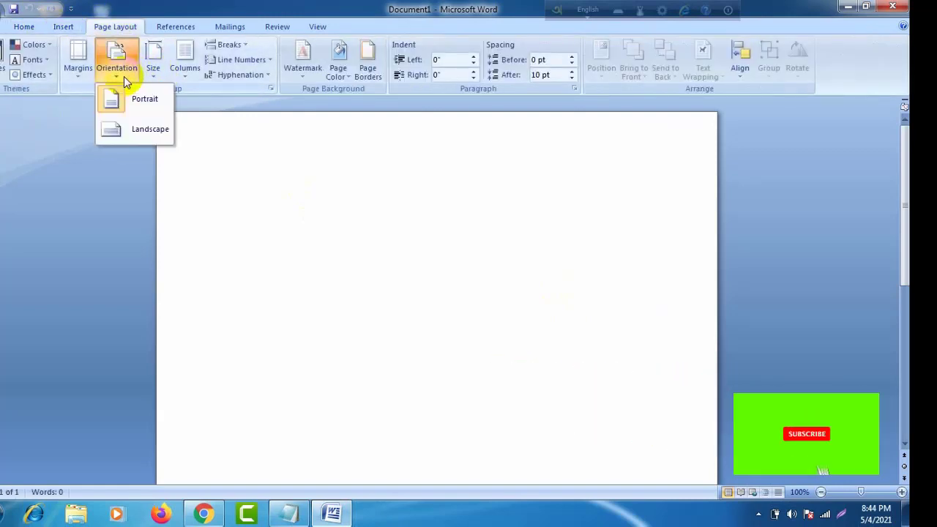
{"action": "left_click", "coordinate": [148, 129]}
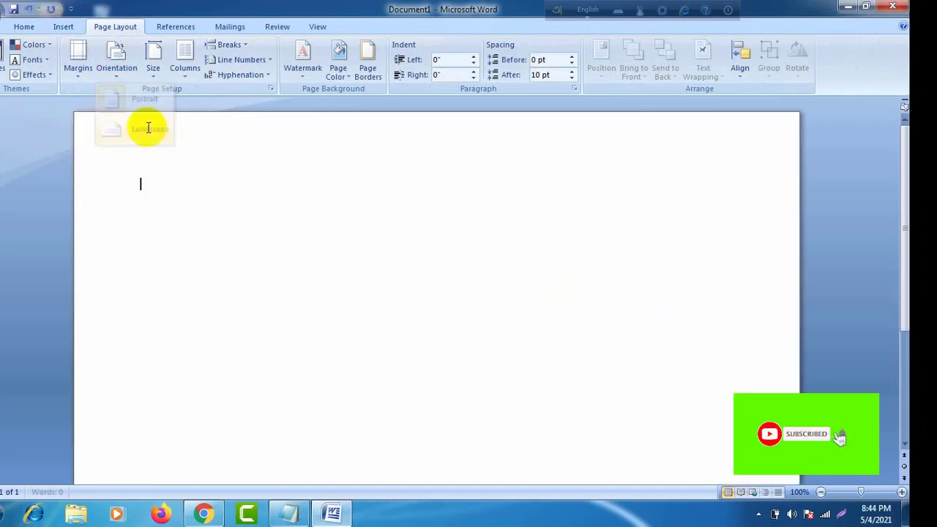
Step: Set a custom paper size of 8" wide by 5" high
{"action": "left_click", "coordinate": [153, 60]}
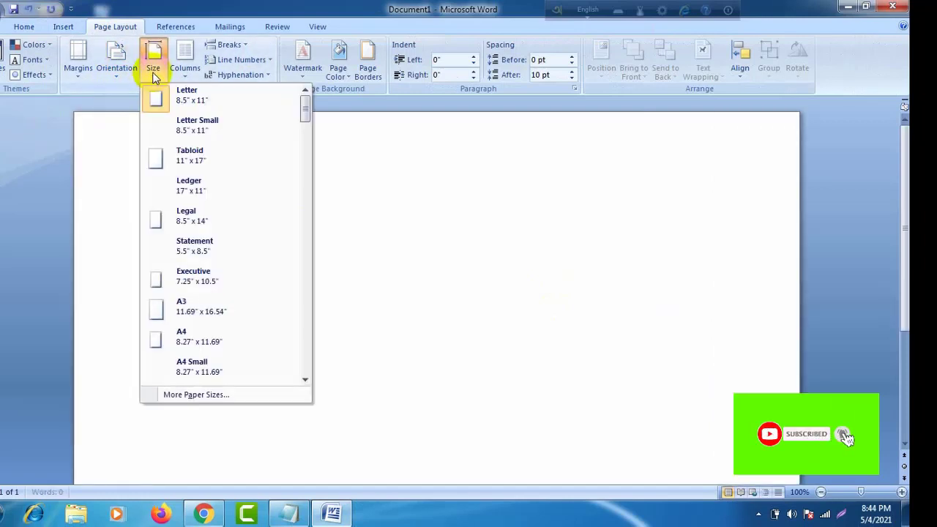
{"action": "left_click", "coordinate": [192, 399]}
{"action": "left_click", "coordinate": [351, 136]}
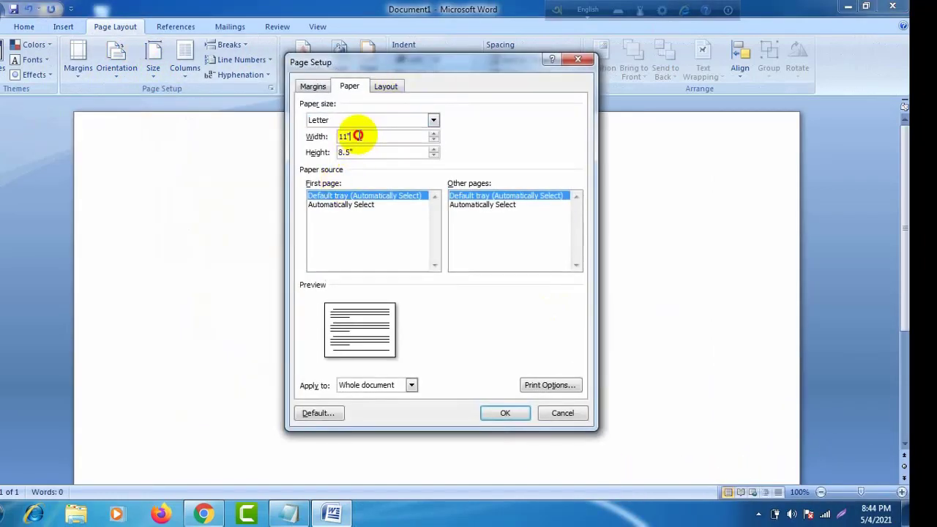
{"action": "left_click", "coordinate": [435, 140]}
{"action": "double_click", "coordinate": [351, 136]}
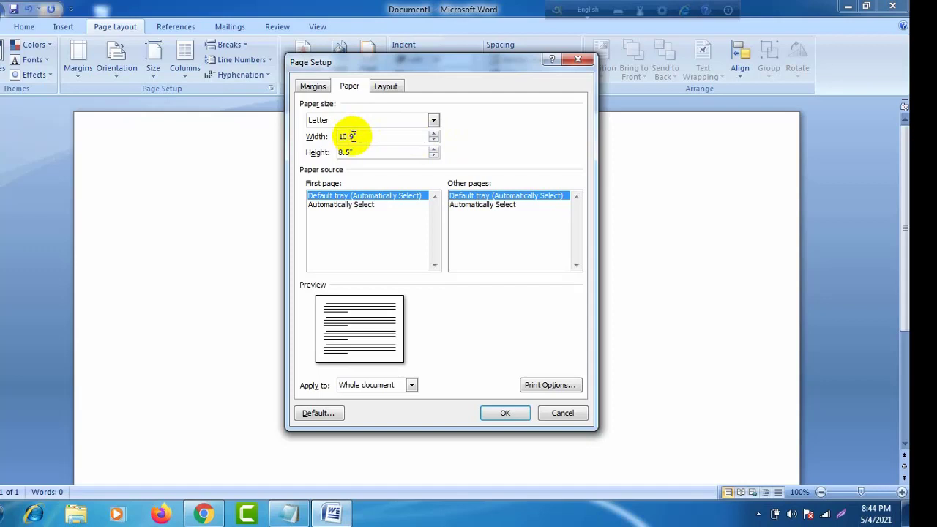
{"action": "key", "text": "BackSpace"}
{"action": "key", "text": "BackSpace"}
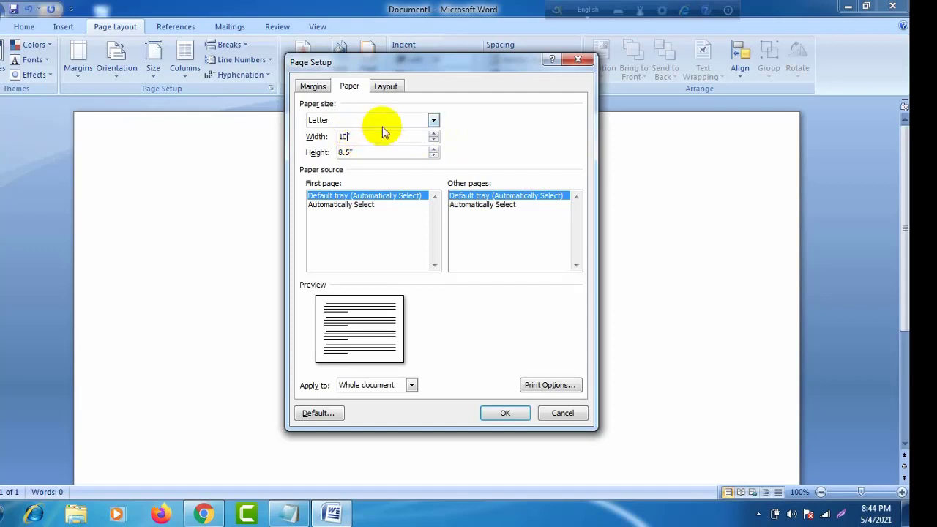
{"action": "type", "text": "8"}
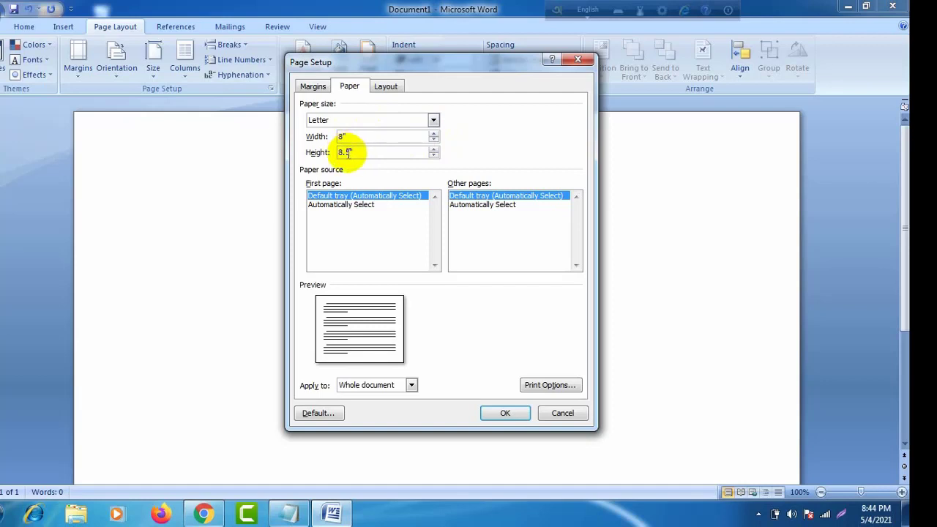
{"action": "left_click", "coordinate": [348, 153]}
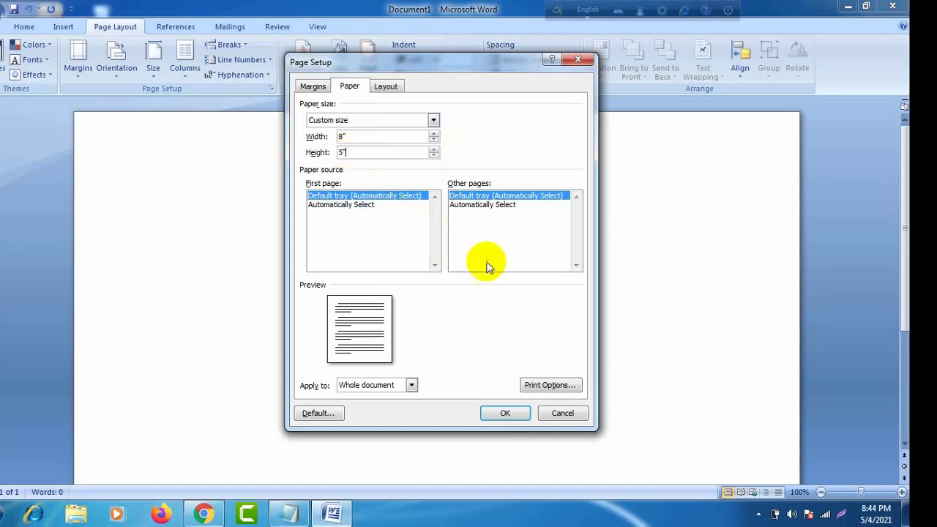
{"action": "left_click", "coordinate": [498, 415]}
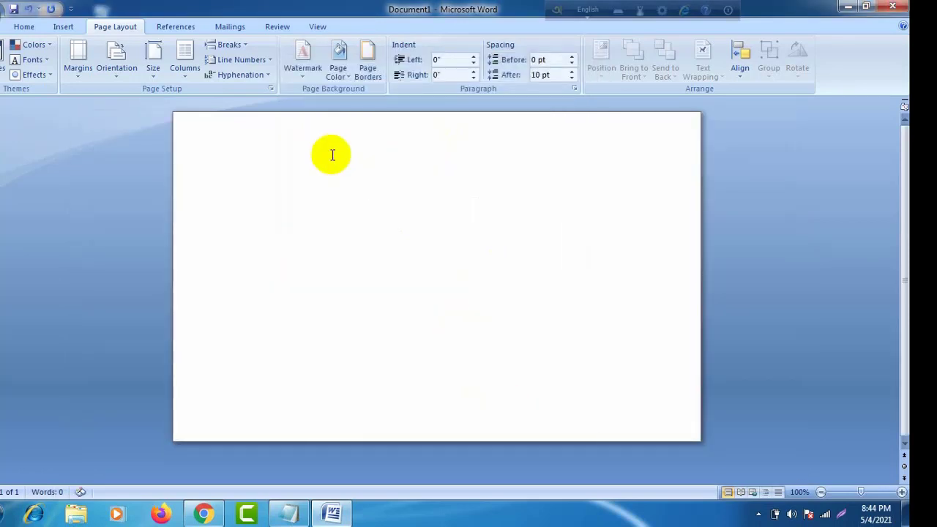
Step: Set the top, bottom, left and right margins to 0.3" each
{"action": "left_click", "coordinate": [82, 77]}
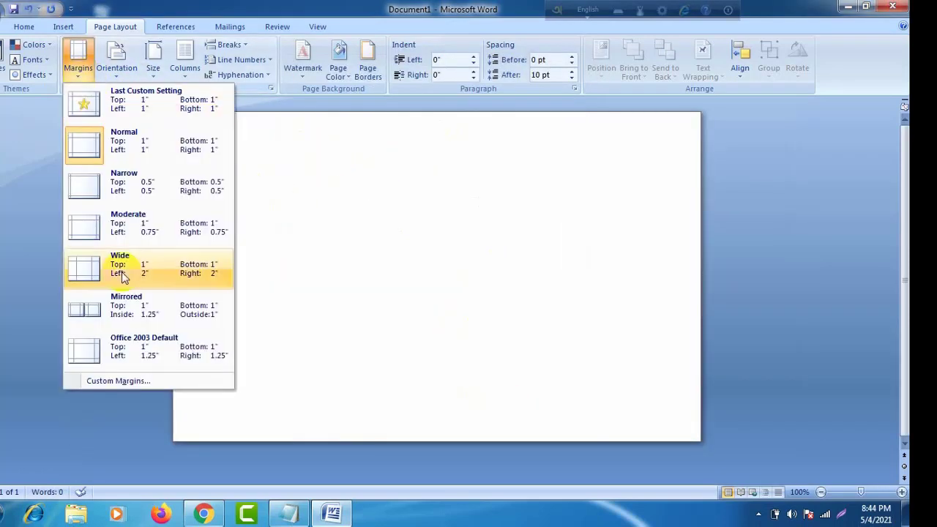
{"action": "left_click", "coordinate": [158, 380]}
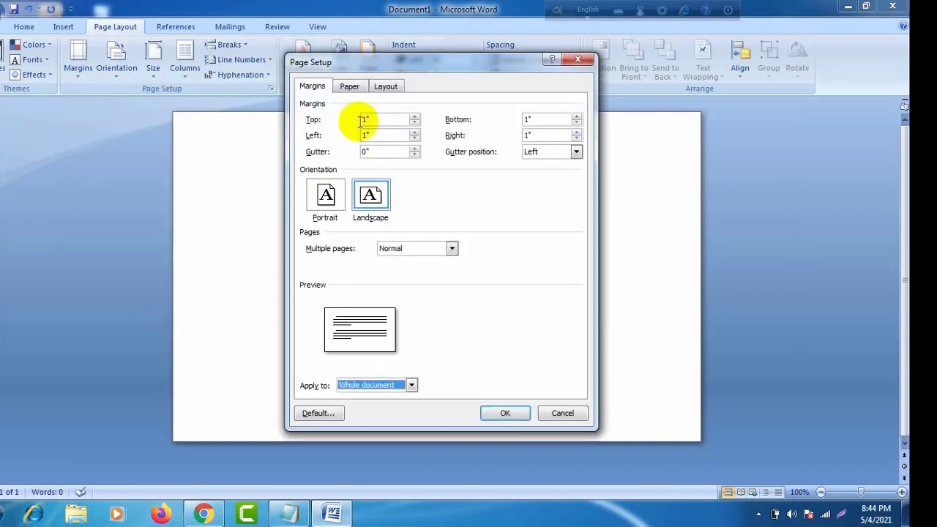
{"action": "left_click", "coordinate": [414, 122]}
{"action": "left_click", "coordinate": [414, 122]}
{"action": "left_click", "coordinate": [414, 123]}
{"action": "left_click", "coordinate": [414, 122]}
{"action": "left_click", "coordinate": [414, 122]}
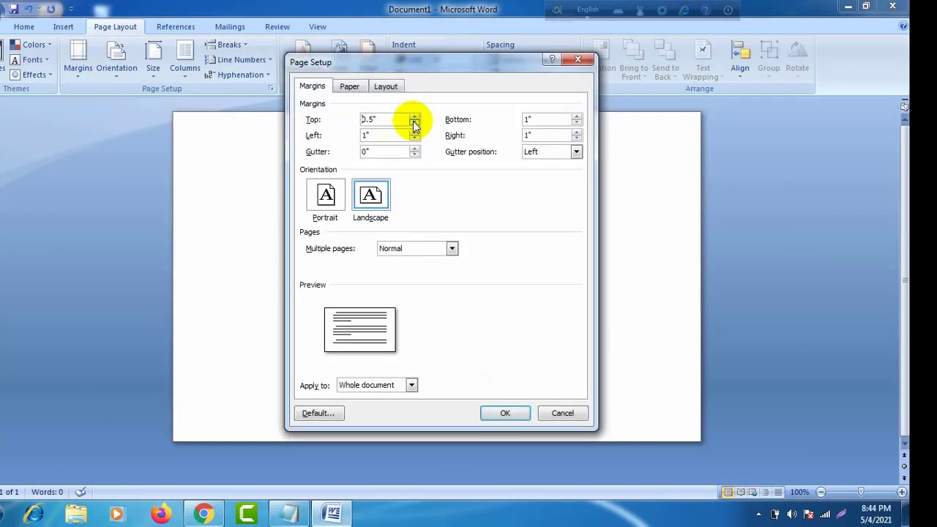
{"action": "left_click", "coordinate": [414, 122]}
{"action": "left_click", "coordinate": [414, 122]}
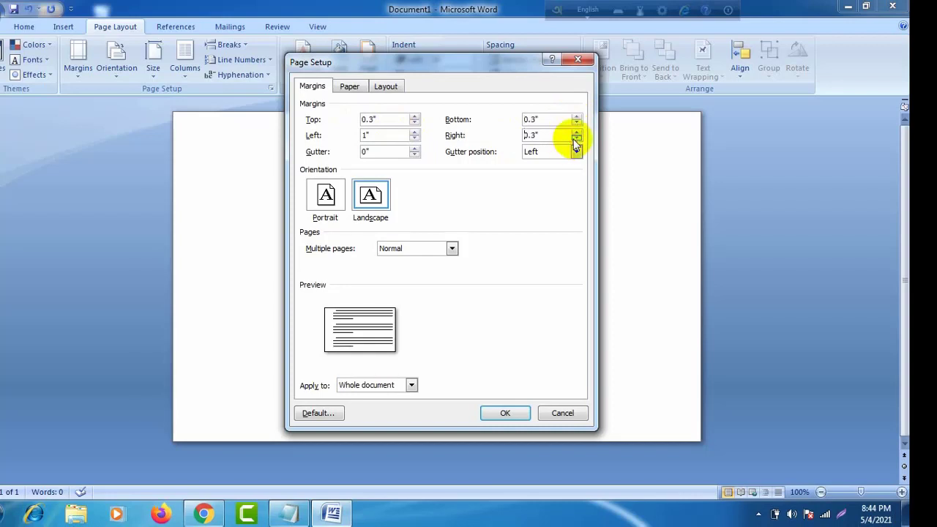
{"action": "left_click", "coordinate": [414, 139]}
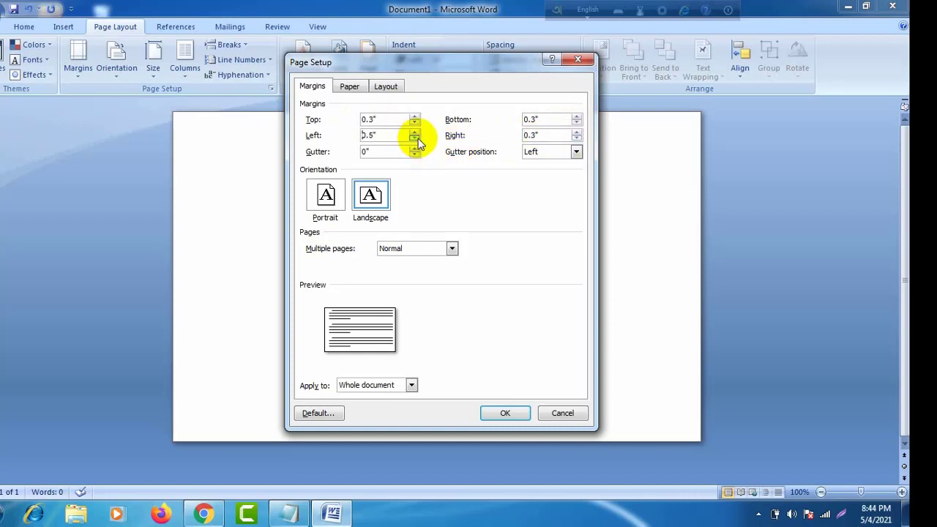
{"action": "left_click", "coordinate": [416, 139]}
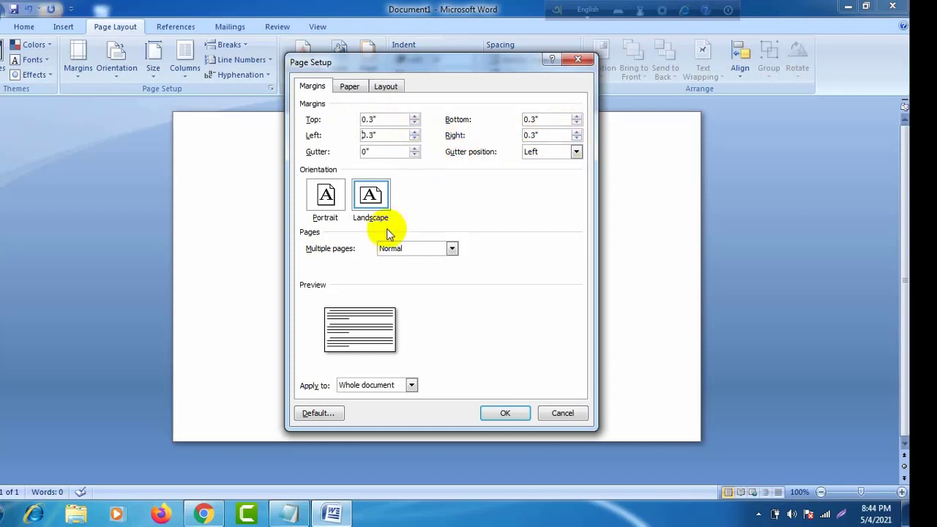
{"action": "left_click", "coordinate": [506, 414]}
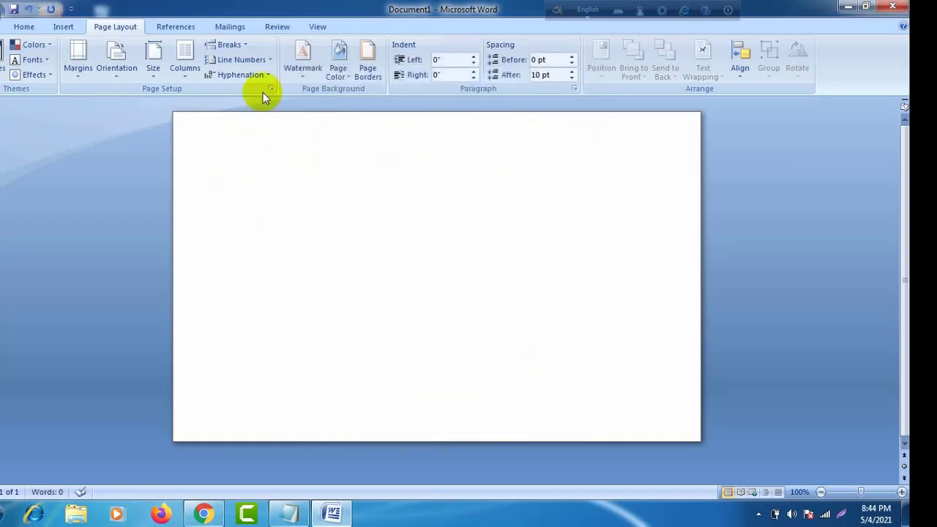
Step: Open the Page Borders settings from Page Layout, keeping the width at ½ pt
{"action": "left_click", "coordinate": [68, 27]}
{"action": "left_click", "coordinate": [110, 27]}
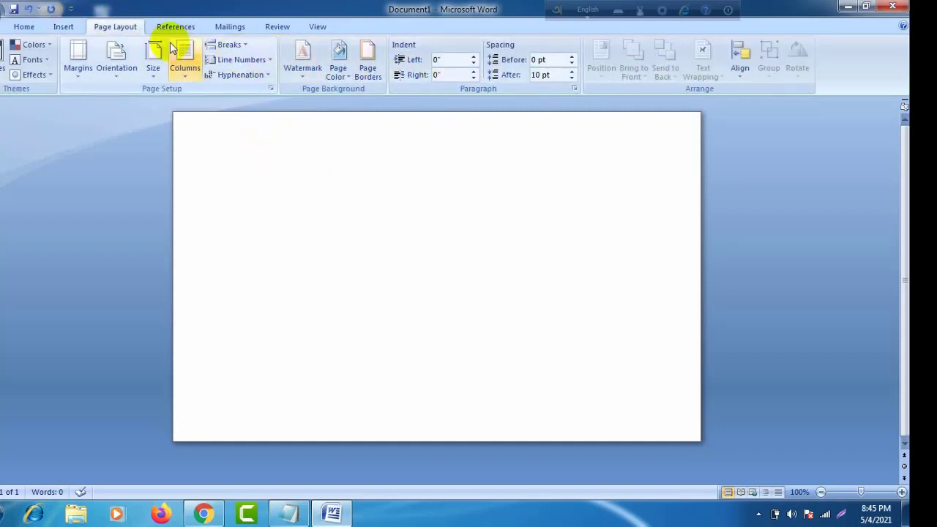
{"action": "left_click", "coordinate": [69, 29]}
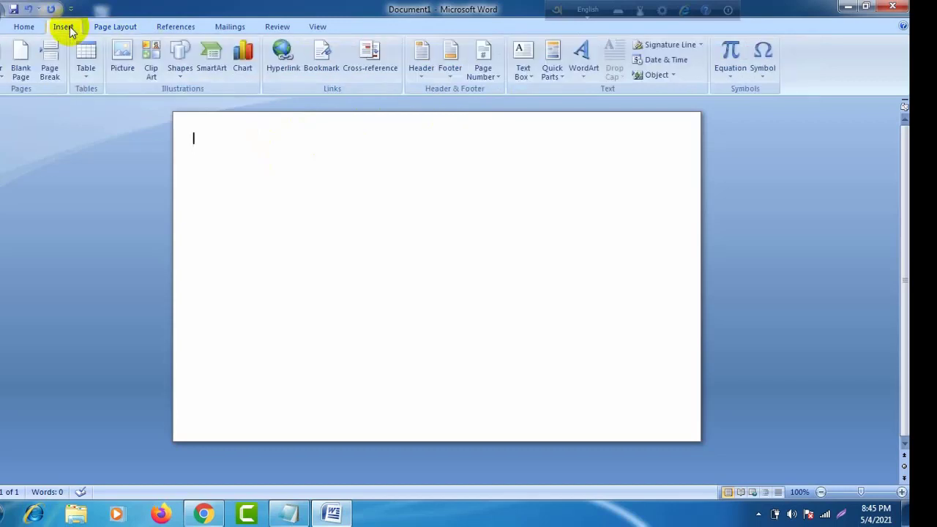
{"action": "left_click", "coordinate": [104, 30]}
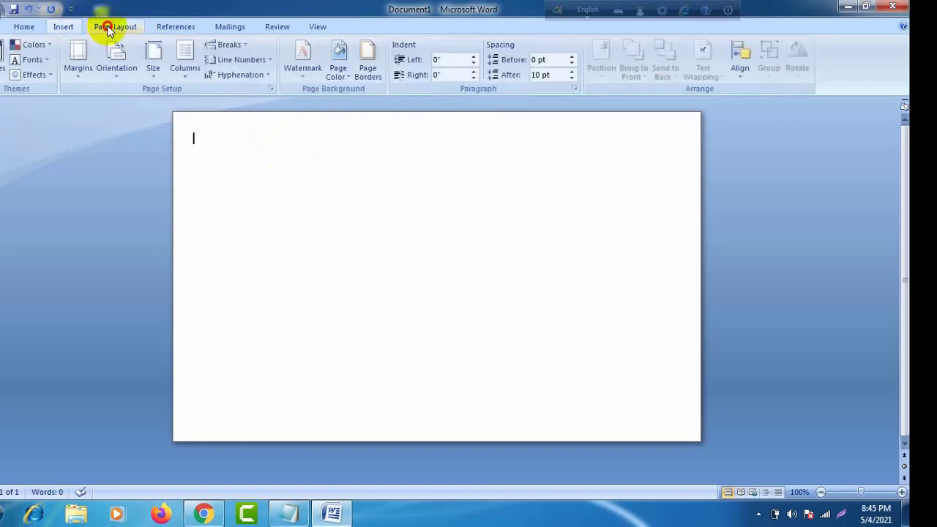
{"action": "left_click", "coordinate": [26, 26]}
{"action": "left_click", "coordinate": [64, 28]}
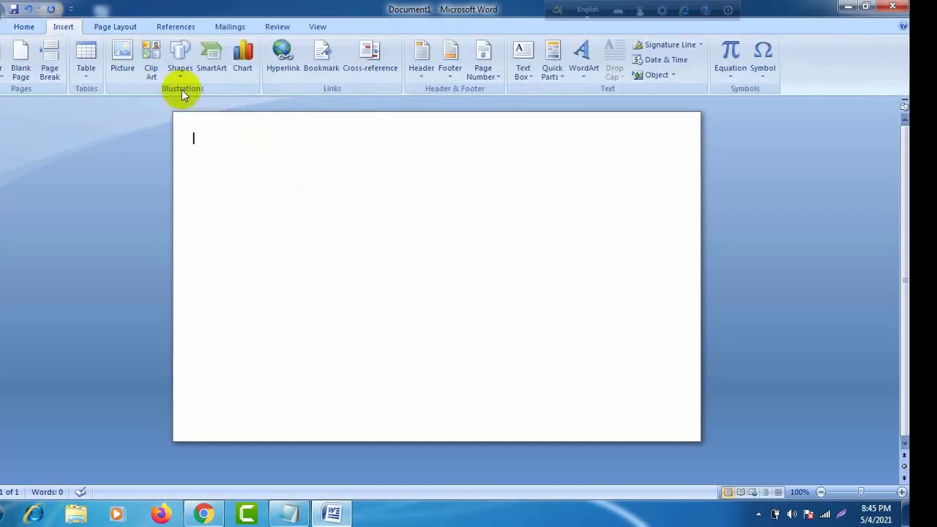
{"action": "left_click", "coordinate": [126, 27]}
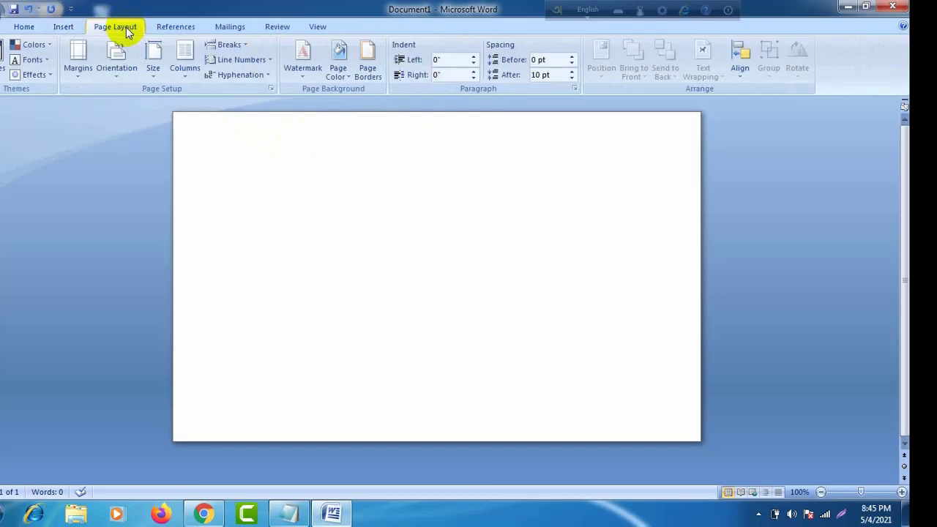
{"action": "left_click", "coordinate": [367, 67]}
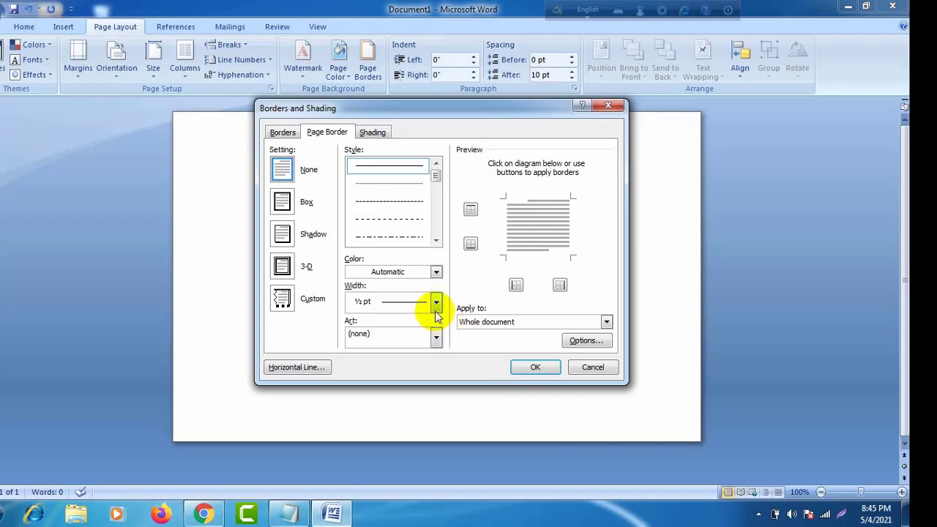
{"action": "left_click", "coordinate": [436, 304]}
{"action": "left_click", "coordinate": [436, 304]}
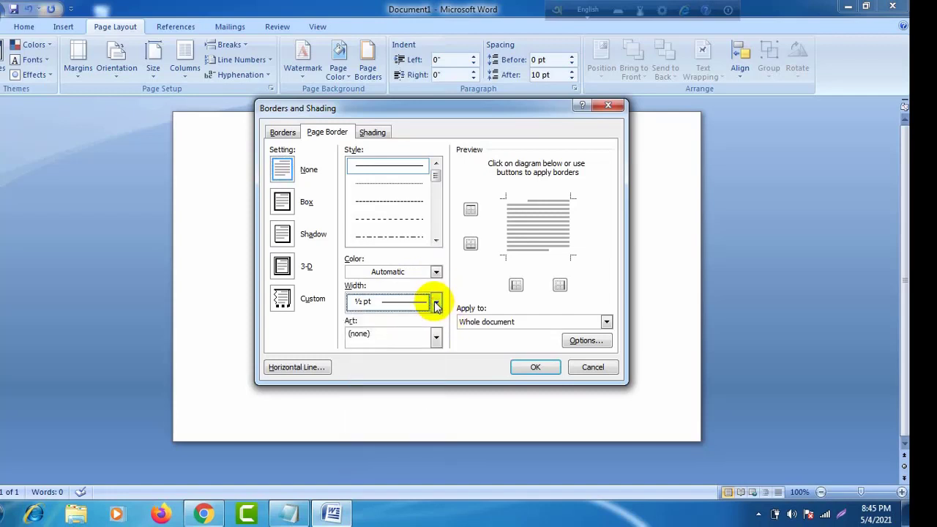
Step: Choose the green tree art border and apply it around the page
{"action": "left_click", "coordinate": [437, 336]}
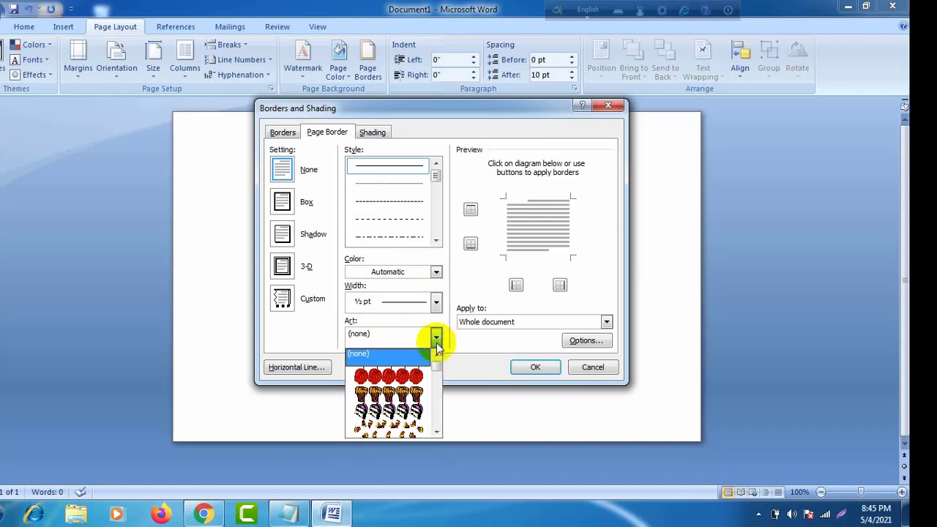
{"action": "scroll", "coordinate": [414, 393], "scroll_direction": "down", "scroll_amount": 4}
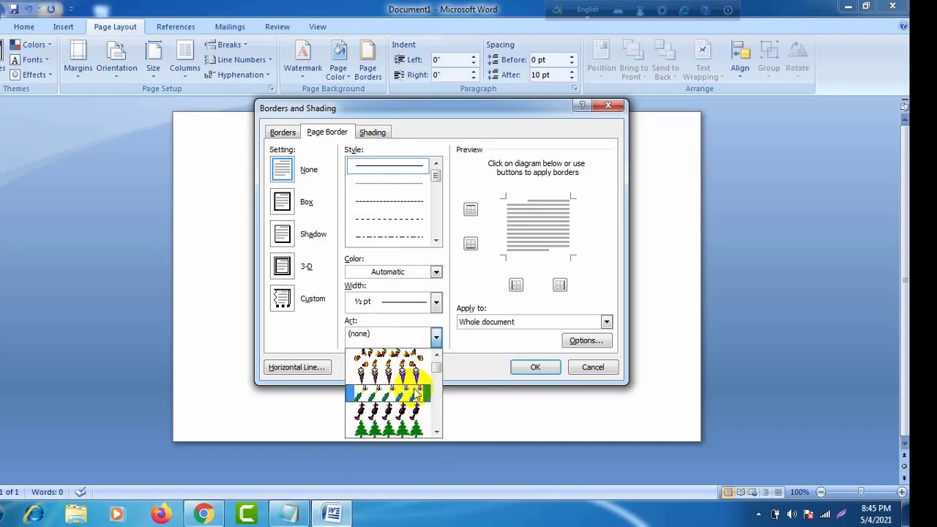
{"action": "scroll", "coordinate": [415, 393], "scroll_direction": "down", "scroll_amount": 1}
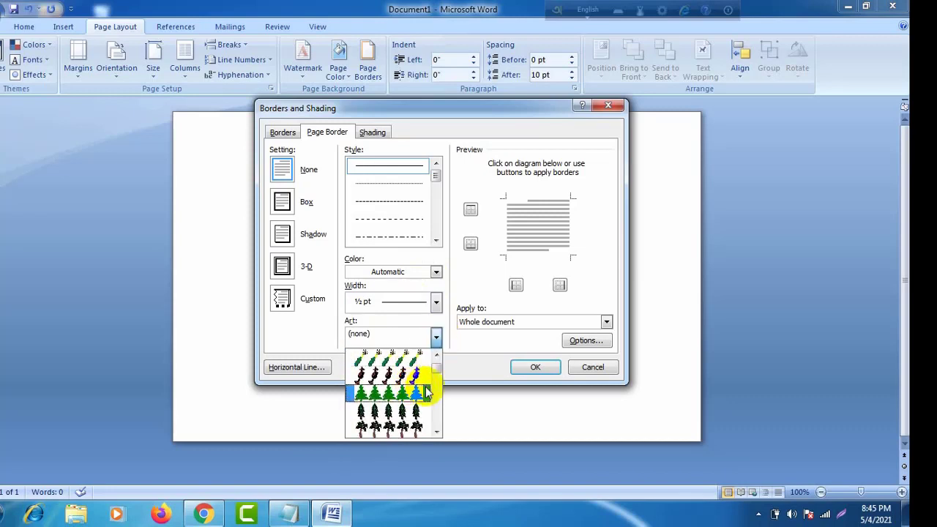
{"action": "scroll", "coordinate": [428, 394], "scroll_direction": "down", "scroll_amount": 1}
{"action": "scroll", "coordinate": [425, 393], "scroll_direction": "down", "scroll_amount": 1}
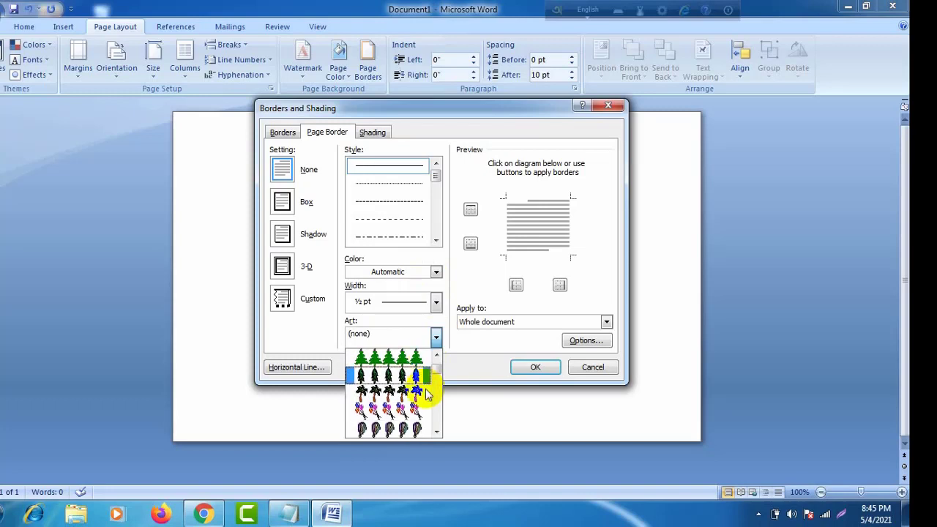
{"action": "scroll", "coordinate": [417, 393], "scroll_direction": "down", "scroll_amount": 2}
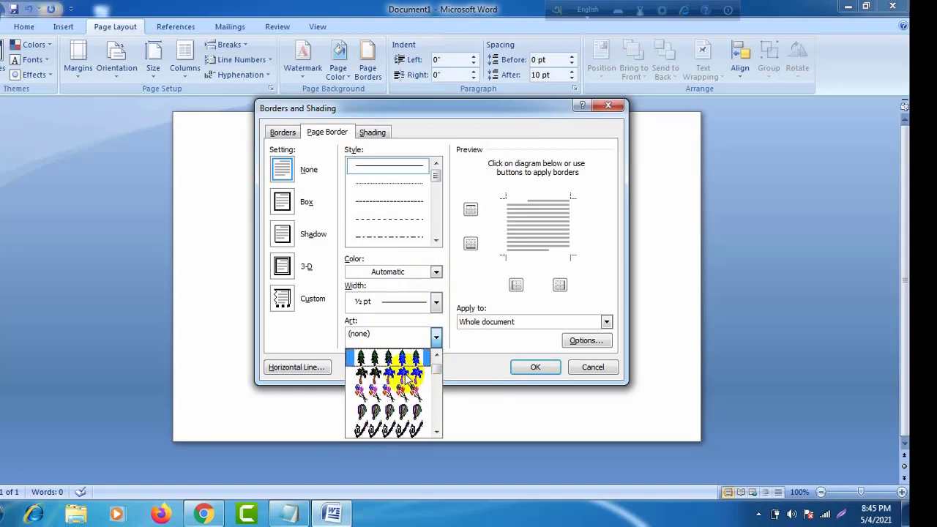
{"action": "scroll", "coordinate": [417, 393], "scroll_direction": "up", "scroll_amount": 2}
{"action": "left_click", "coordinate": [412, 357]}
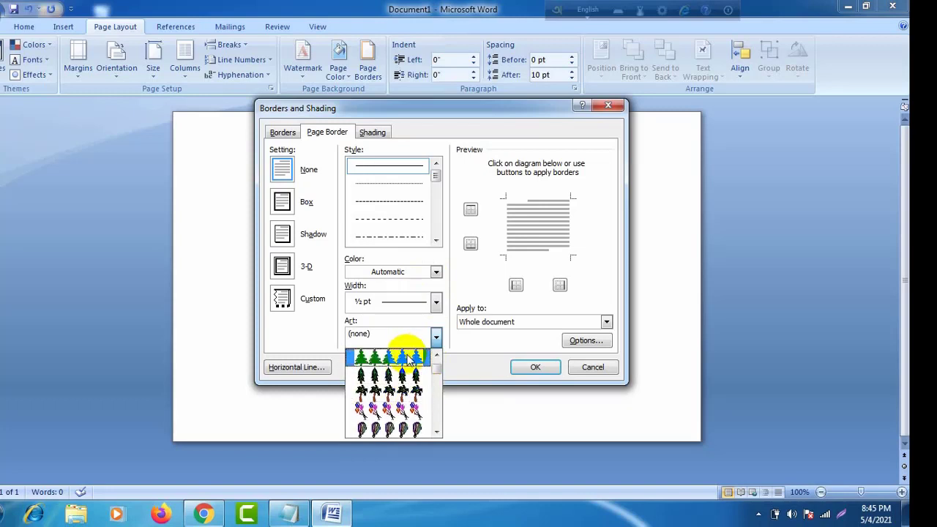
{"action": "left_click", "coordinate": [535, 367]}
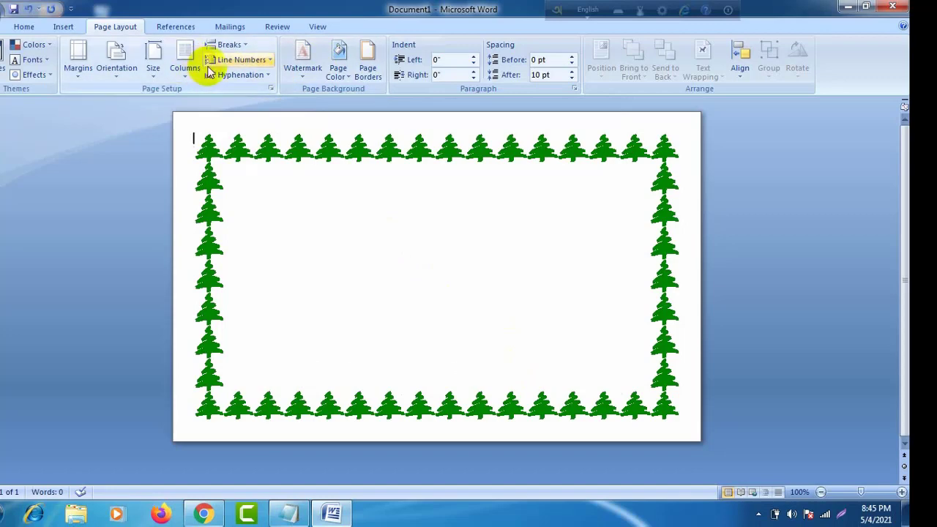
{"action": "left_click", "coordinate": [369, 79]}
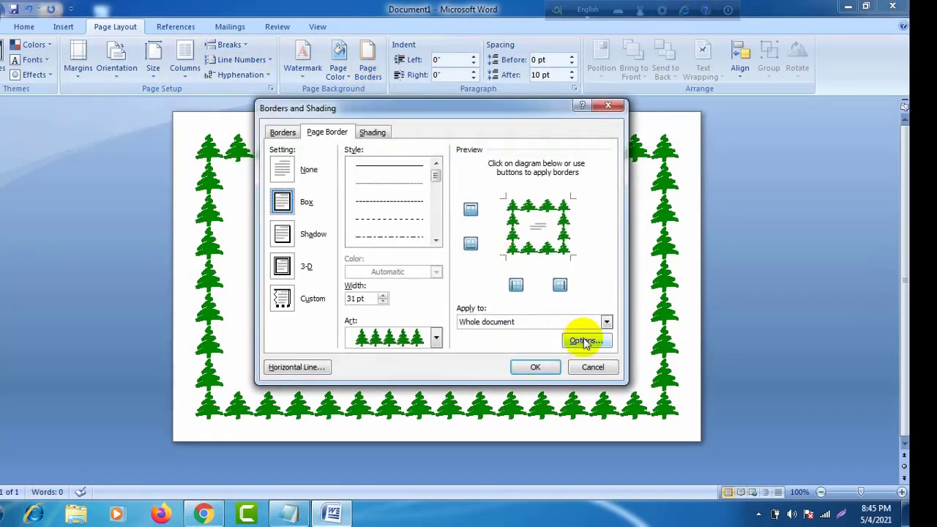
Step: Set the tree border's left and right margins to 20 pt
{"action": "left_click", "coordinate": [585, 341]}
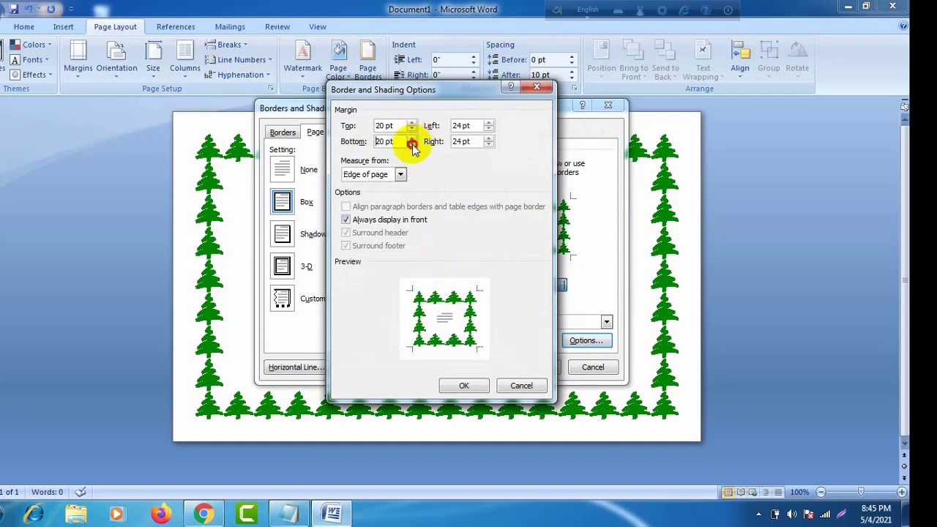
{"action": "left_click", "coordinate": [488, 130]}
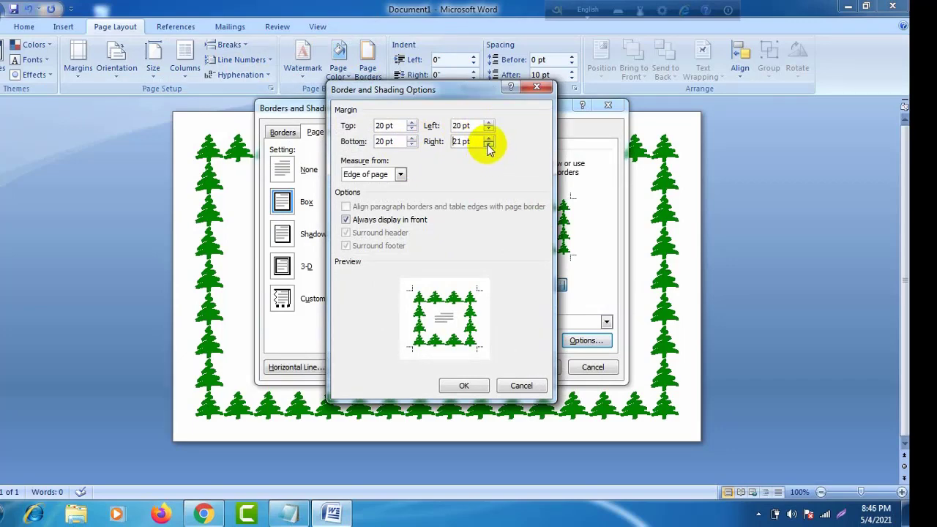
{"action": "left_click", "coordinate": [488, 147]}
{"action": "left_click", "coordinate": [464, 385]}
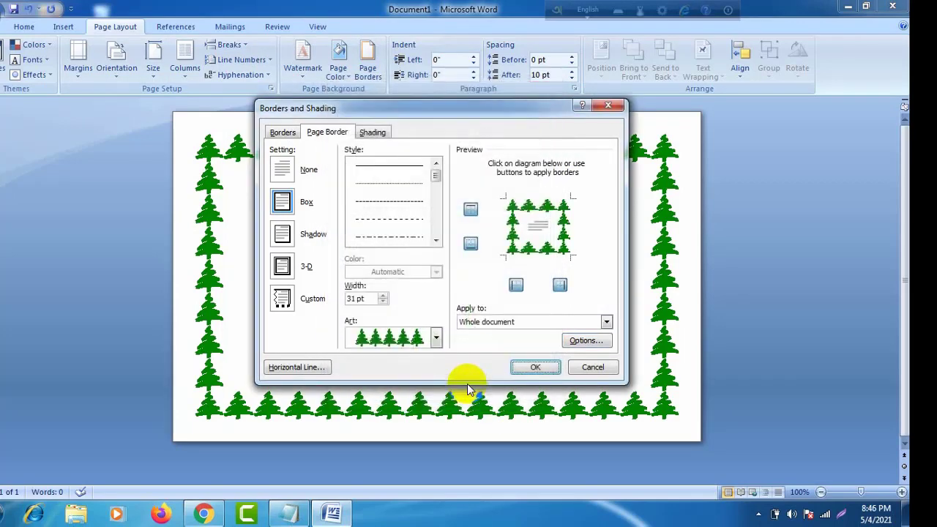
{"action": "left_click", "coordinate": [524, 370]}
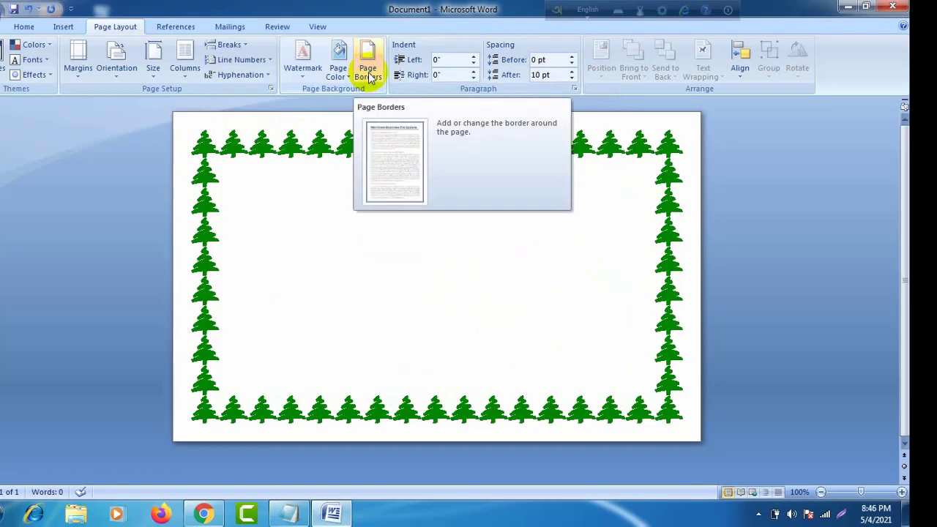
Step: Recheck the page border settings unchanged, then bring up the Insert Shapes gallery
{"action": "left_click", "coordinate": [371, 77]}
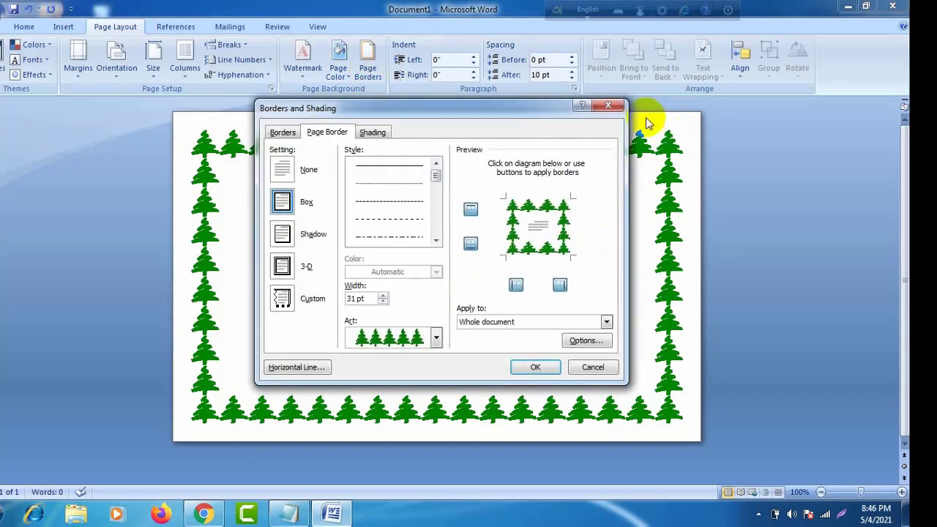
{"action": "left_click", "coordinate": [605, 105]}
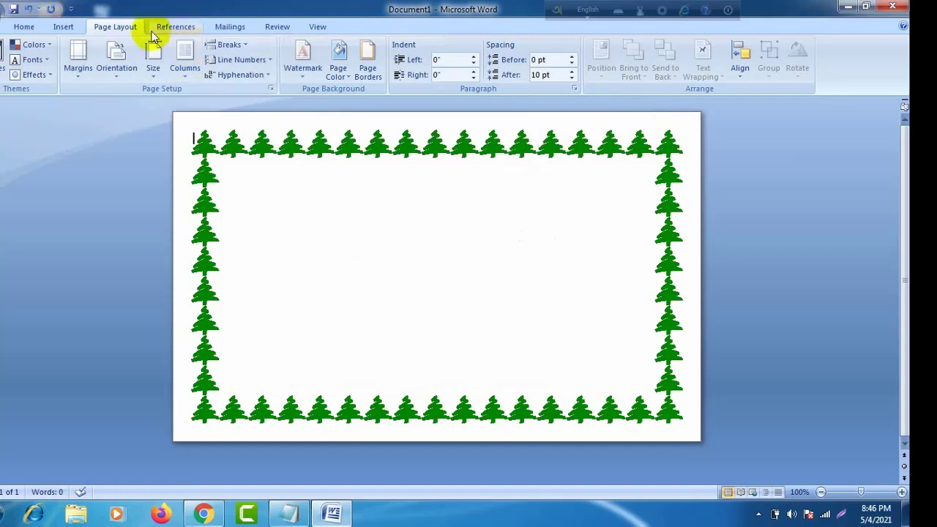
{"action": "left_click", "coordinate": [70, 30]}
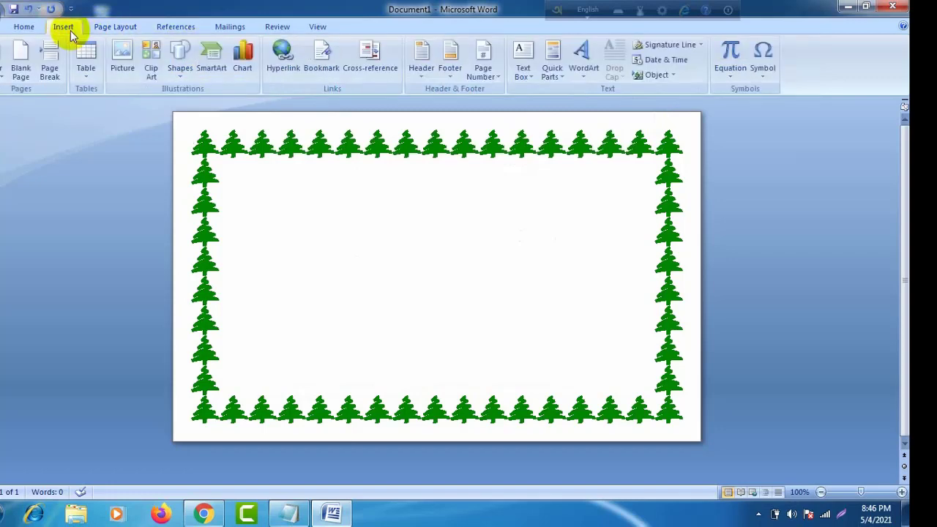
{"action": "left_click", "coordinate": [117, 28]}
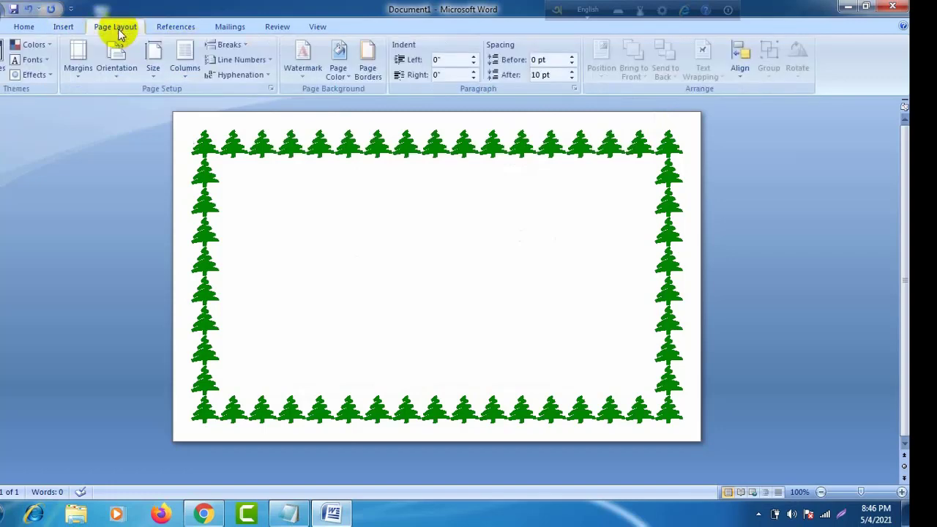
{"action": "left_click", "coordinate": [66, 28]}
{"action": "left_click", "coordinate": [180, 59]}
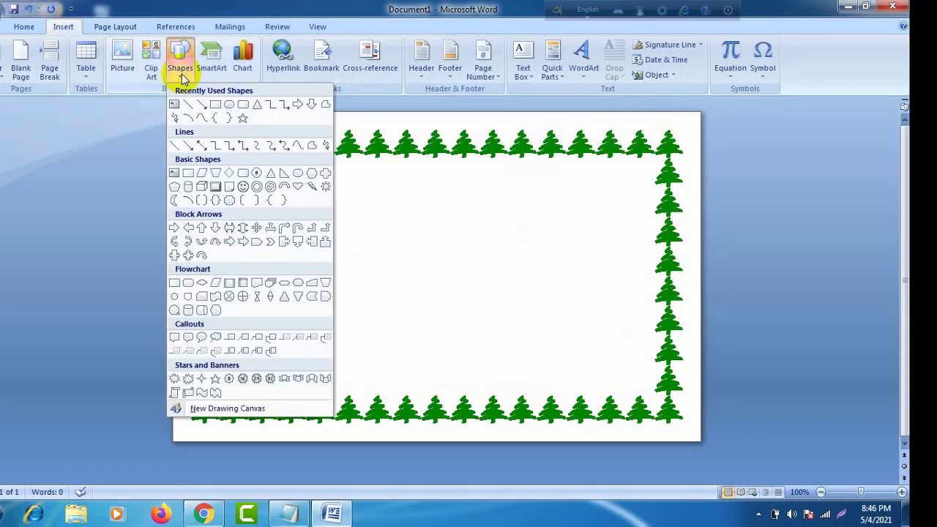
Step: Draw a rectangle over the tree border and stretch it to 4.7" by 7.63"
{"action": "left_click", "coordinate": [213, 106]}
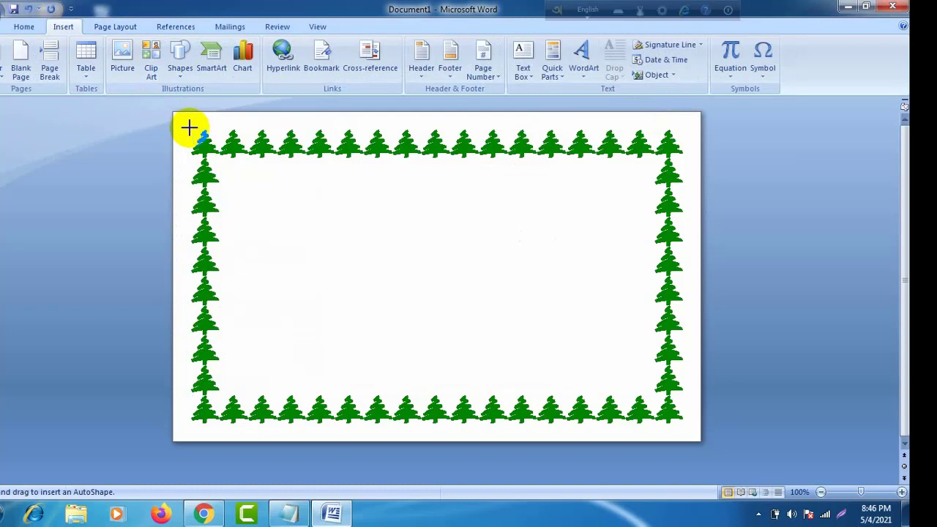
{"action": "left_click_drag", "start_coordinate": [190, 128], "coordinate": [683, 425]}
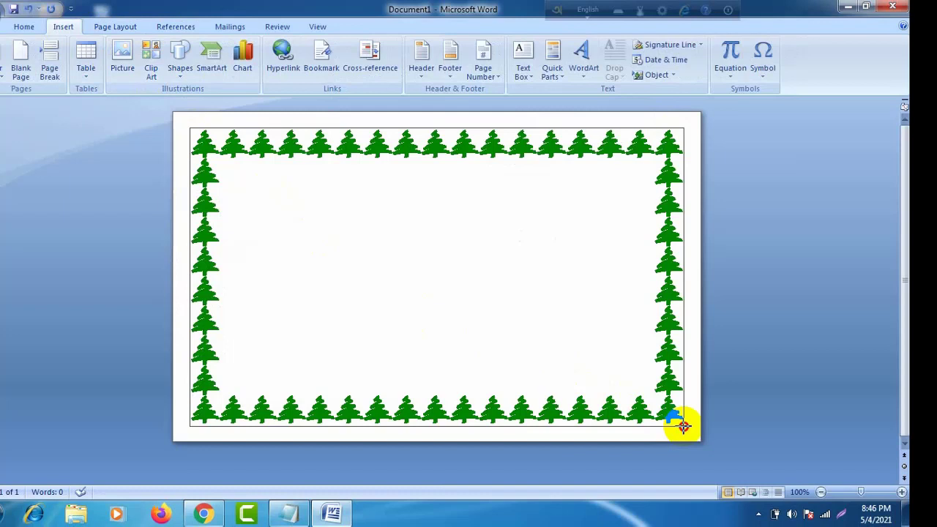
{"action": "left_click_drag", "start_coordinate": [683, 425], "coordinate": [683, 426]}
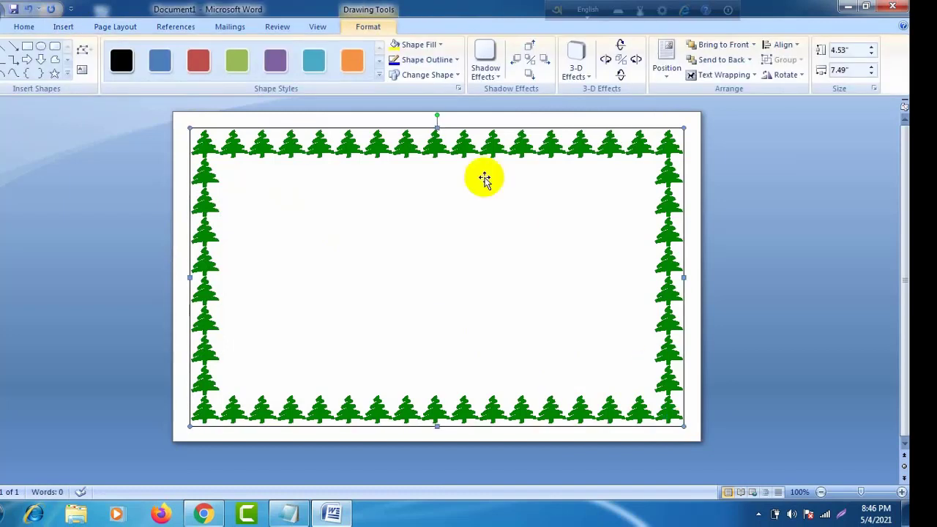
{"action": "left_click_drag", "start_coordinate": [435, 128], "coordinate": [435, 123]}
{"action": "left_click_drag", "start_coordinate": [190, 275], "coordinate": [185, 273]}
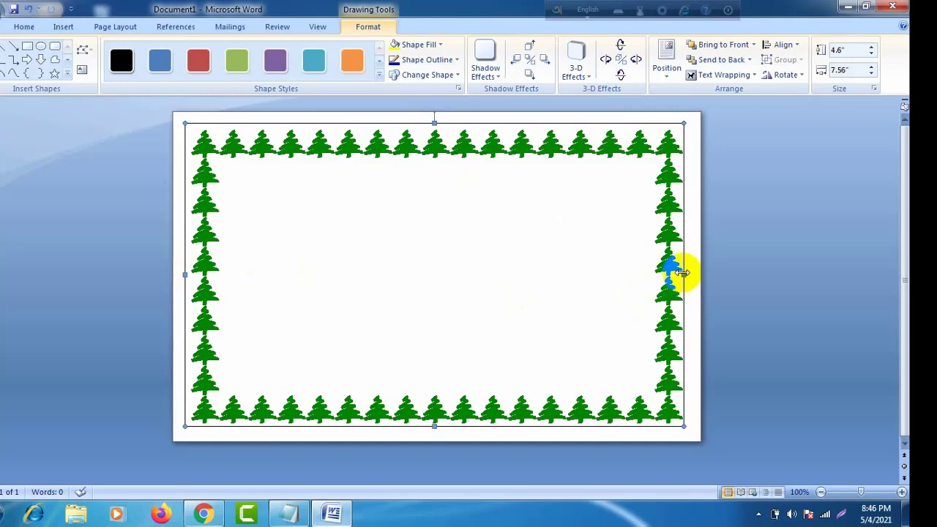
{"action": "left_click_drag", "start_coordinate": [682, 272], "coordinate": [688, 271]}
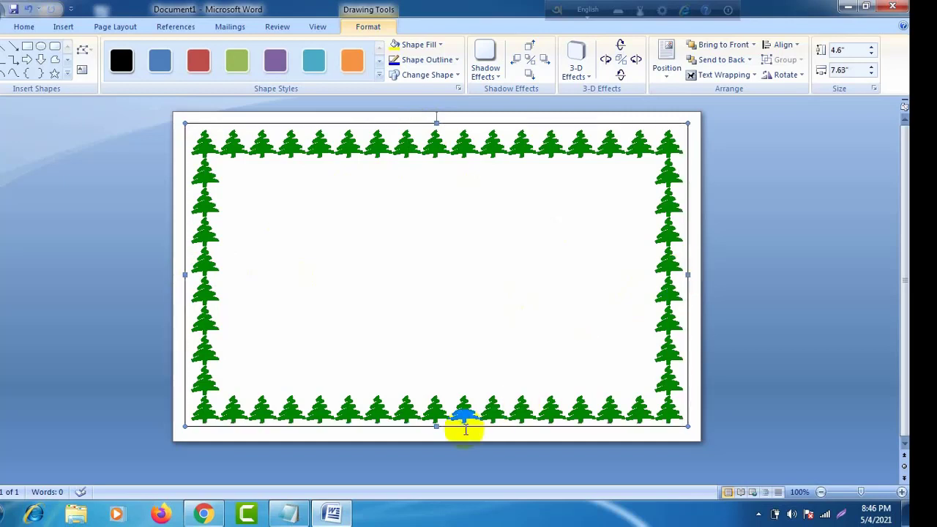
{"action": "left_click_drag", "start_coordinate": [437, 429], "coordinate": [436, 432]}
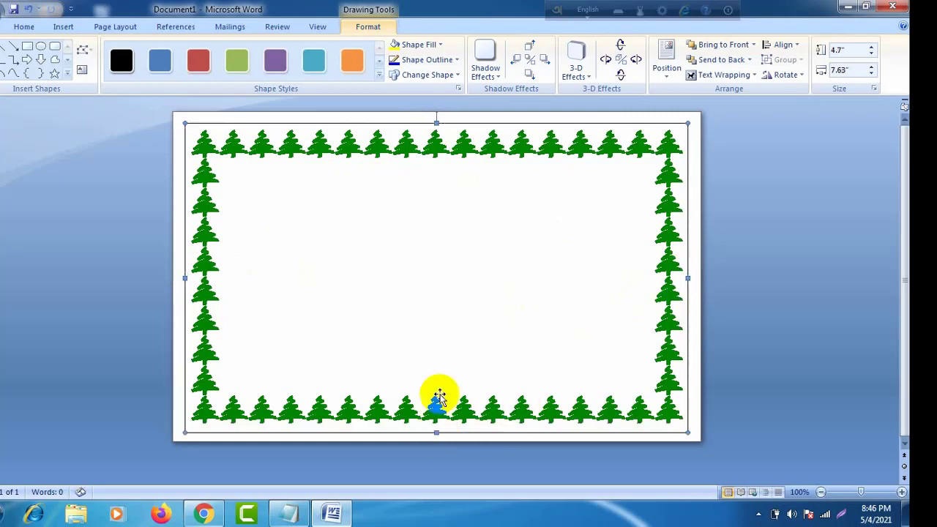
Step: Give the rectangle a 3 pt thick outline
{"action": "left_click", "coordinate": [454, 61]}
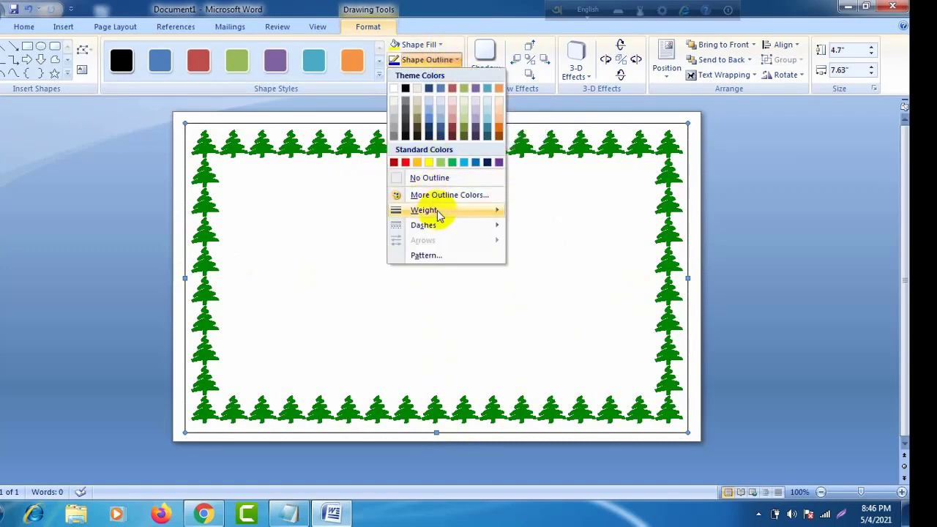
{"action": "mouse_move", "coordinate": [441, 212]}
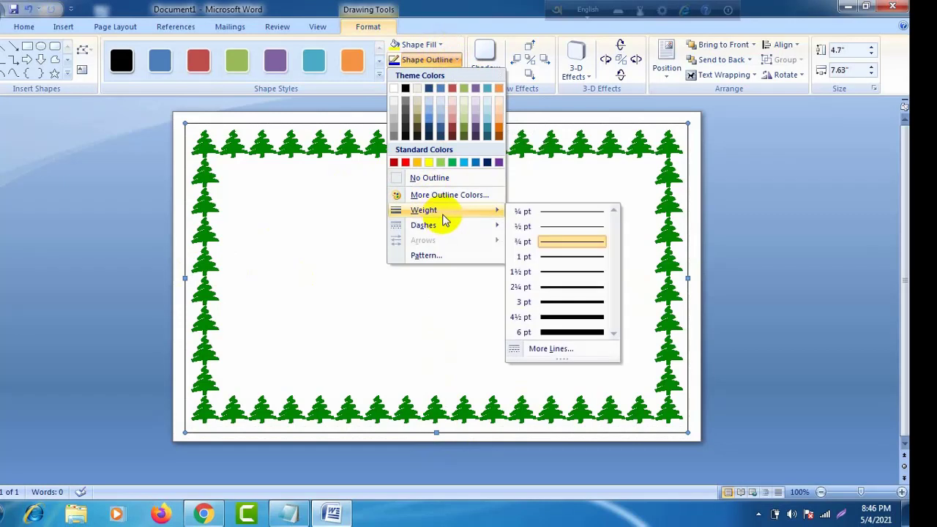
{"action": "left_click", "coordinate": [573, 303]}
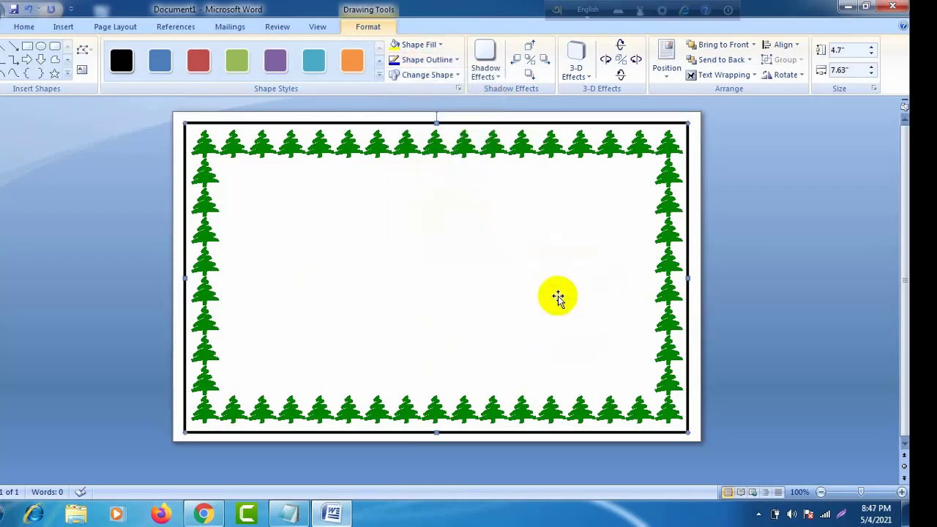
{"action": "left_click", "coordinate": [455, 76]}
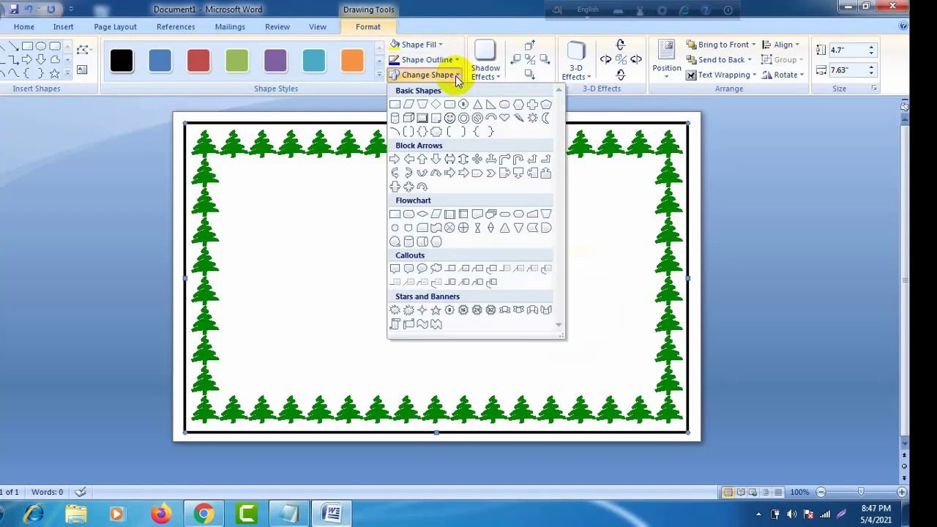
{"action": "left_click", "coordinate": [455, 77]}
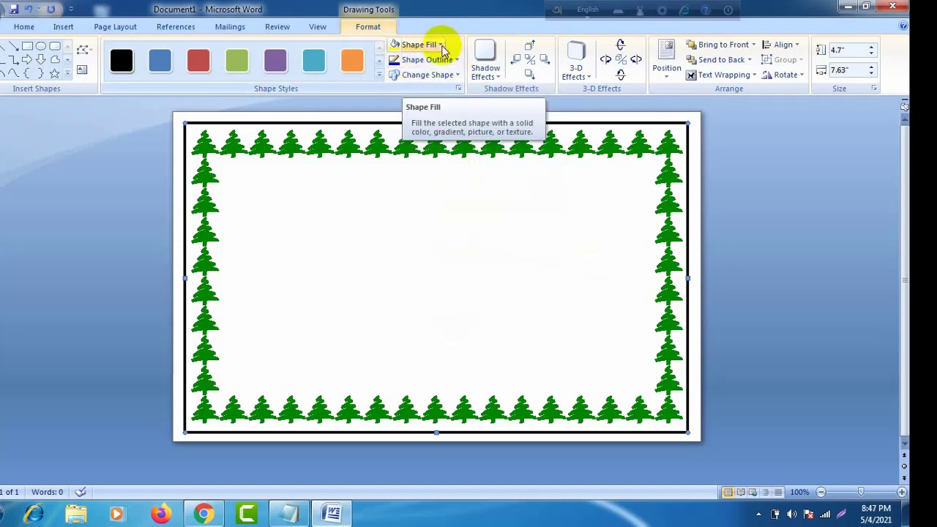
Step: Fill the rectangle with the standard yellow colour
{"action": "left_click", "coordinate": [442, 47]}
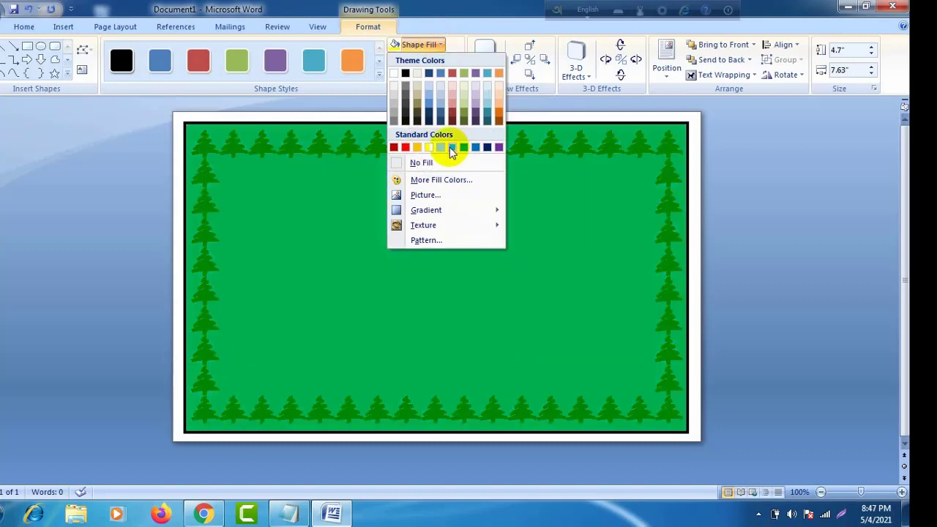
{"action": "left_click", "coordinate": [429, 147]}
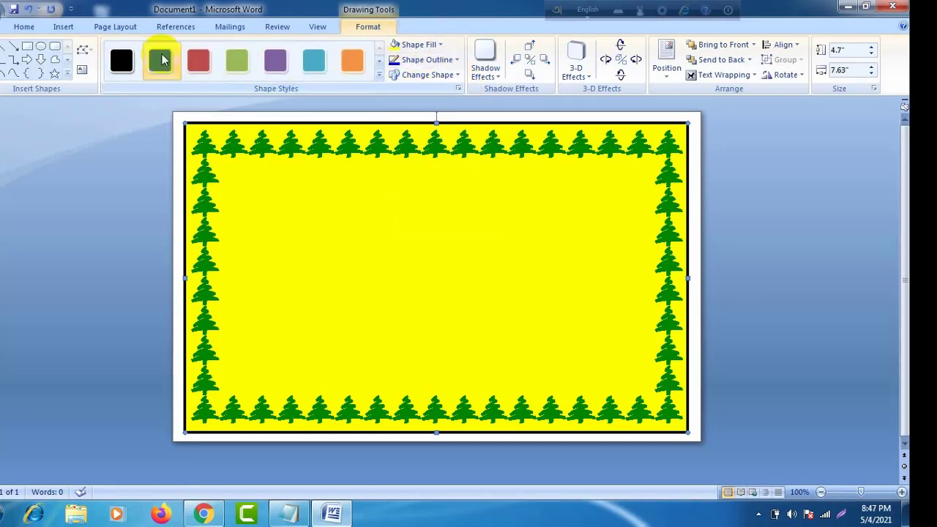
{"action": "left_click", "coordinate": [65, 27]}
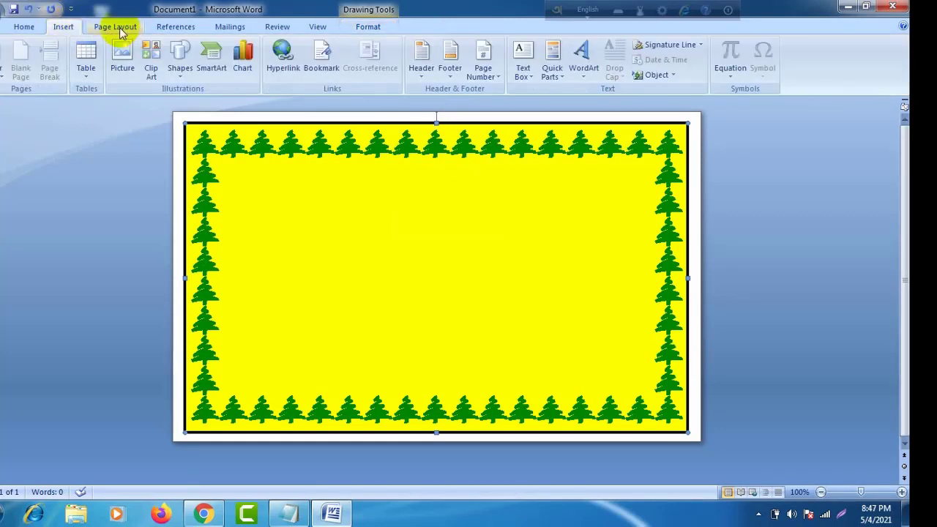
Step: Draw a white rounded rectangle about 3.58" by 6.58" inside the tree border
{"action": "left_click", "coordinate": [180, 64]}
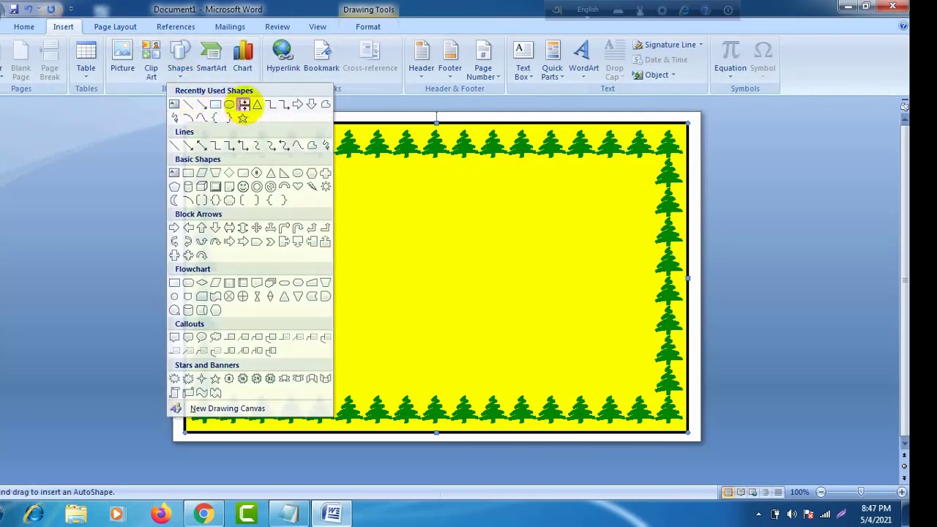
{"action": "left_click", "coordinate": [244, 105]}
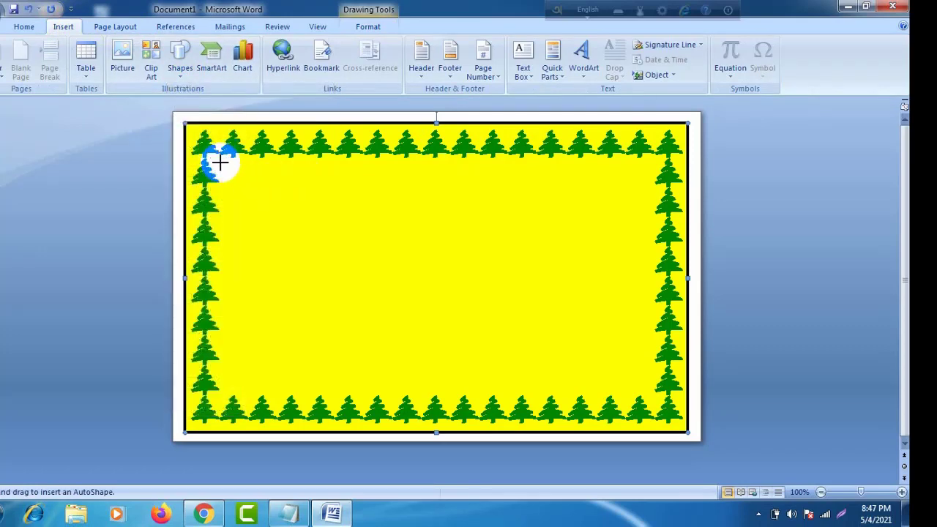
{"action": "left_click_drag", "start_coordinate": [220, 158], "coordinate": [651, 388]}
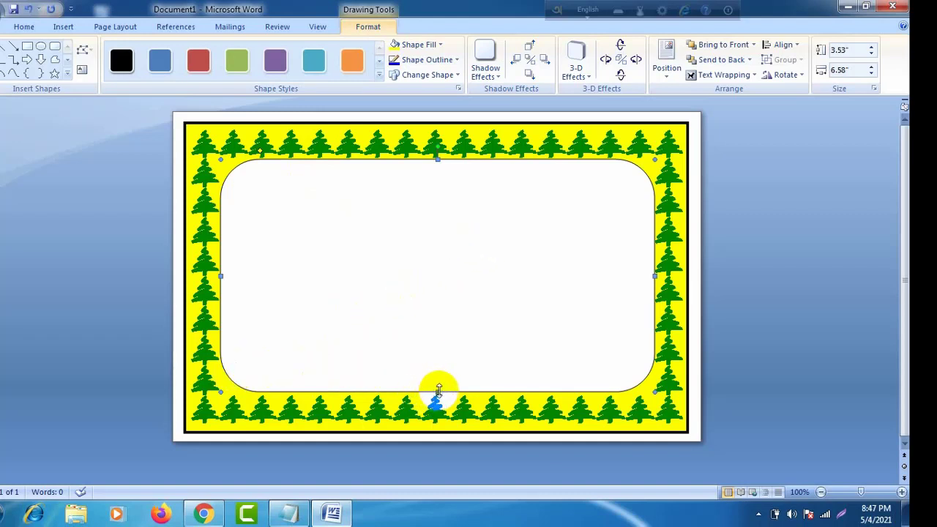
{"action": "left_click_drag", "start_coordinate": [438, 389], "coordinate": [439, 399]}
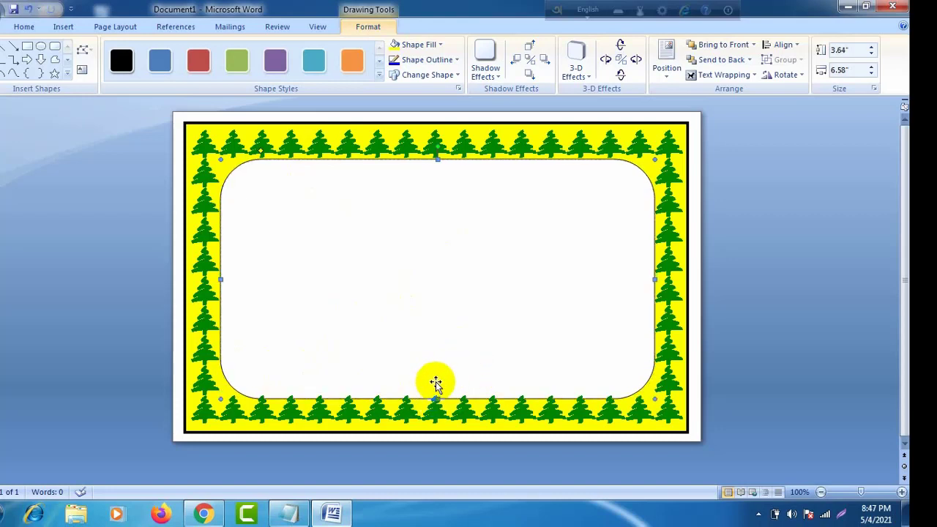
{"action": "left_click_drag", "start_coordinate": [437, 399], "coordinate": [436, 394]}
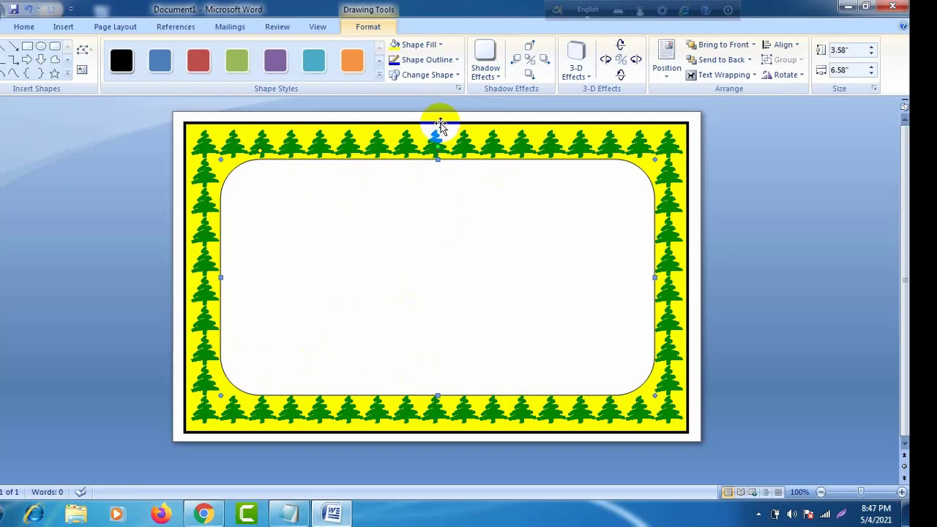
{"action": "left_click_drag", "start_coordinate": [437, 135], "coordinate": [441, 128]}
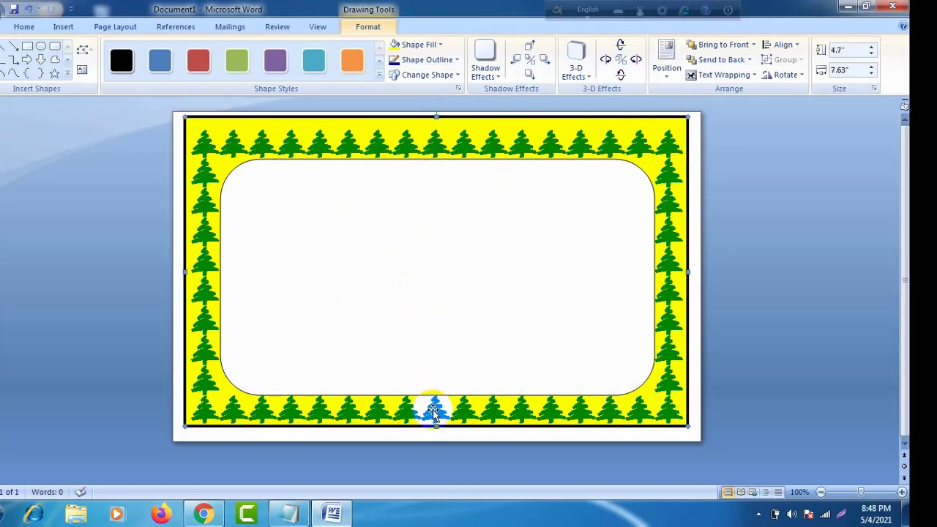
{"action": "left_click_drag", "start_coordinate": [433, 410], "coordinate": [433, 420]}
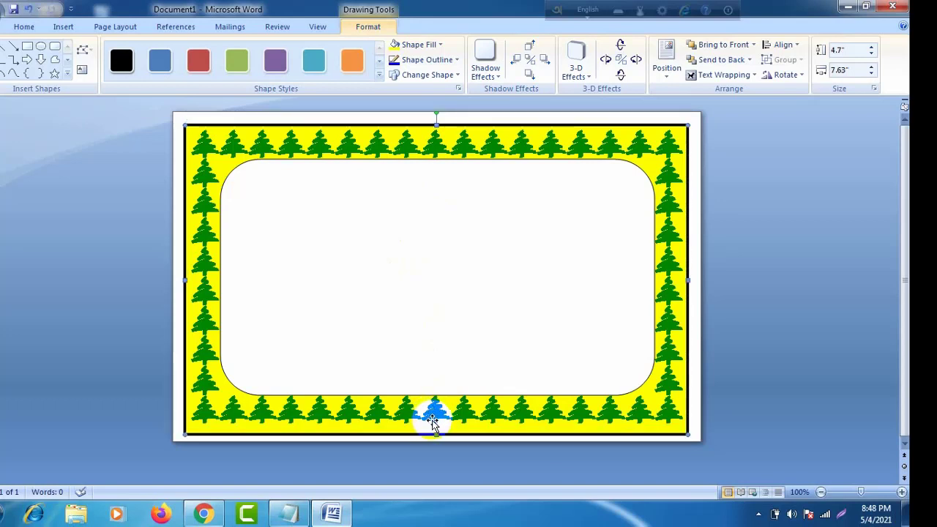
{"action": "left_click", "coordinate": [418, 227]}
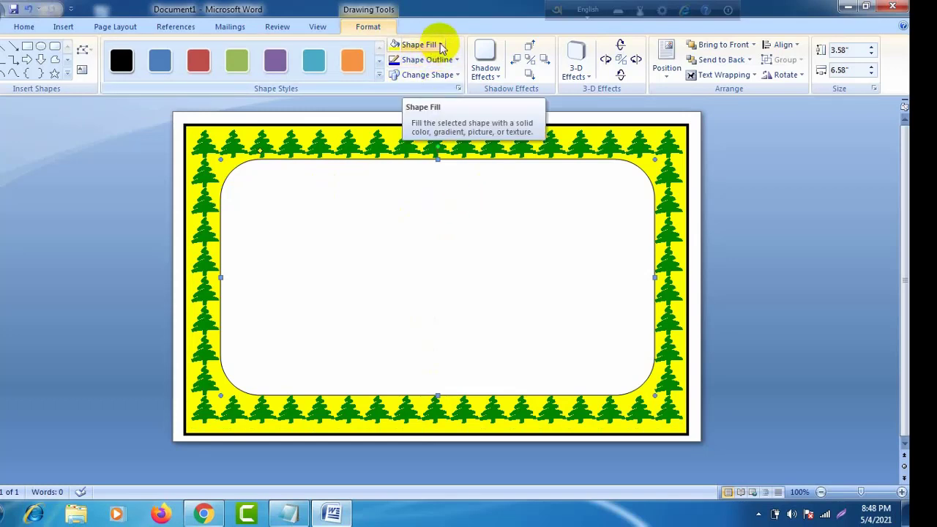
{"action": "left_click", "coordinate": [112, 149]}
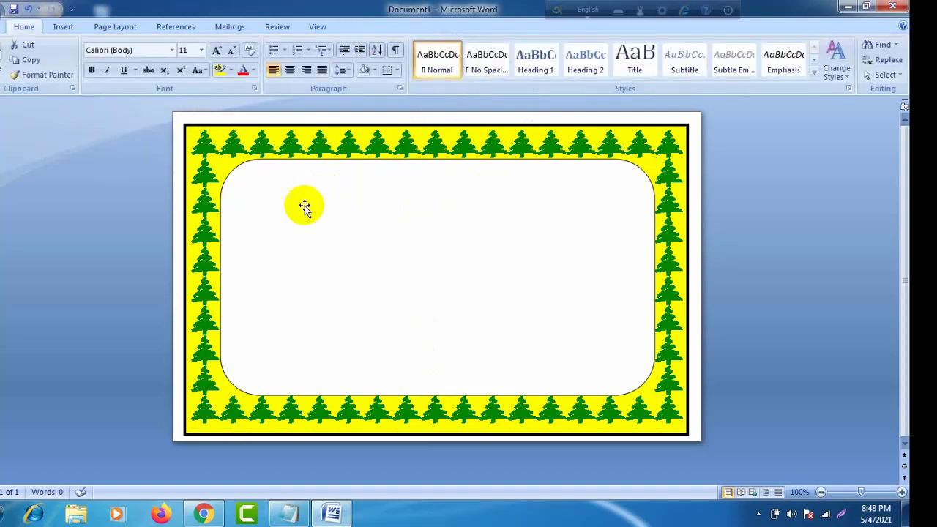
{"action": "left_click", "coordinate": [339, 158]}
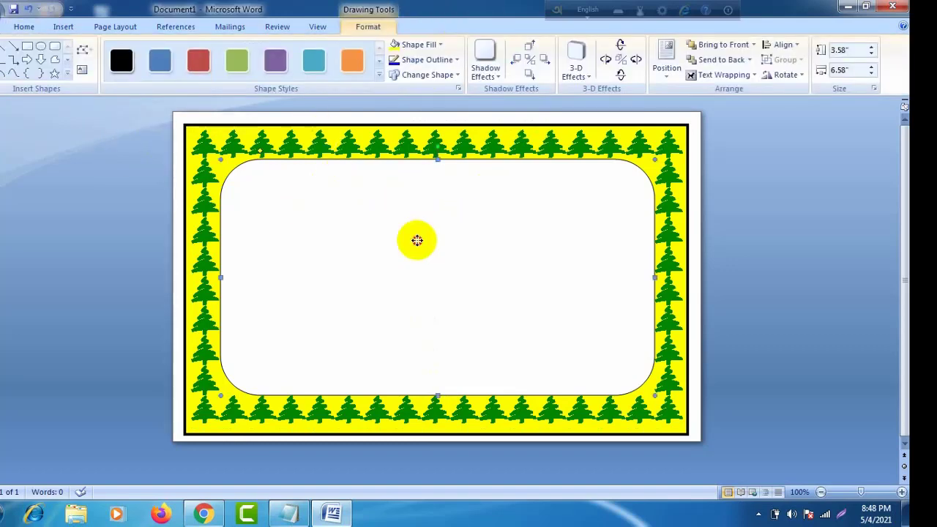
{"action": "left_click", "coordinate": [24, 27]}
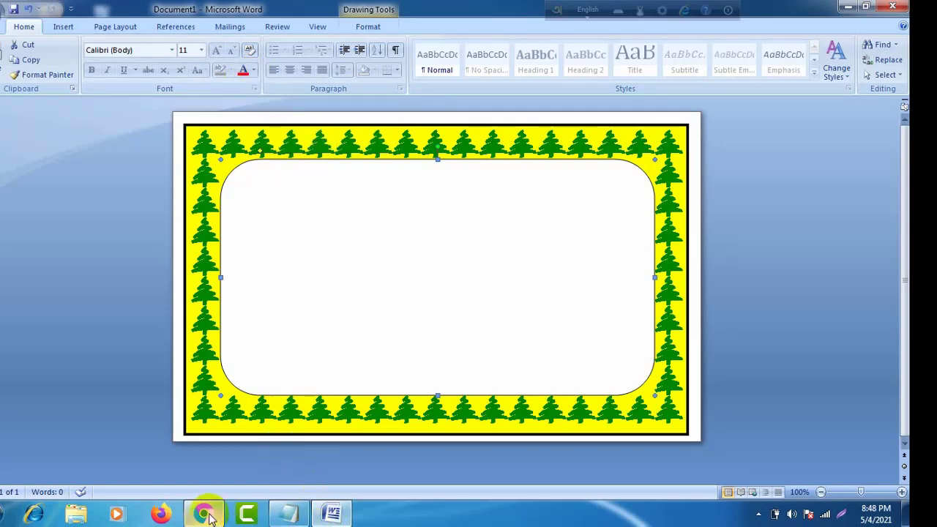
{"action": "mouse_move", "coordinate": [211, 518]}
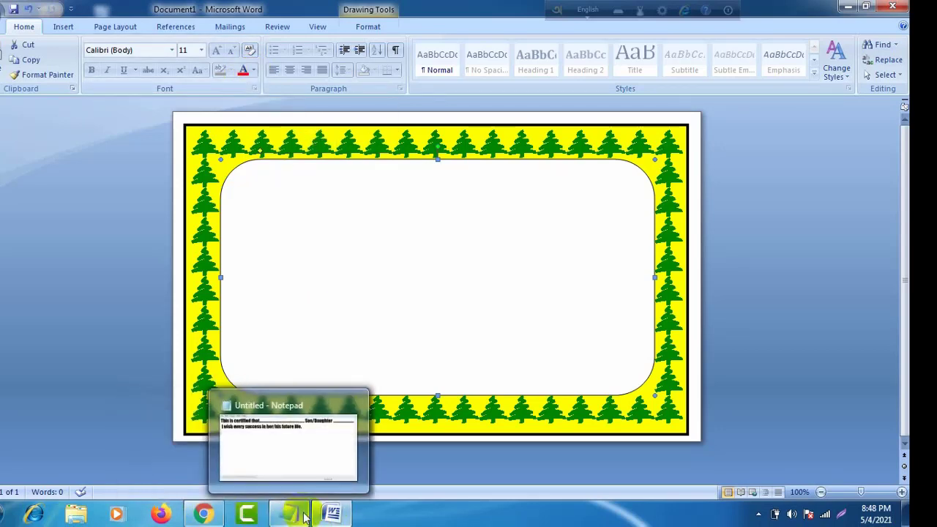
{"action": "mouse_move", "coordinate": [331, 516]}
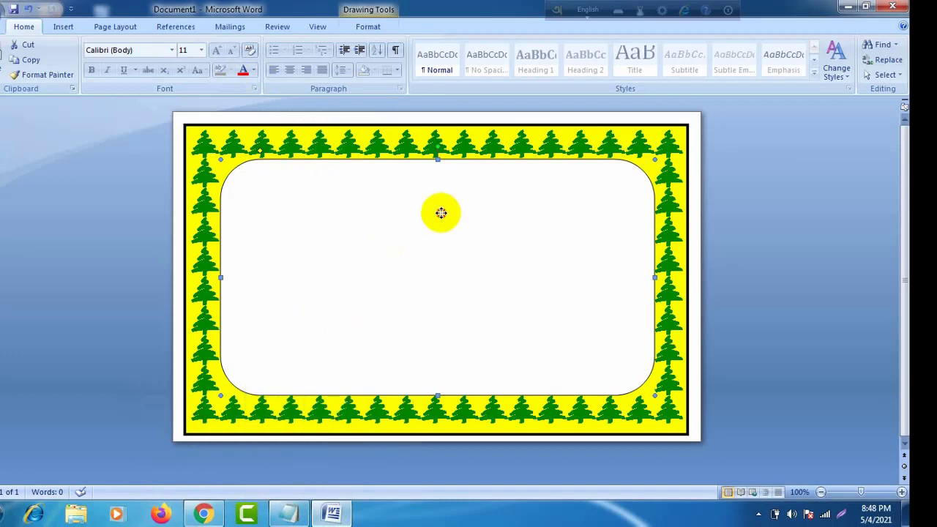
Step: Add the text 'BANGLADESH RURAL DEVELOPMENT FOUNDATION' inside the rounded rectangle
{"action": "right_click", "coordinate": [399, 184]}
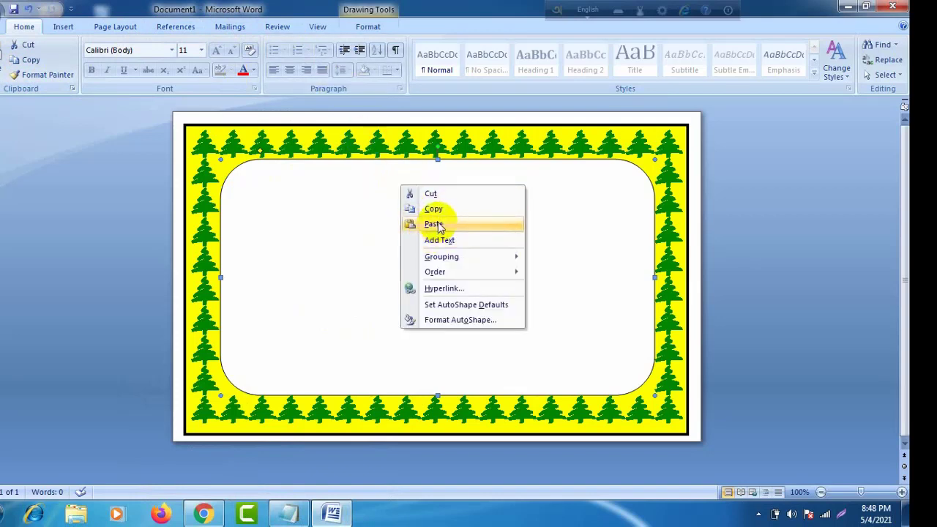
{"action": "left_click", "coordinate": [440, 239]}
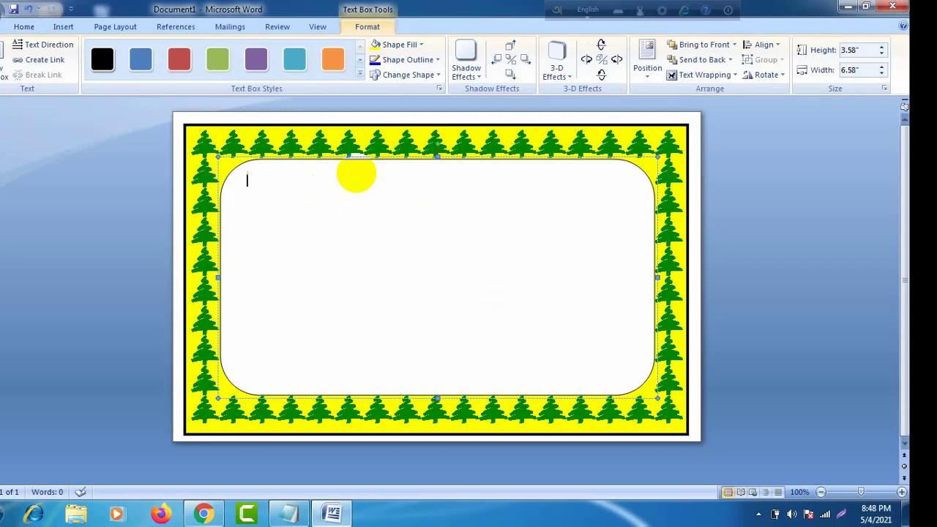
{"action": "type", "text": "Bangladesh ru"}
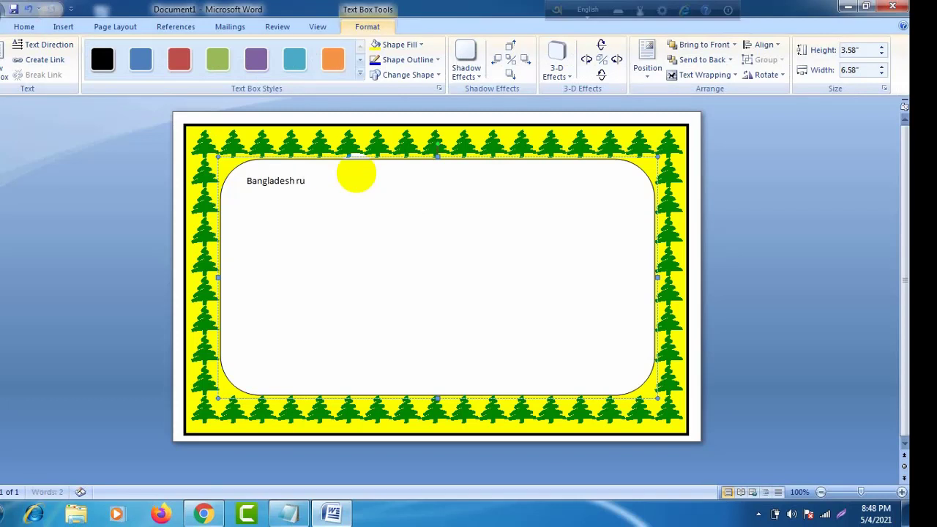
{"action": "key", "text": "BackSpace"}
{"action": "key", "text": "BackSpace"}
{"action": "key", "text": "BackSpace"}
{"action": "key", "text": "BackSpace"}
{"action": "key", "text": "BackSpace"}
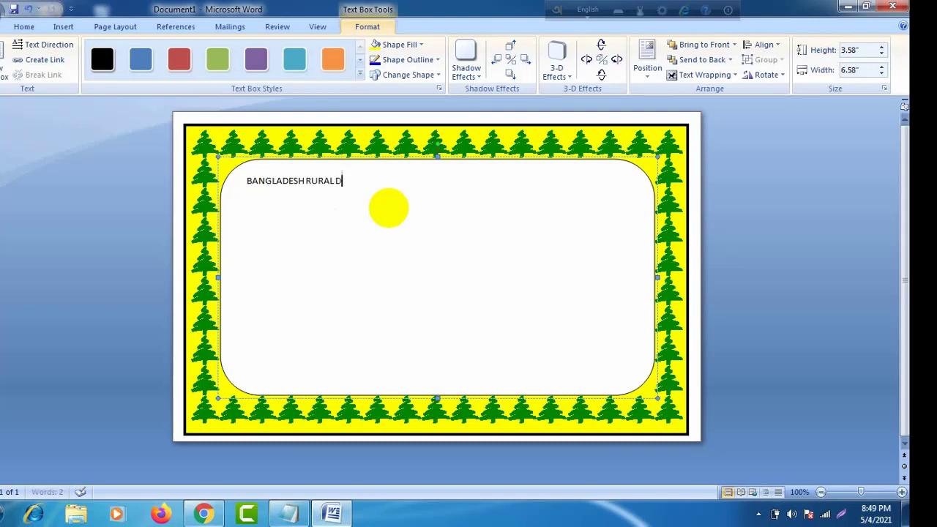
{"action": "type", "text": "VELOPMENT FOUNDATION"}
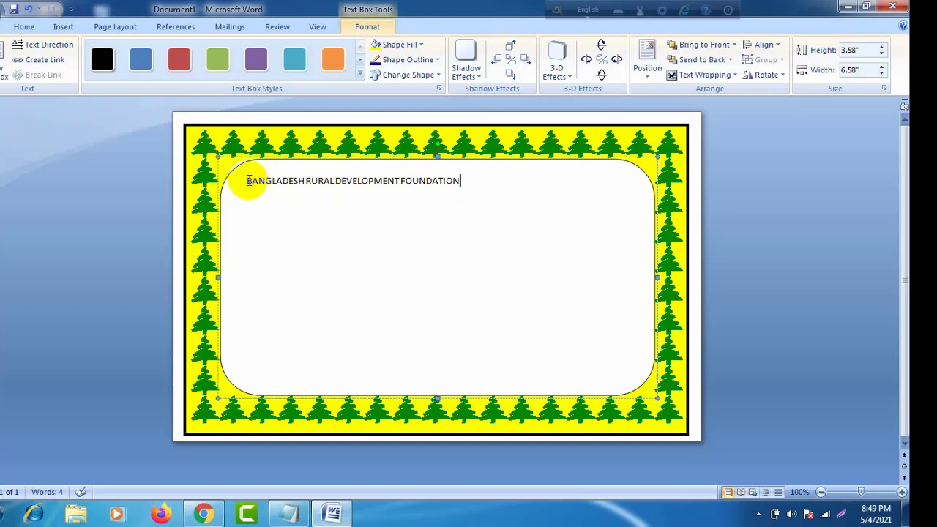
Step: Centre the heading text and enlarge its font with Grow Font
{"action": "left_click_drag", "start_coordinate": [248, 181], "coordinate": [457, 181]}
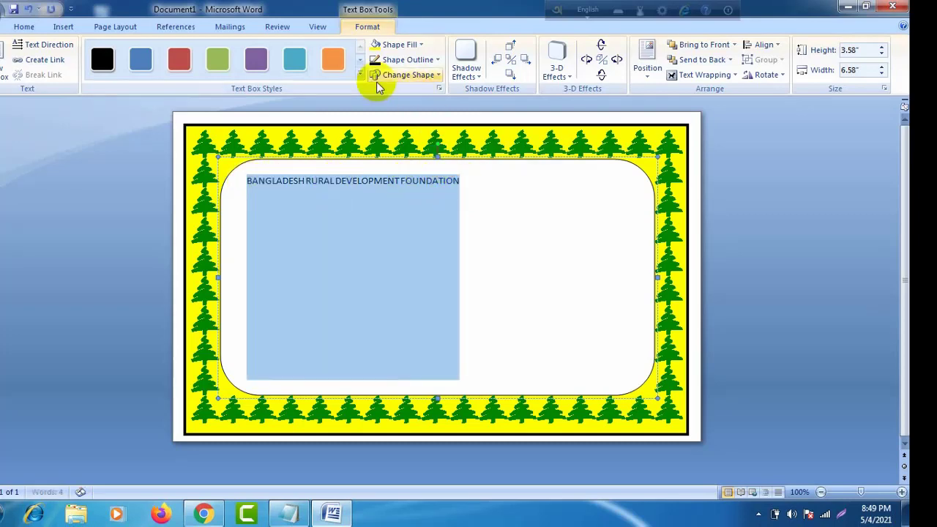
{"action": "left_click", "coordinate": [63, 28]}
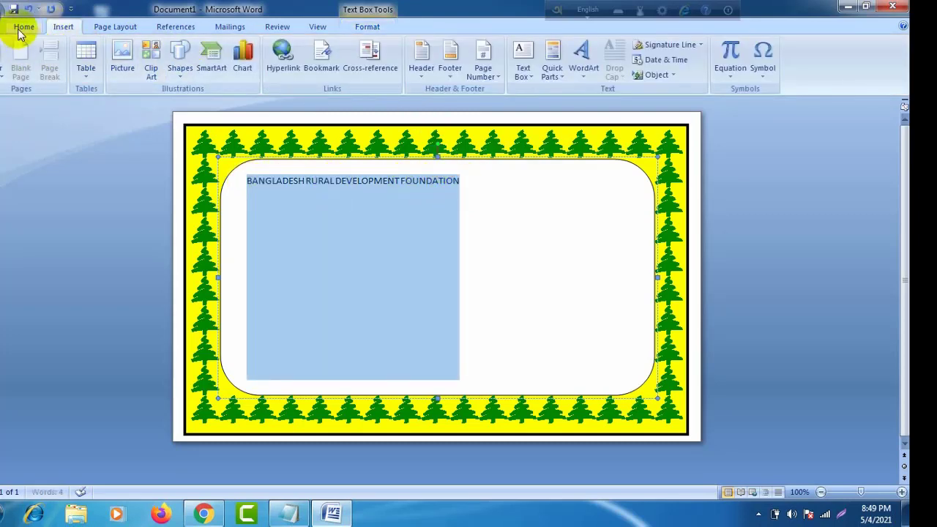
{"action": "left_click", "coordinate": [22, 27]}
{"action": "left_click", "coordinate": [290, 69]}
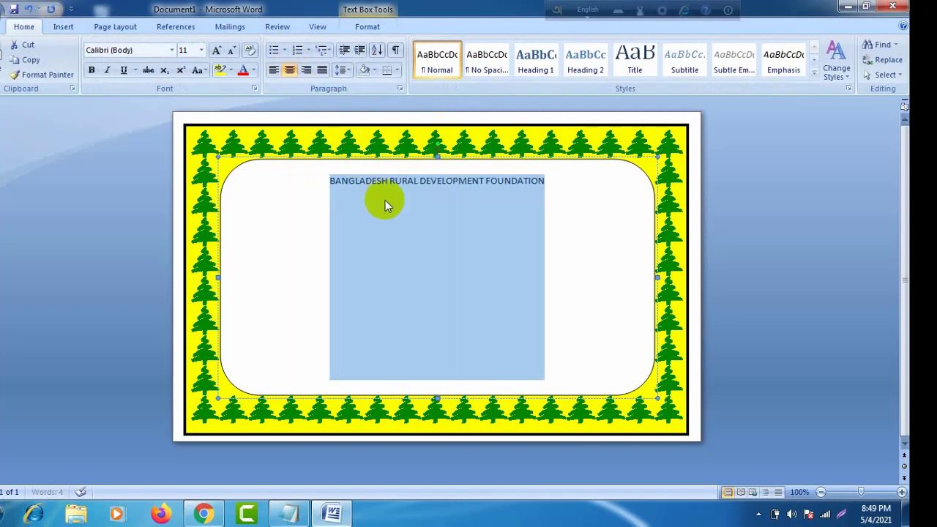
{"action": "left_click", "coordinate": [216, 51]}
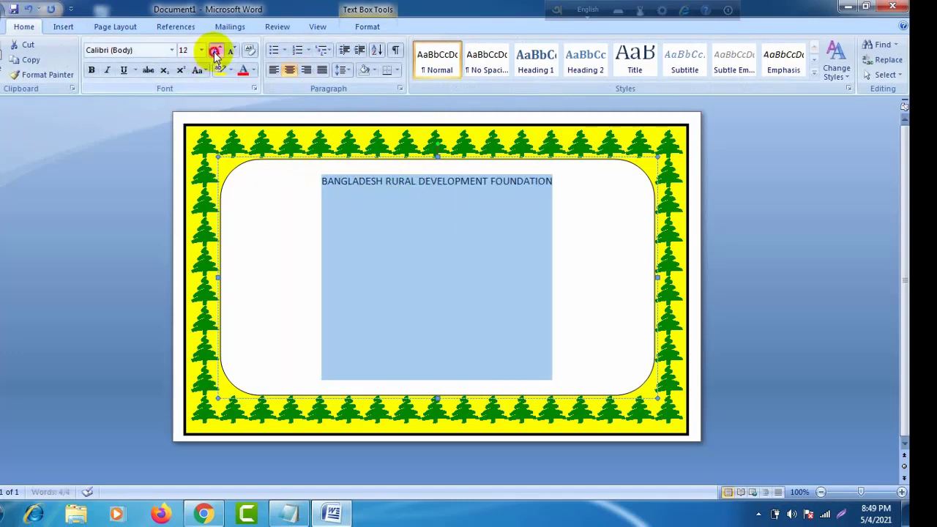
{"action": "left_click", "coordinate": [216, 51]}
{"action": "left_click", "coordinate": [216, 52]}
{"action": "left_click", "coordinate": [216, 52]}
{"action": "left_click", "coordinate": [216, 52]}
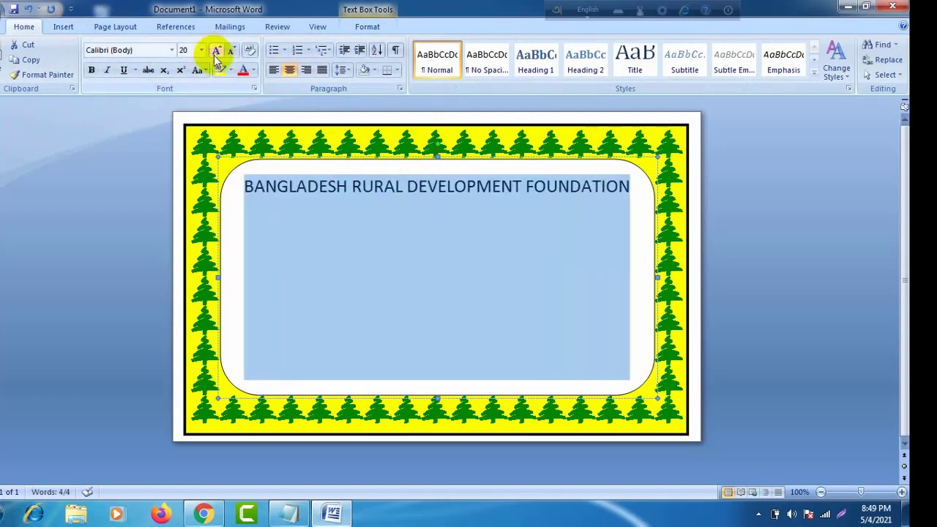
Step: Start a new line below the heading and reduce its font size
{"action": "left_click", "coordinate": [629, 188]}
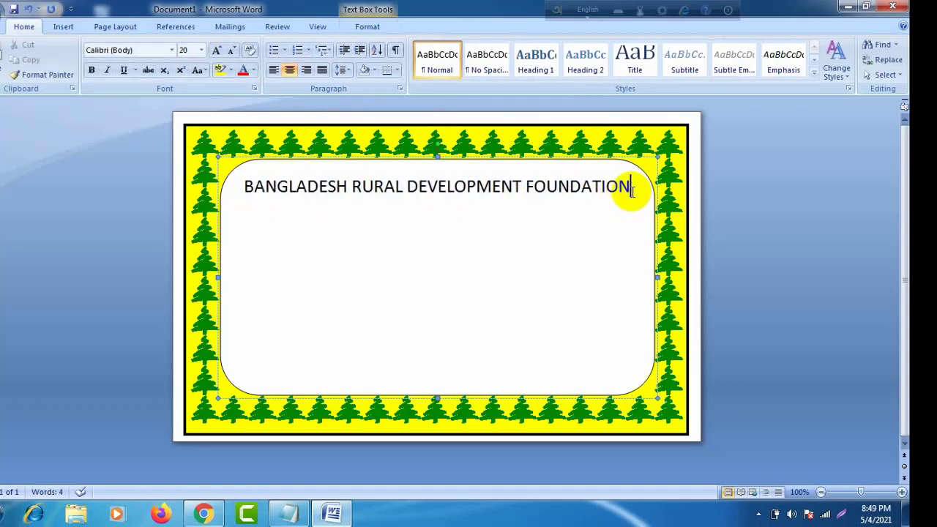
{"action": "key", "text": "Return"}
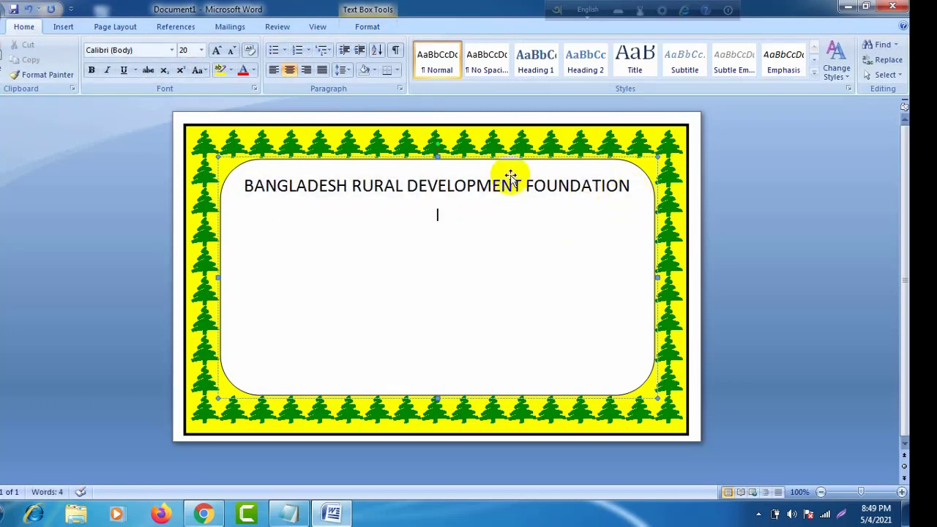
{"action": "left_click", "coordinate": [231, 52]}
{"action": "left_click", "coordinate": [231, 52]}
{"action": "left_click", "coordinate": [232, 53]}
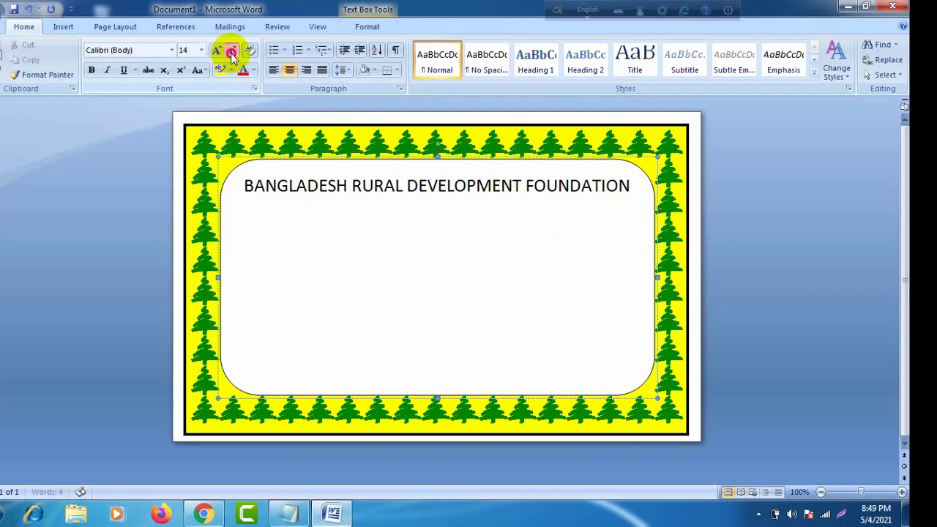
{"action": "left_click", "coordinate": [231, 52]}
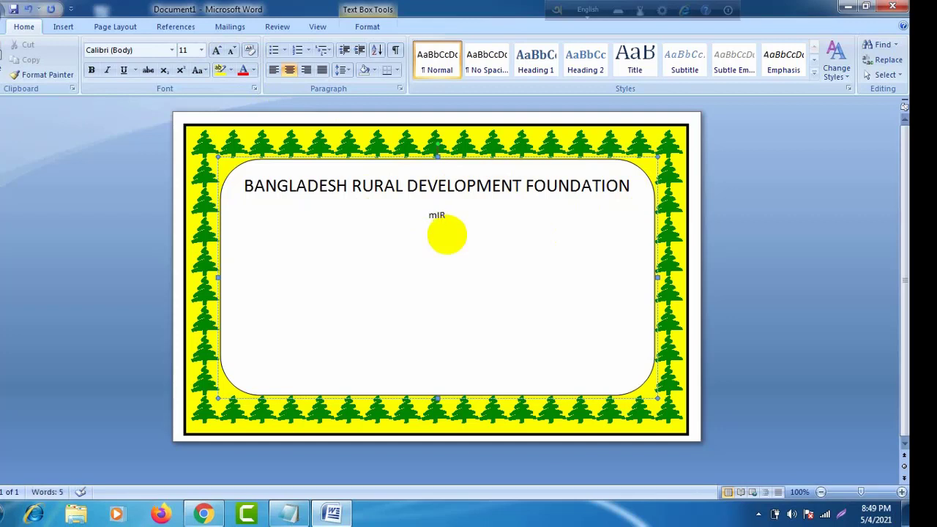
Step: Centre the line, type 'MIRPUR, DHAKA' without a trailing period, and begin a blank line
{"action": "type", "text": "m"}
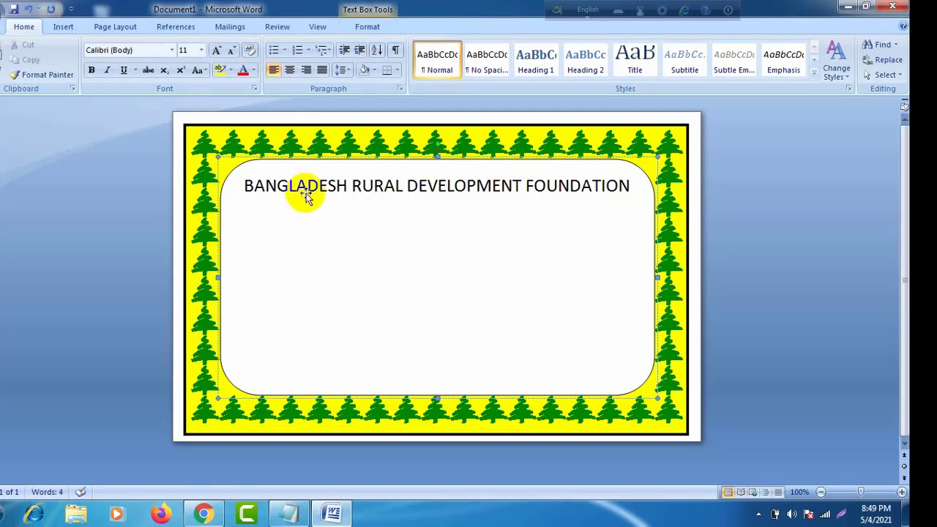
{"action": "left_click", "coordinate": [290, 70]}
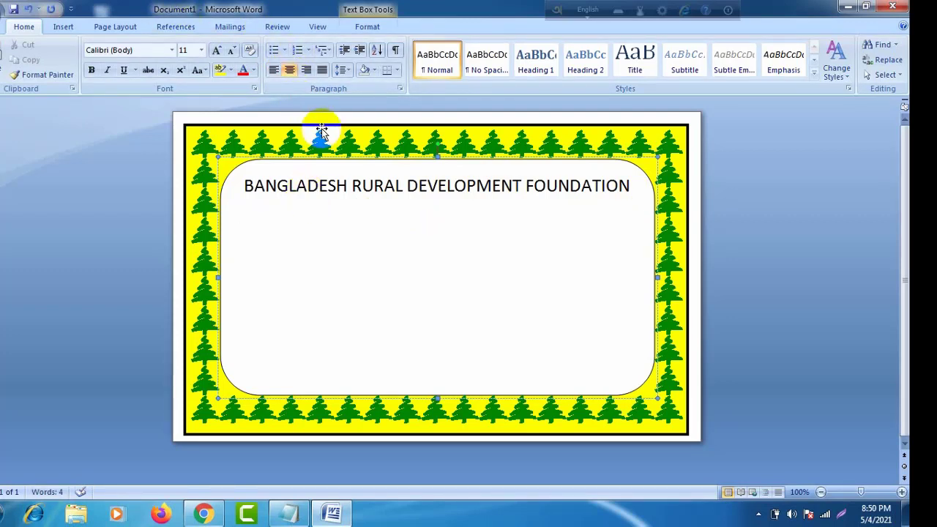
{"action": "type", "text": "MIR"}
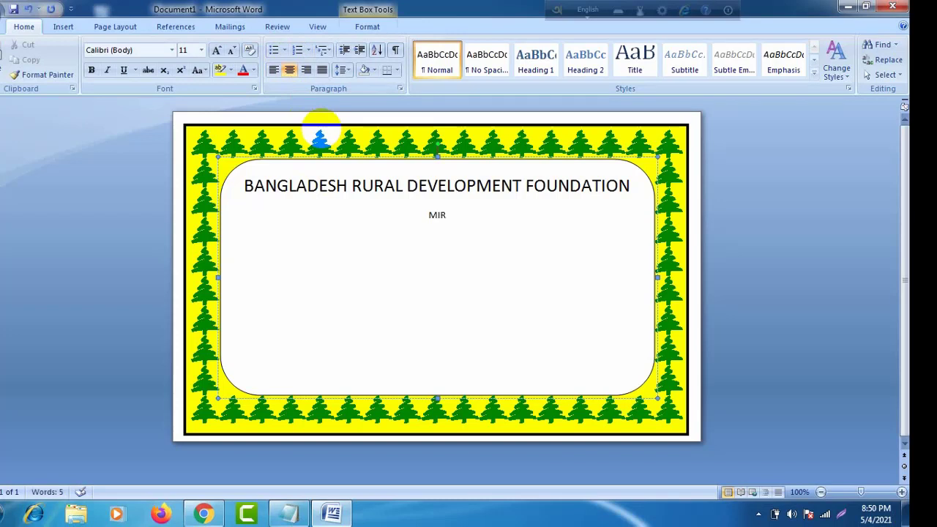
{"action": "type", "text": "PUR, DHAKA"}
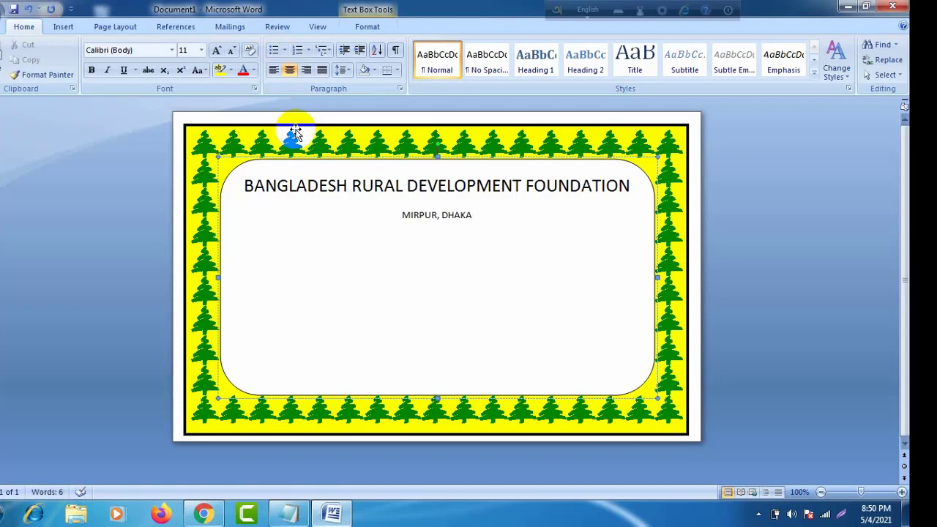
{"action": "type", "text": "."}
{"action": "key", "text": "BackSpace"}
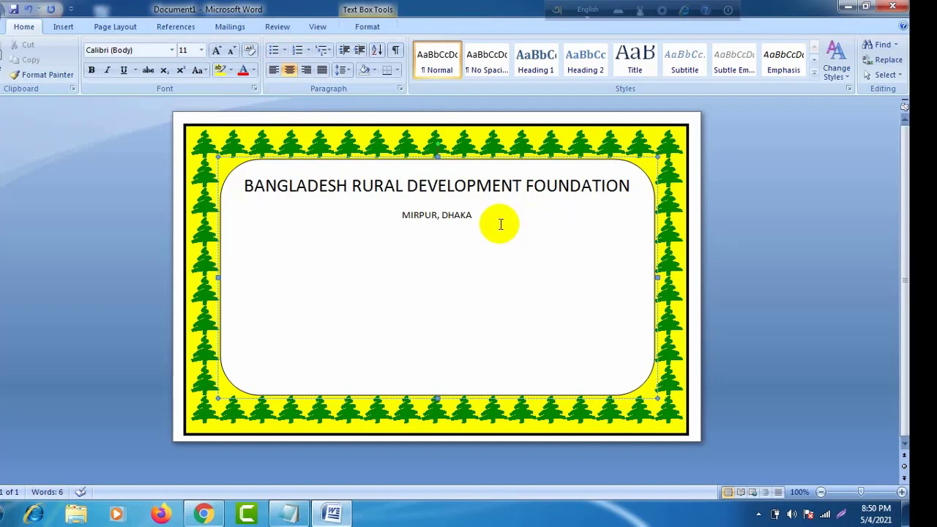
{"action": "key", "text": "Return"}
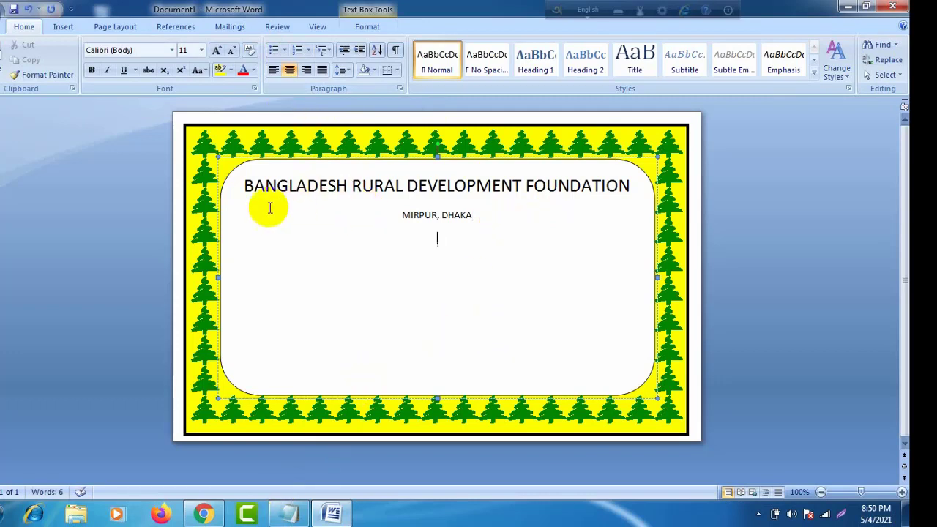
Step: Colour the heading and the MIRPUR, DHAKA line Red, then add a new line below
{"action": "left_click_drag", "start_coordinate": [246, 183], "coordinate": [471, 226]}
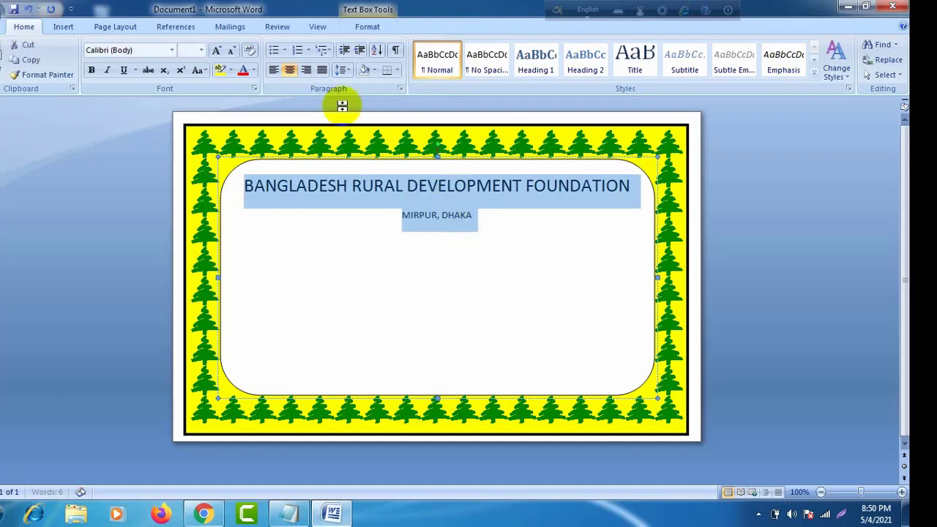
{"action": "left_click", "coordinate": [253, 71]}
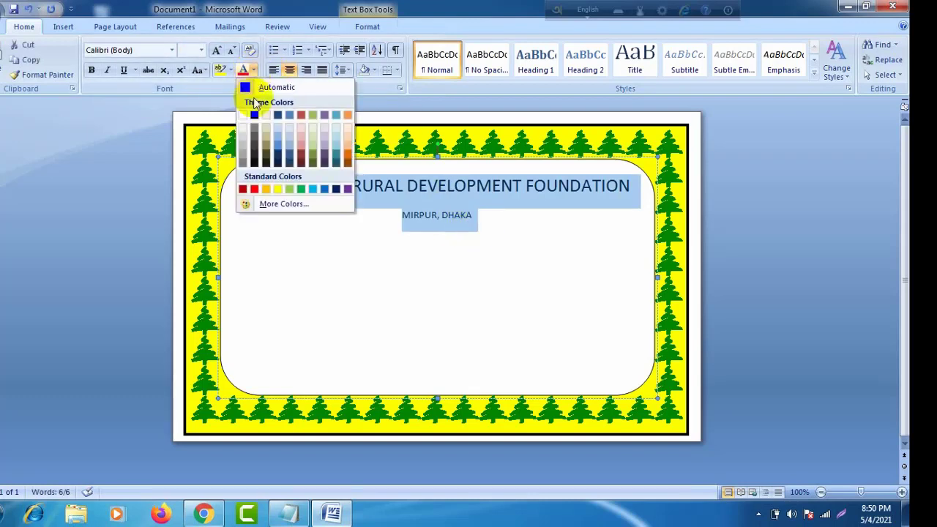
{"action": "left_click", "coordinate": [254, 190]}
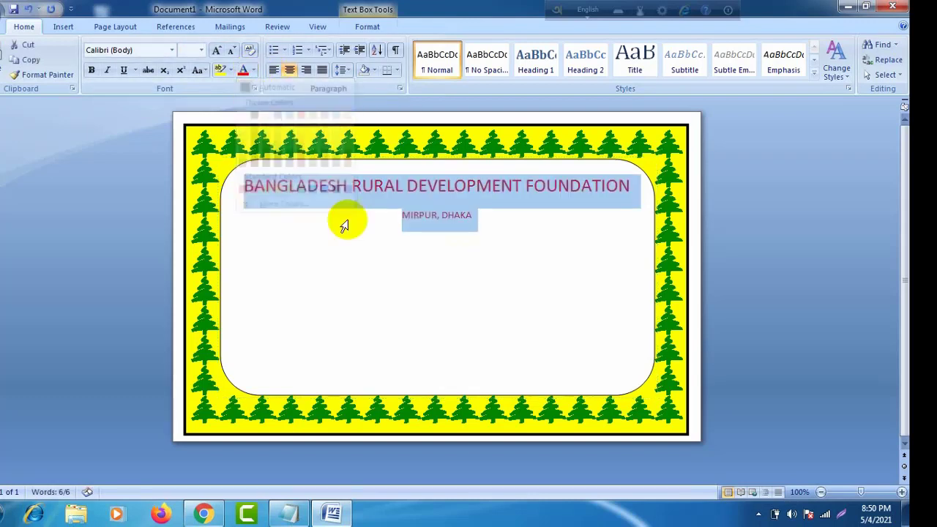
{"action": "left_click", "coordinate": [505, 225]}
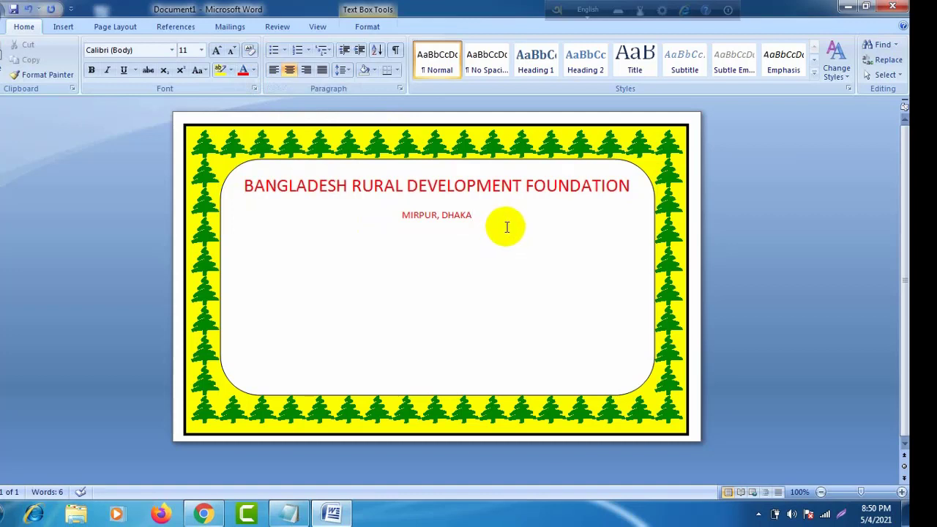
{"action": "key", "text": "Return"}
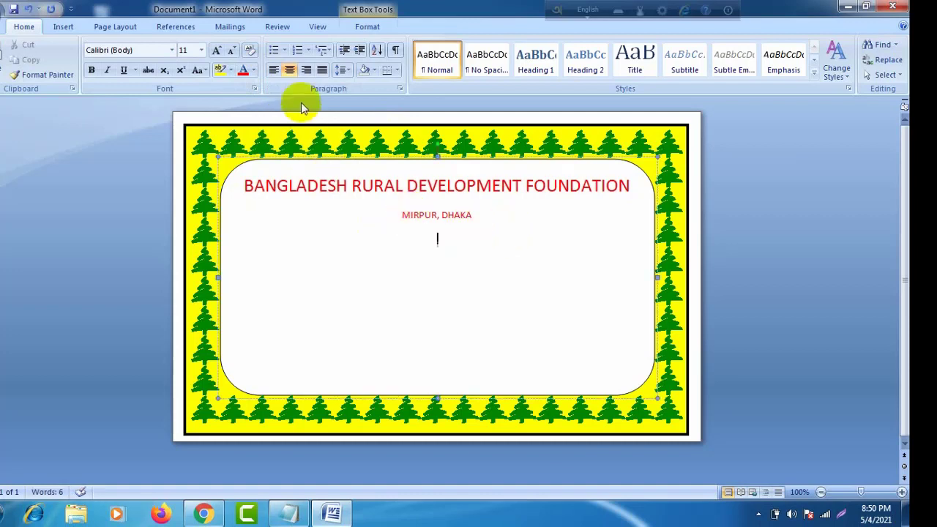
Step: Draw an Up Ribbon banner shape just below the MIRPUR, DHAKA line
{"action": "left_click", "coordinate": [65, 28]}
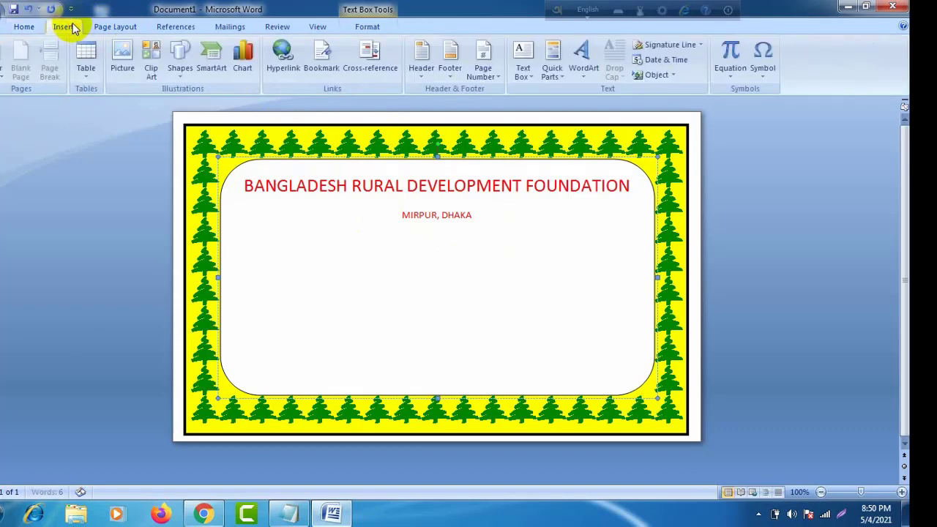
{"action": "left_click", "coordinate": [183, 73]}
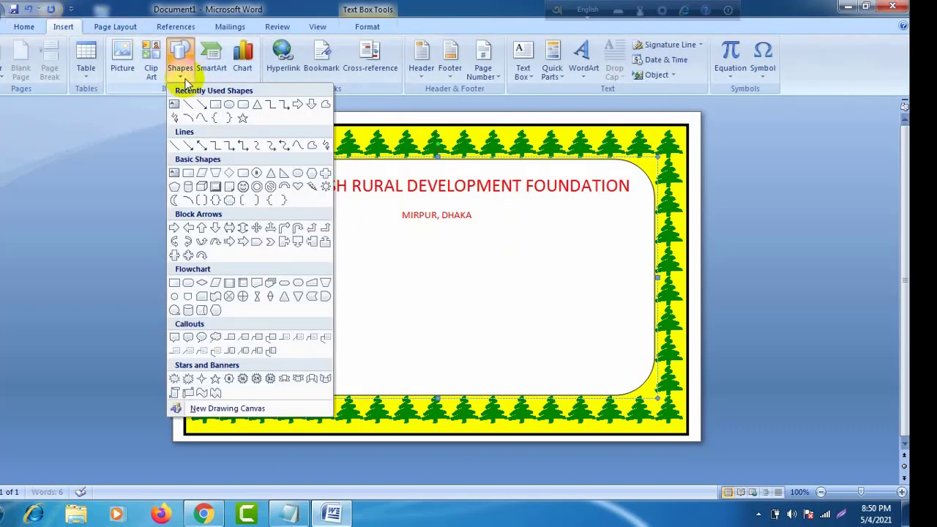
{"action": "left_click", "coordinate": [285, 380]}
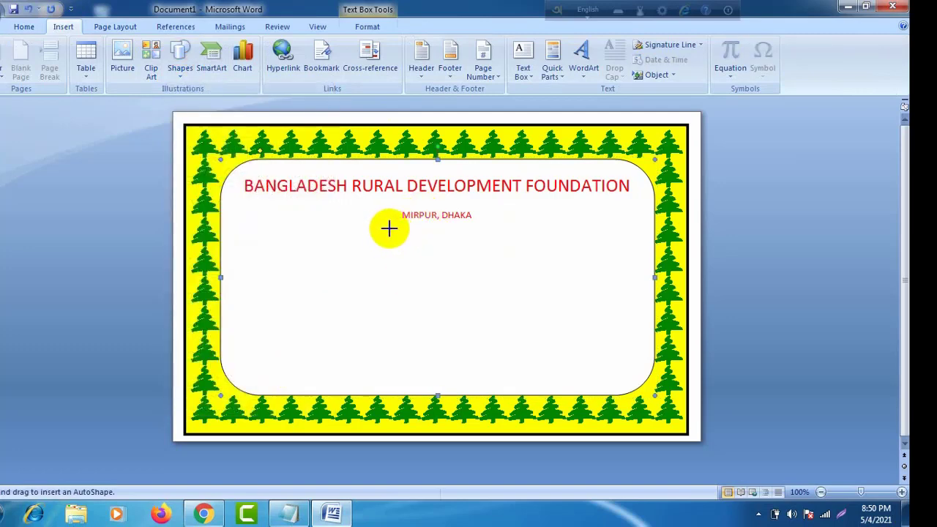
{"action": "mouse_move", "coordinate": [388, 228]}
{"action": "left_mouse_down"}
{"action": "mouse_move", "coordinate": [466, 232]}
{"action": "mouse_move", "coordinate": [492, 243]}
{"action": "mouse_move", "coordinate": [486, 253]}
{"action": "left_mouse_up"}
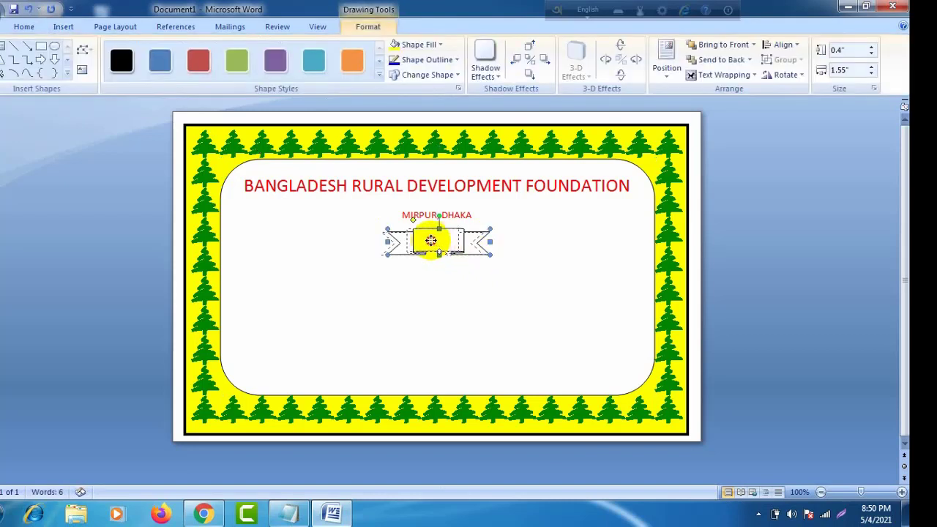
{"action": "left_click_drag", "start_coordinate": [431, 241], "coordinate": [429, 228]}
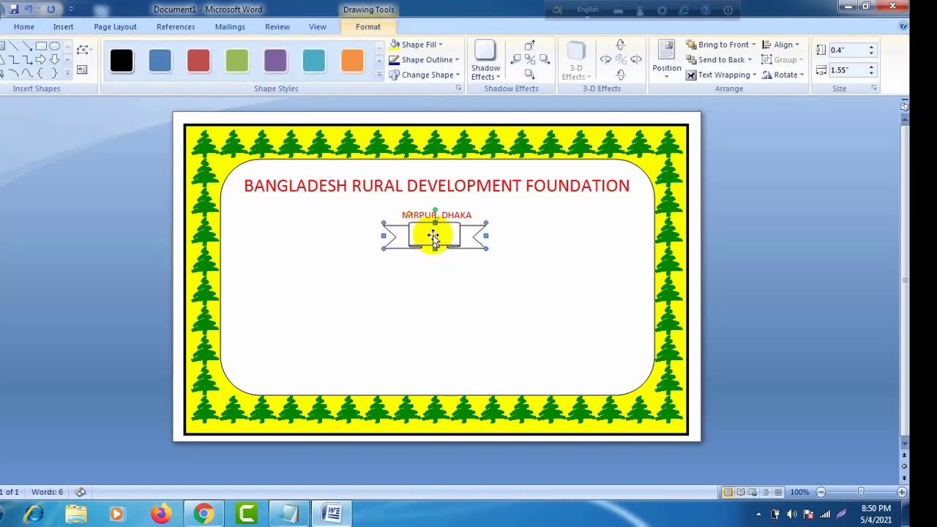
Step: Stretch both ends of the banner until it is about 3.13 inches wide
{"action": "left_click_drag", "start_coordinate": [484, 236], "coordinate": [517, 235]}
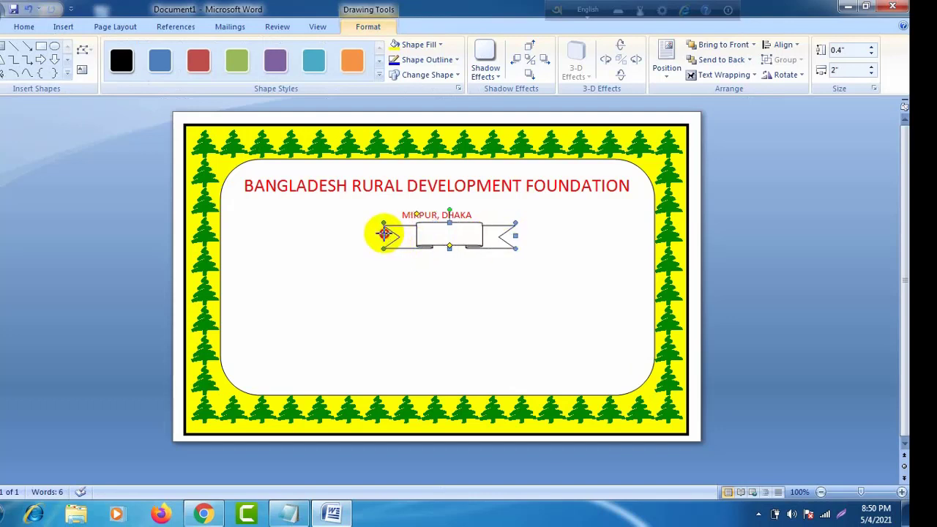
{"action": "left_click_drag", "start_coordinate": [385, 234], "coordinate": [364, 235]}
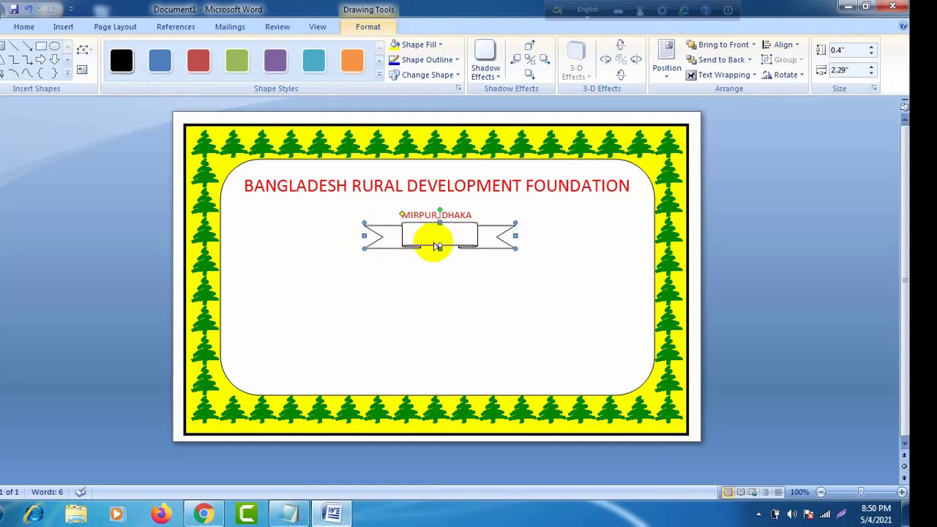
{"action": "left_click_drag", "start_coordinate": [514, 234], "coordinate": [554, 235]}
{"action": "left_click_drag", "start_coordinate": [364, 235], "coordinate": [347, 235]}
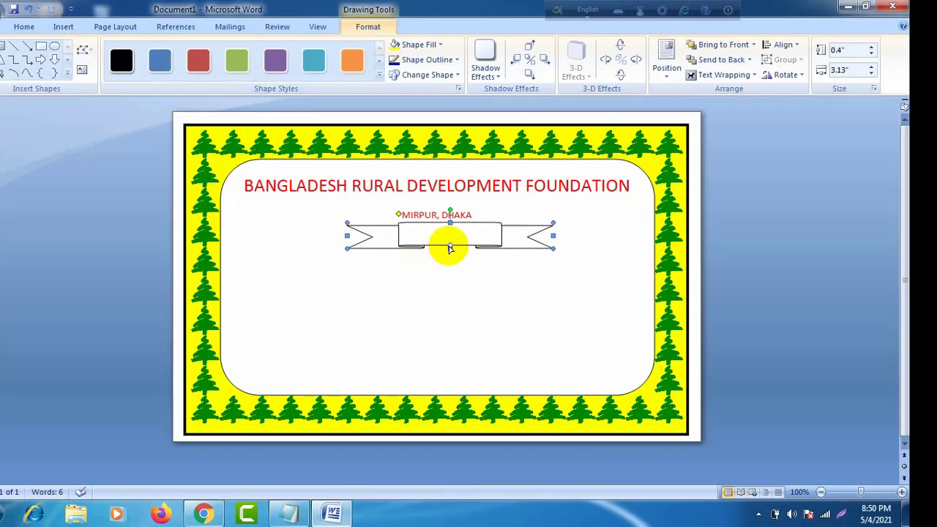
Step: Remove the space after the heading paragraph in the title text box
{"action": "left_click", "coordinate": [633, 187]}
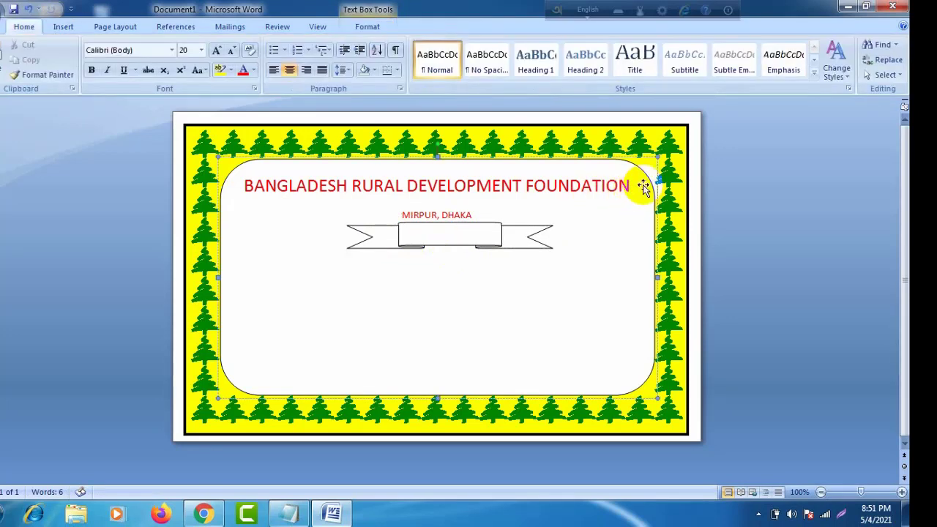
{"action": "left_click", "coordinate": [341, 70]}
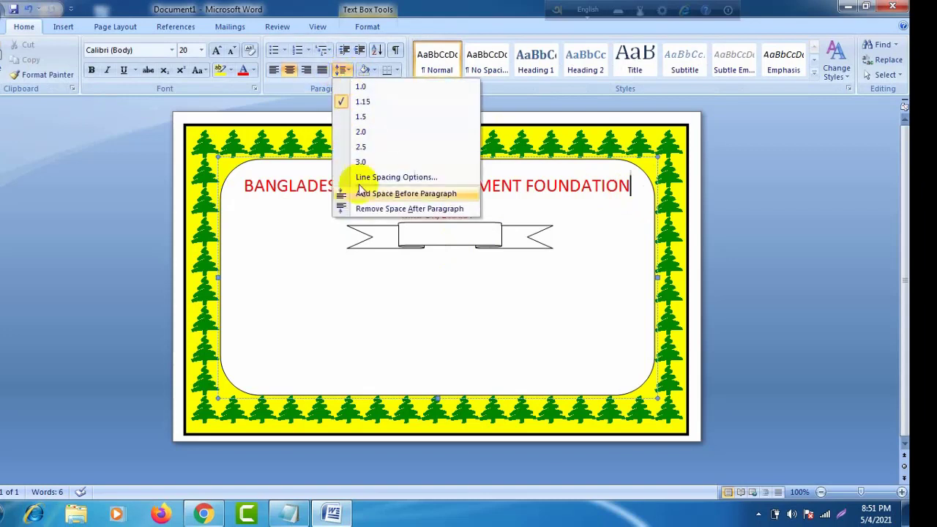
{"action": "left_click", "coordinate": [363, 209]}
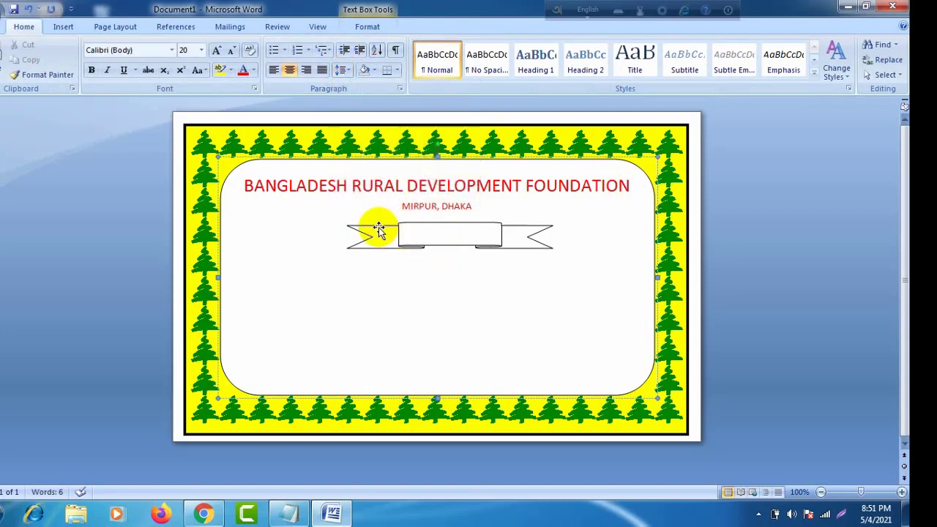
{"action": "left_click", "coordinate": [419, 230]}
Step: Move the ribbon banner up beneath the address and adjust its height
{"action": "left_click_drag", "start_coordinate": [419, 225], "coordinate": [413, 222]}
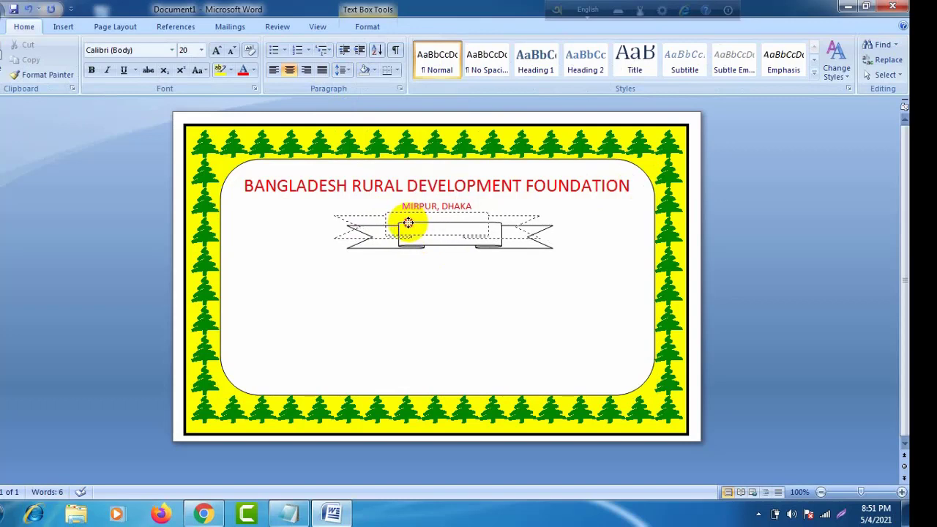
{"action": "left_click_drag", "start_coordinate": [408, 223], "coordinate": [407, 223]}
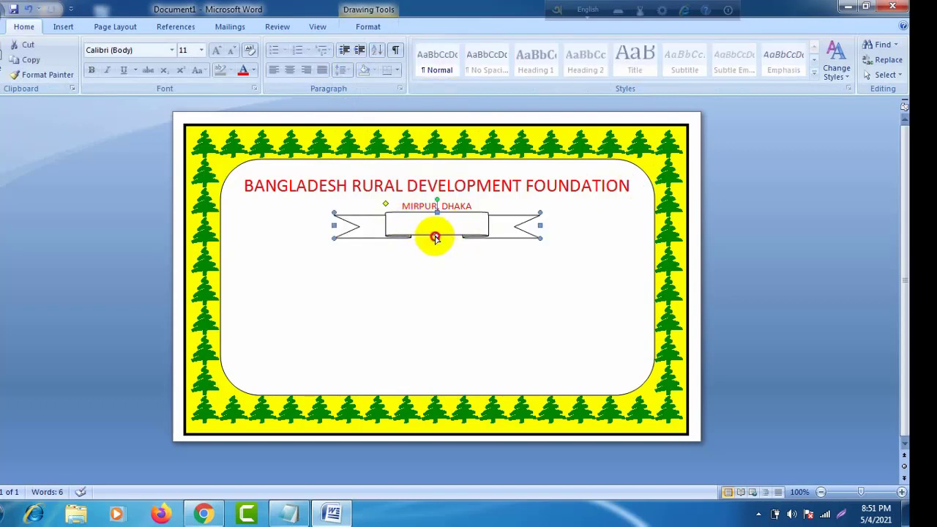
{"action": "left_click_drag", "start_coordinate": [435, 242], "coordinate": [436, 241]}
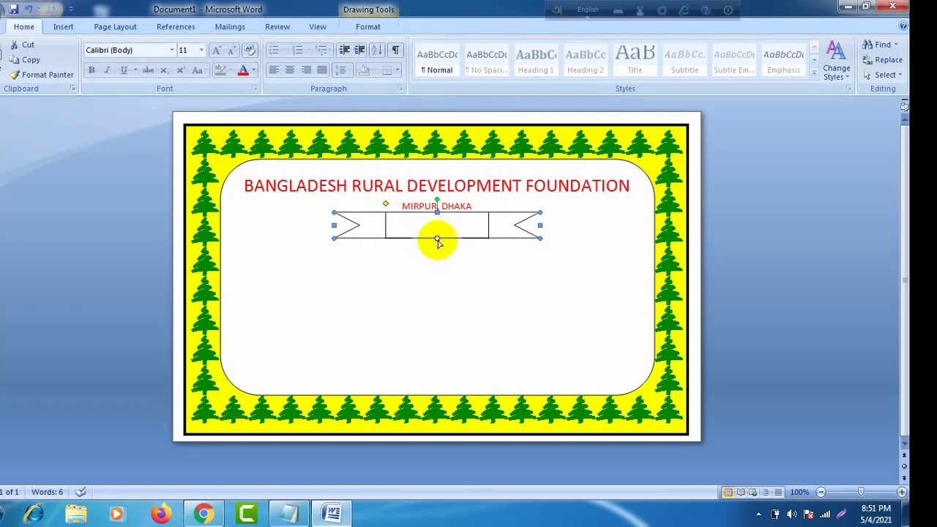
{"action": "left_click_drag", "start_coordinate": [437, 240], "coordinate": [437, 233]}
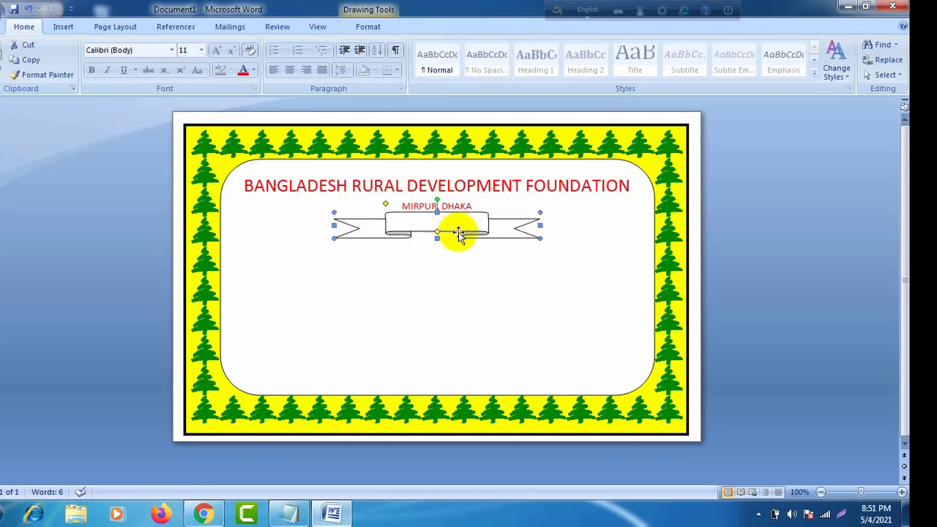
Step: Fill the ribbon banner dark navy blue and give it a grey drop shadow
{"action": "left_click", "coordinate": [121, 27]}
{"action": "left_click", "coordinate": [352, 30]}
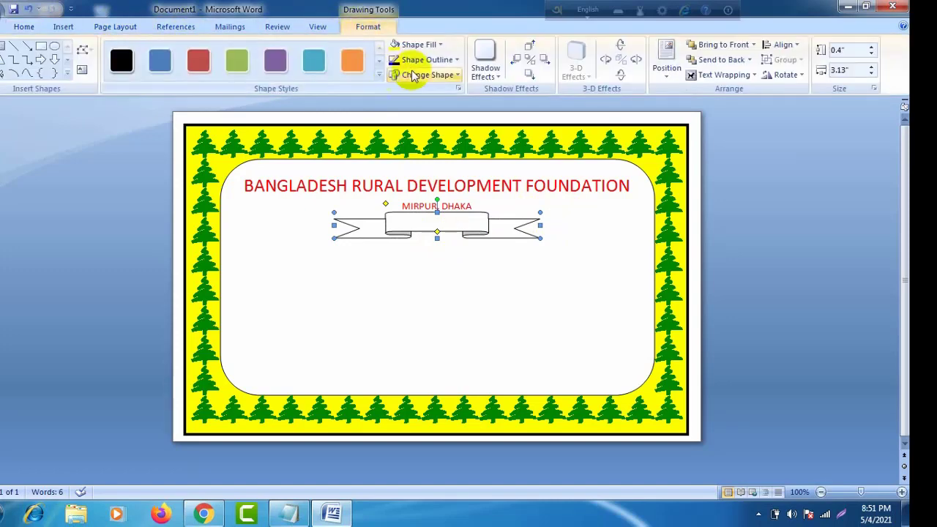
{"action": "left_click", "coordinate": [431, 44]}
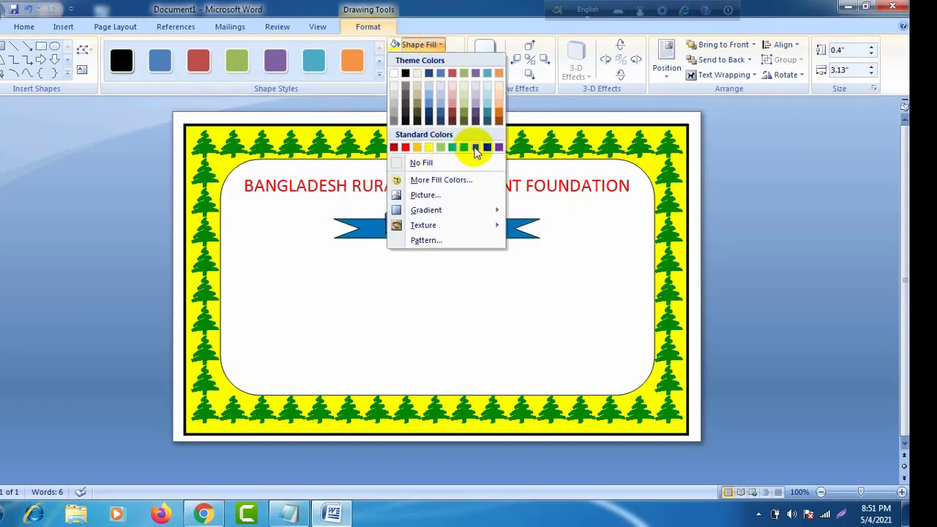
{"action": "left_click", "coordinate": [489, 149]}
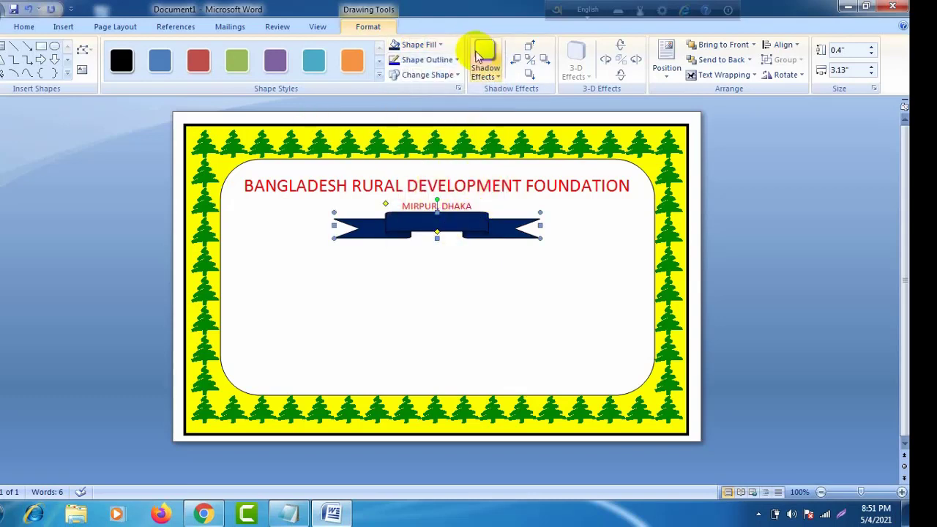
{"action": "left_click", "coordinate": [487, 76]}
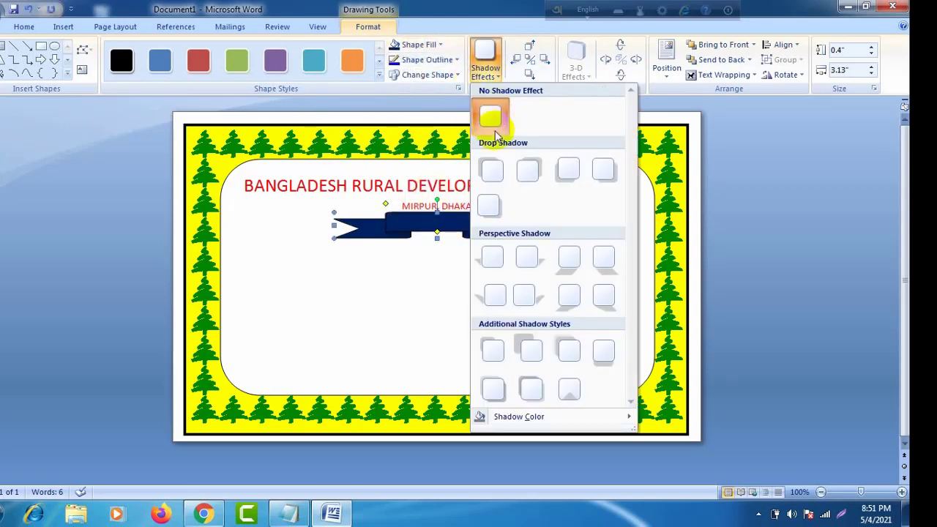
{"action": "left_click", "coordinate": [492, 171]}
Step: Give the ribbon shape a 1 pt outline weight
{"action": "left_click", "coordinate": [456, 60]}
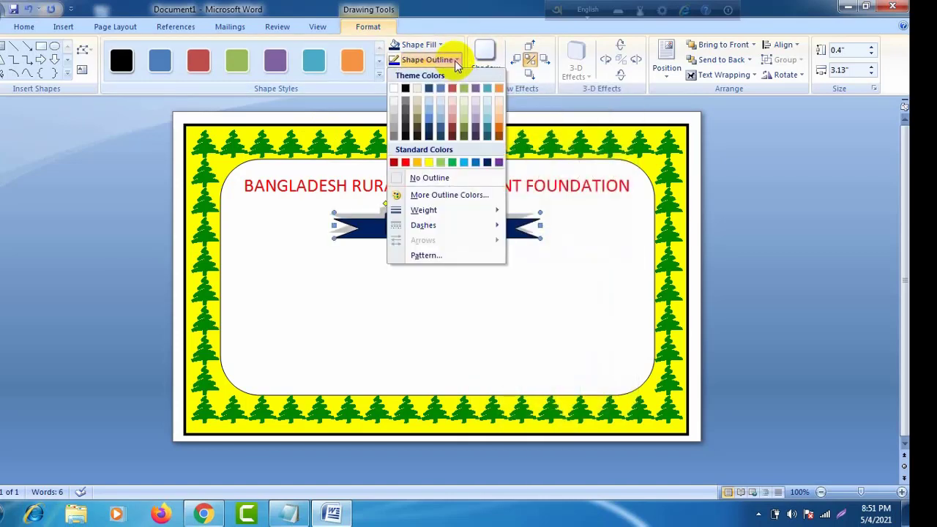
{"action": "mouse_move", "coordinate": [460, 212]}
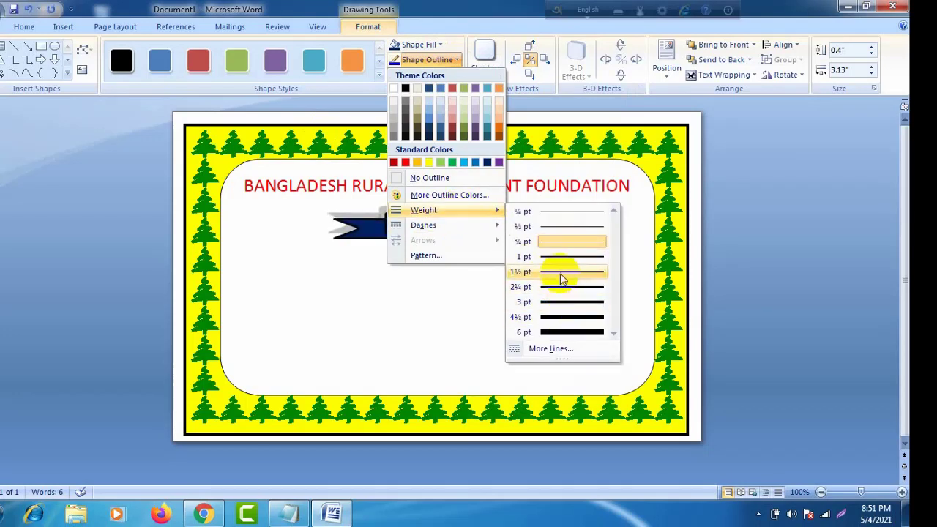
{"action": "left_click", "coordinate": [560, 262]}
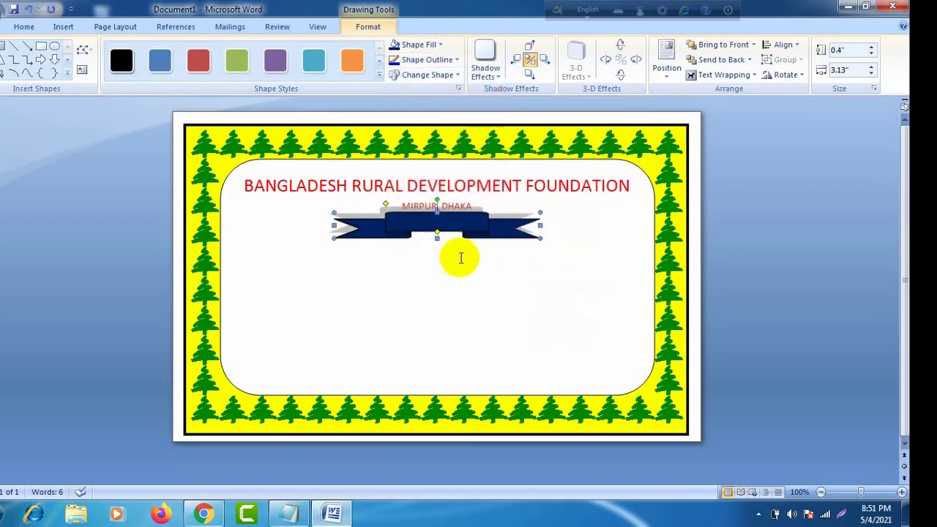
{"action": "left_click", "coordinate": [445, 272]}
{"action": "left_click", "coordinate": [439, 224]}
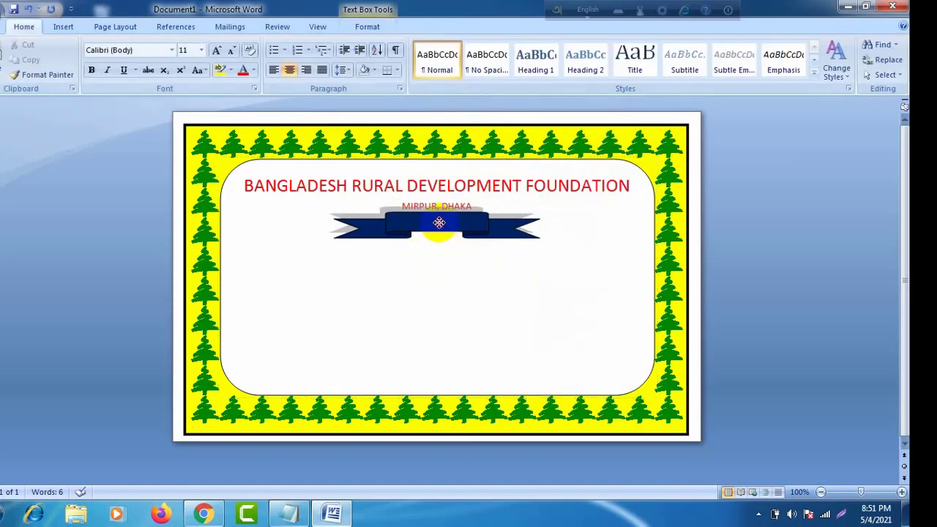
Step: Nudge the ribbon banner's grey shadow slightly downward, then click back under the ribbon
{"action": "left_click", "coordinate": [437, 236]}
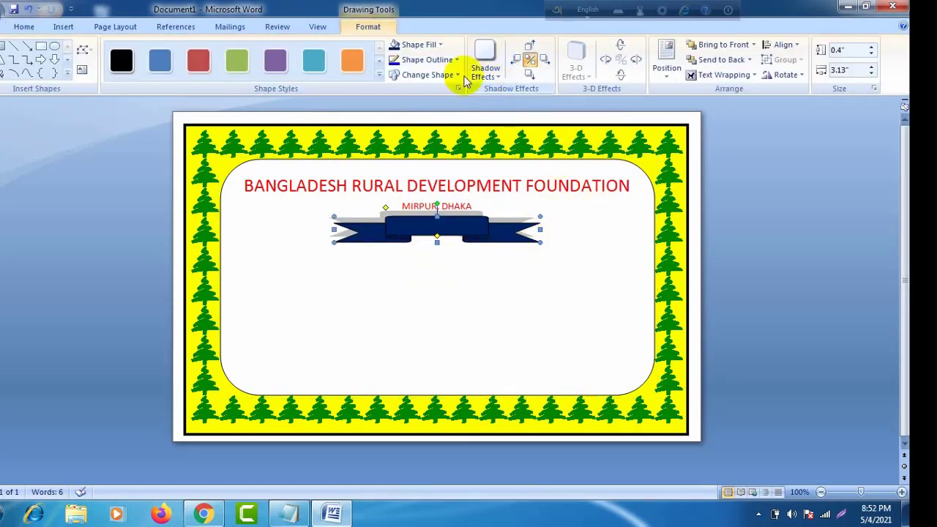
{"action": "left_click", "coordinate": [530, 75]}
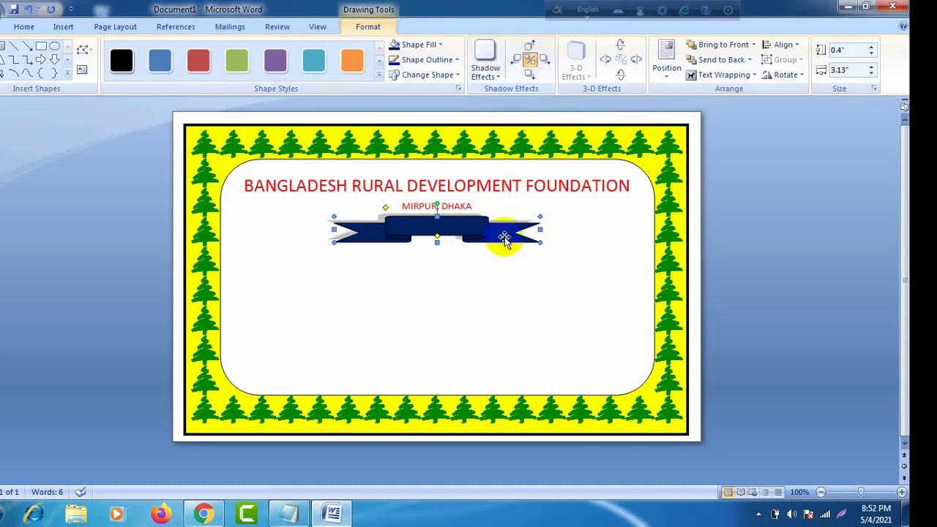
{"action": "left_click", "coordinate": [564, 242]}
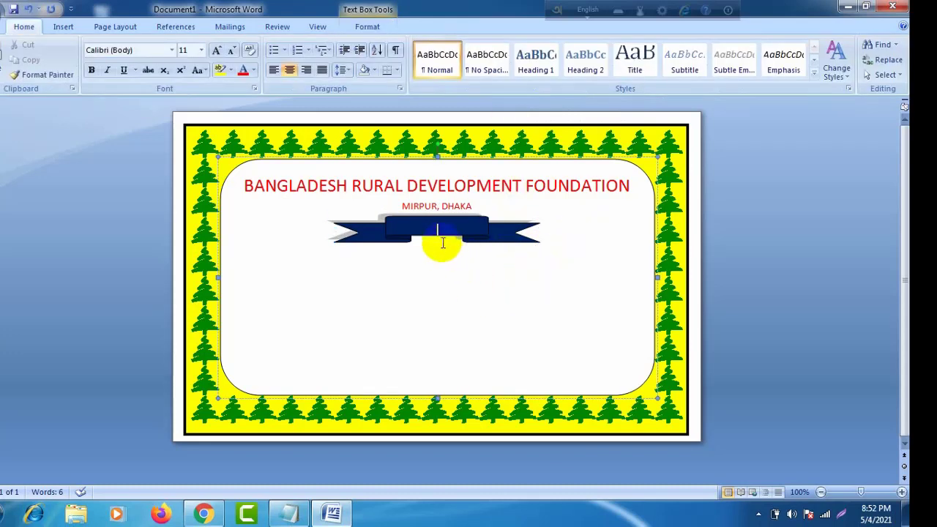
{"action": "left_click", "coordinate": [420, 228]}
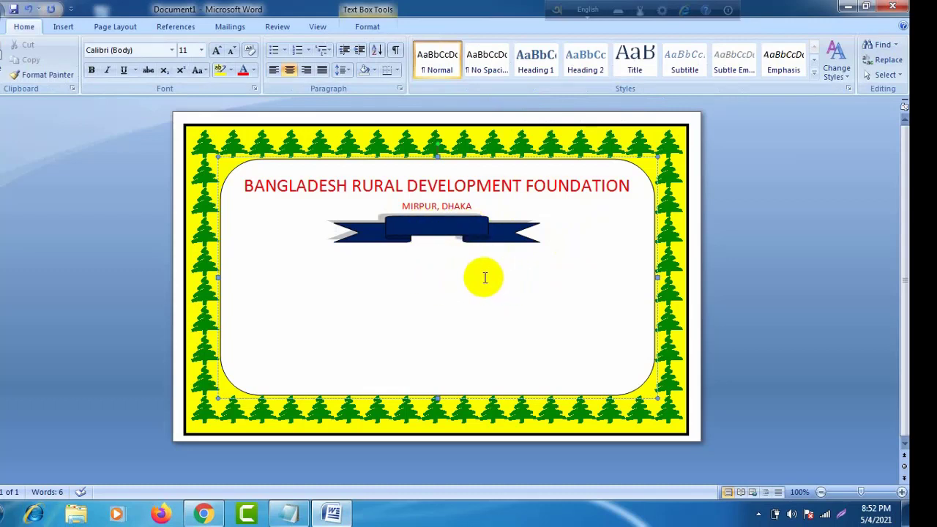
{"action": "left_click", "coordinate": [115, 26]}
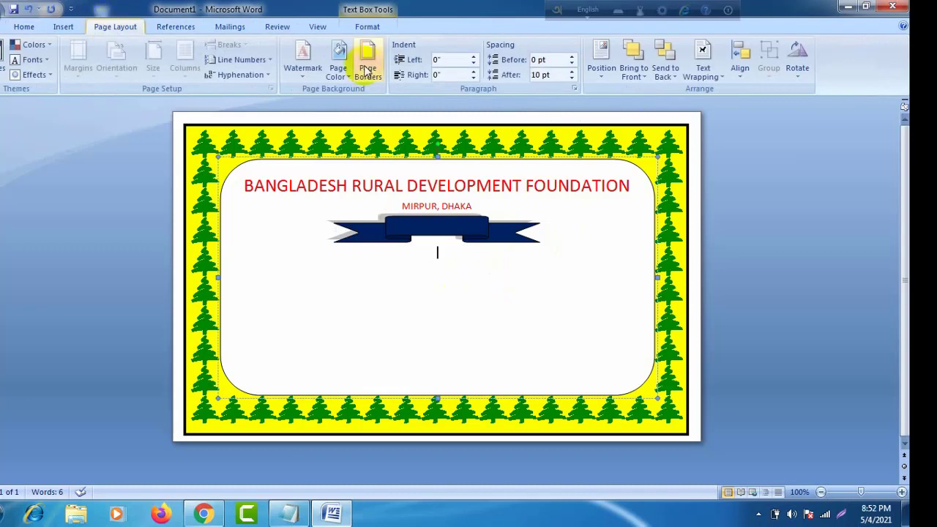
Step: Start a first-style WordArt and replace its placeholder with the text CERTIFICATE
{"action": "left_click", "coordinate": [63, 27]}
{"action": "left_click", "coordinate": [586, 79]}
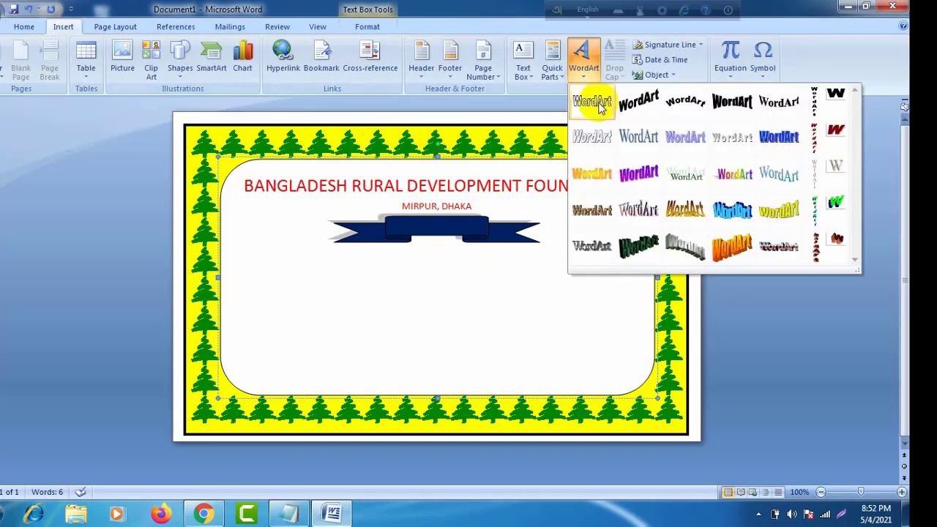
{"action": "left_click", "coordinate": [592, 101]}
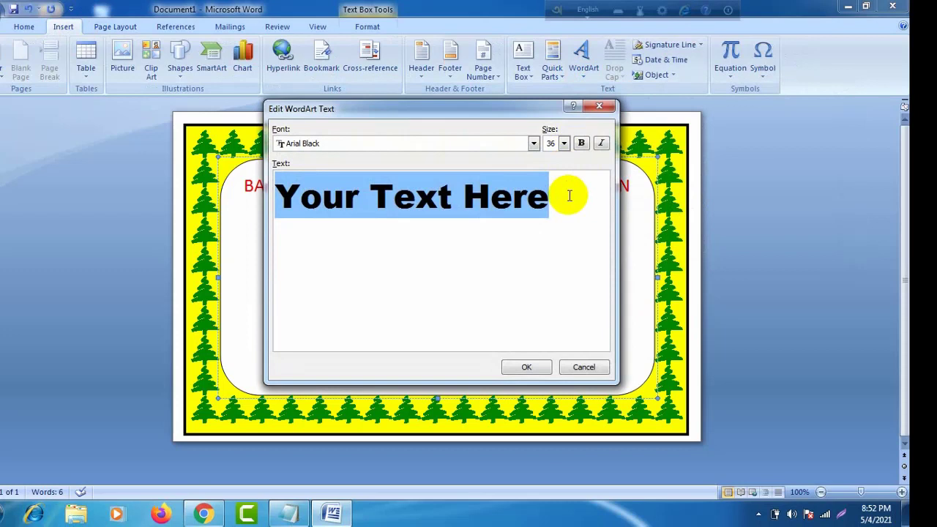
{"action": "key", "text": "BackSpace"}
{"action": "type", "text": "cER"}
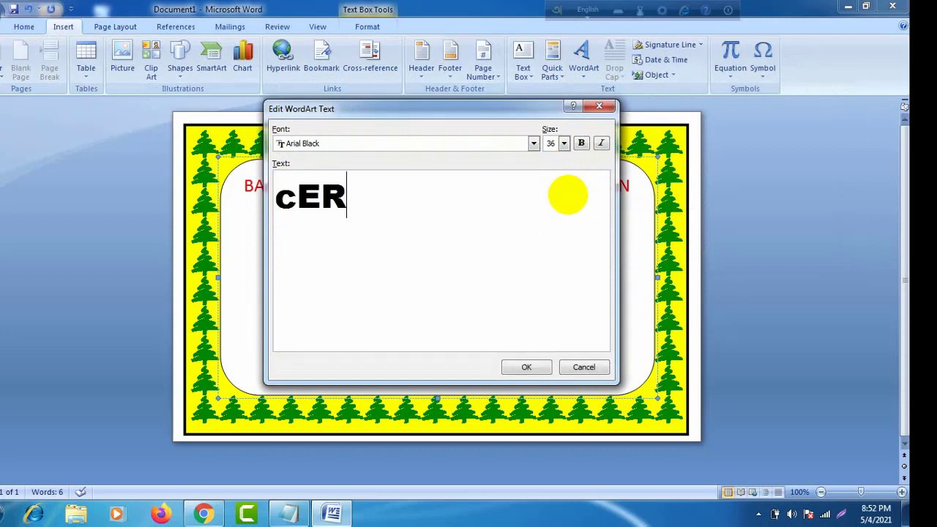
{"action": "key", "text": "BackSpace"}
{"action": "key", "text": "BackSpace"}
{"action": "key", "text": "BackSpace"}
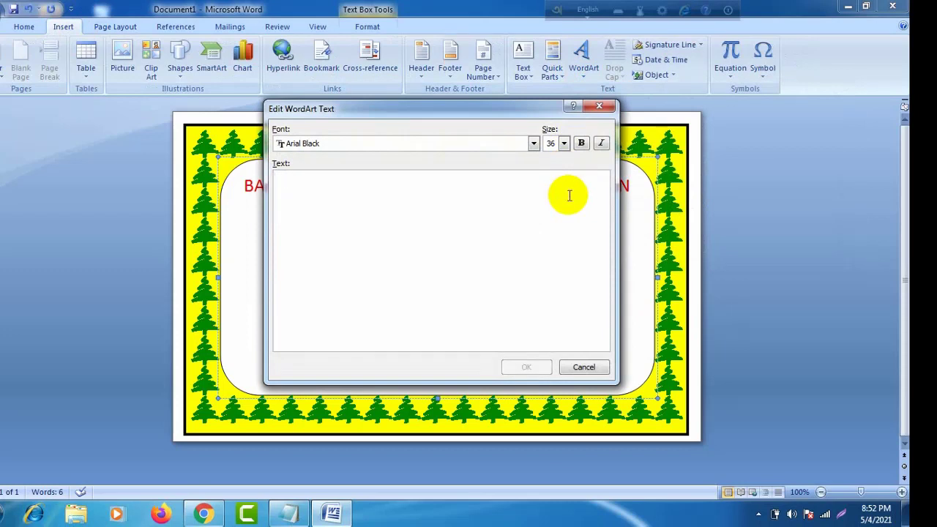
{"action": "type", "text": "c"}
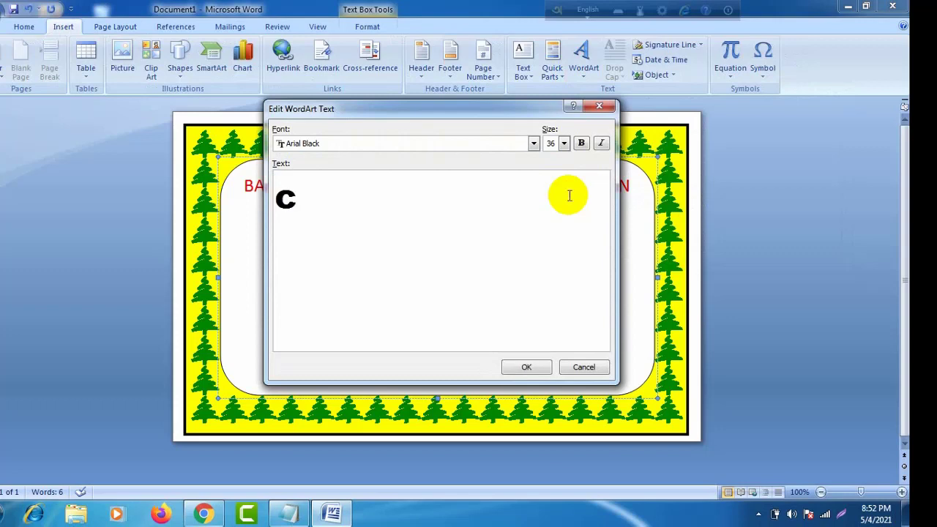
{"action": "key", "text": "BackSpace"}
{"action": "type", "text": "CERT"}
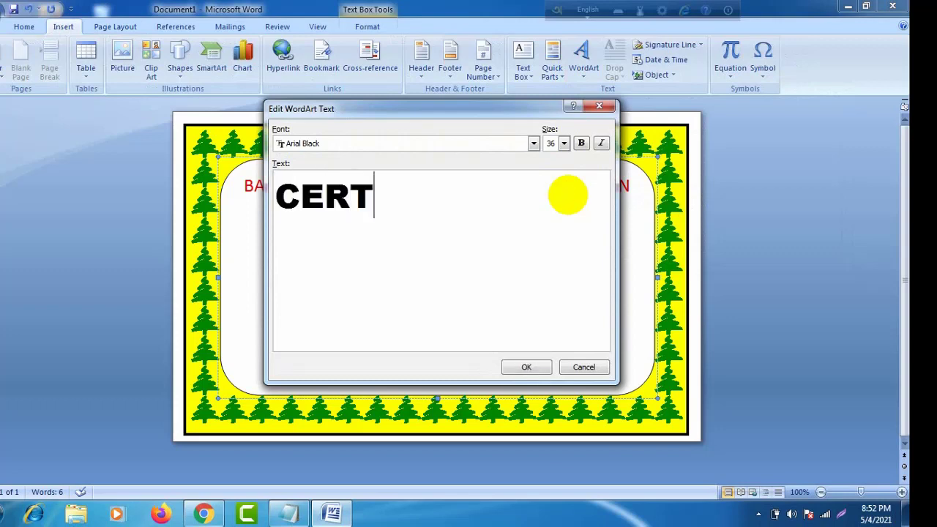
{"action": "type", "text": "IFICA"}
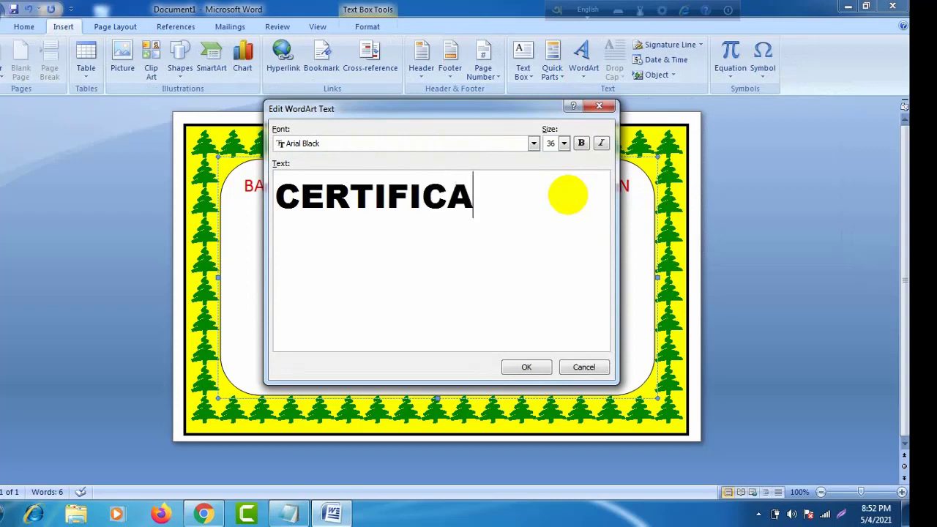
{"action": "type", "text": "TE"}
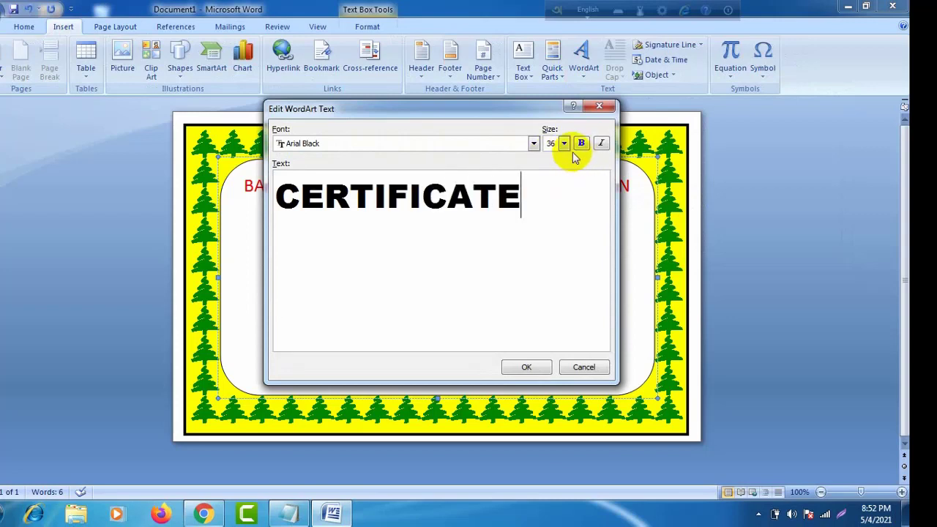
Step: Set the WordArt size to 16 and insert it
{"action": "left_click", "coordinate": [563, 143]}
{"action": "left_click", "coordinate": [551, 159]}
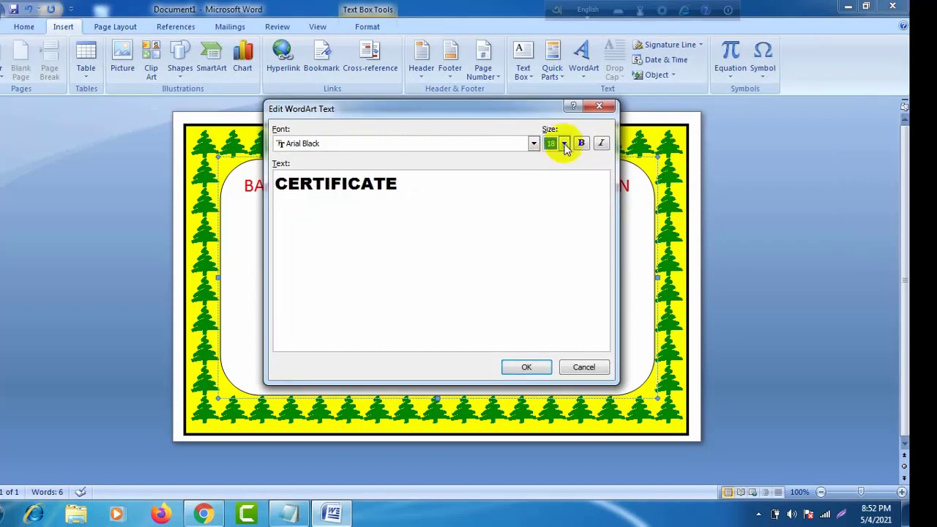
{"action": "left_click", "coordinate": [563, 143]}
{"action": "left_click", "coordinate": [553, 159]}
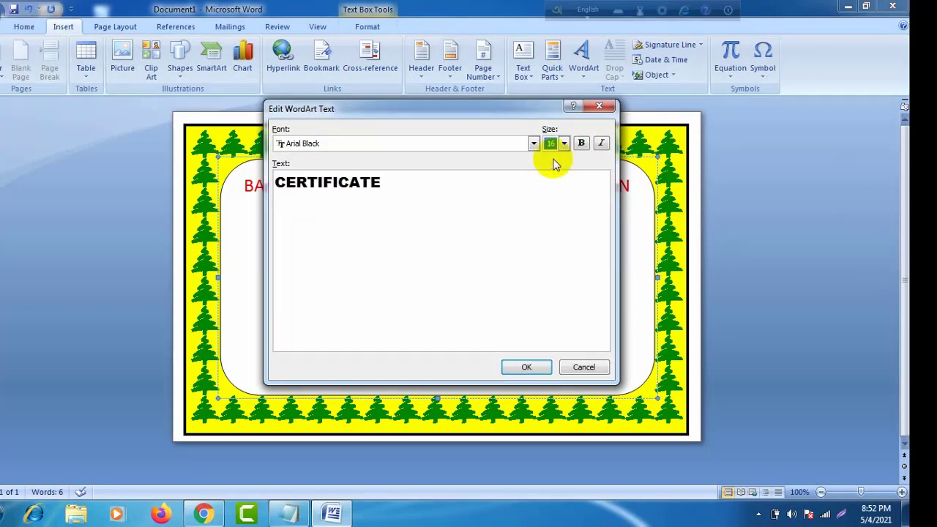
{"action": "left_click", "coordinate": [527, 368]}
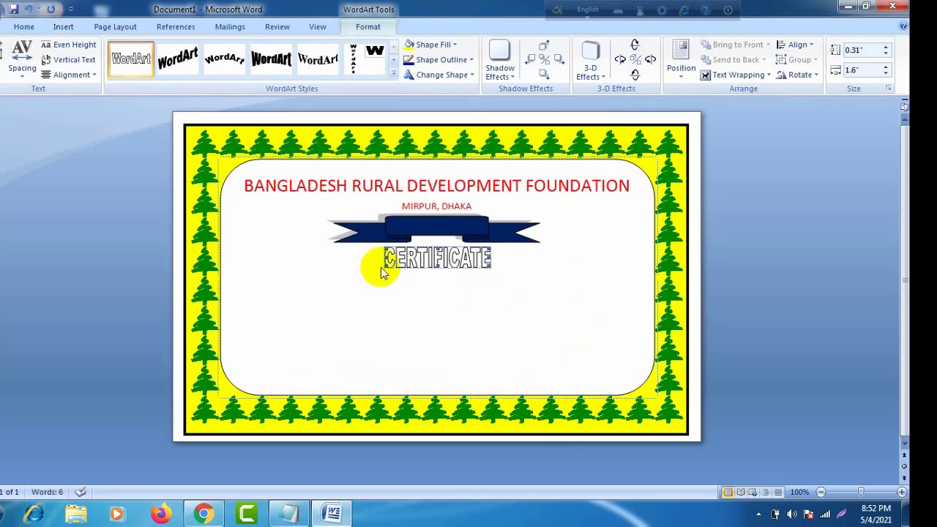
Step: Set the CERTIFICATE WordArt to In Front of Text and place it on the ribbon banner
{"action": "left_click_drag", "start_coordinate": [415, 263], "coordinate": [234, 185]}
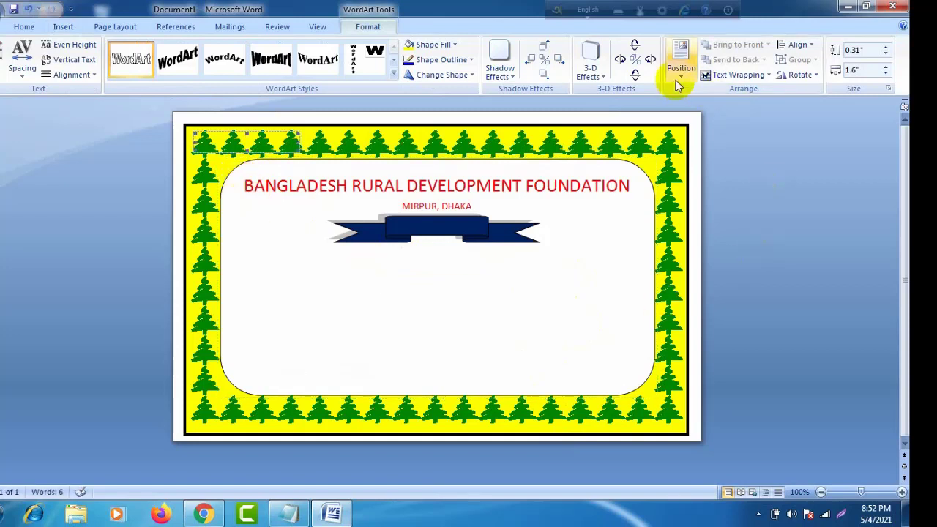
{"action": "left_click", "coordinate": [764, 77]}
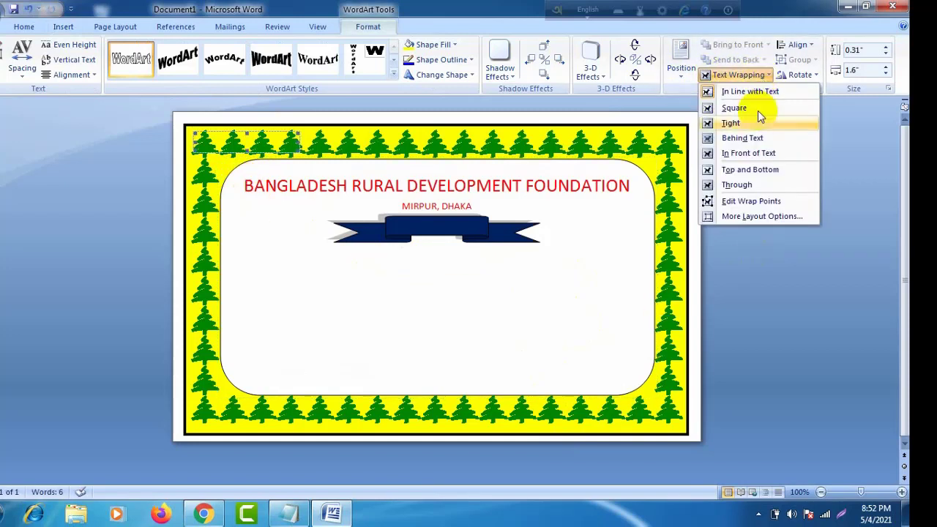
{"action": "left_click", "coordinate": [765, 153]}
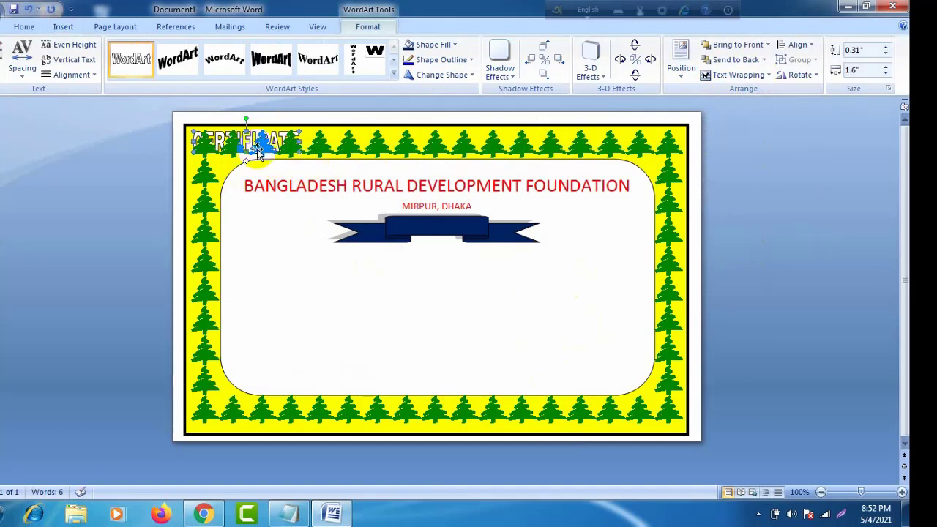
{"action": "left_click_drag", "start_coordinate": [321, 250], "coordinate": [452, 244]}
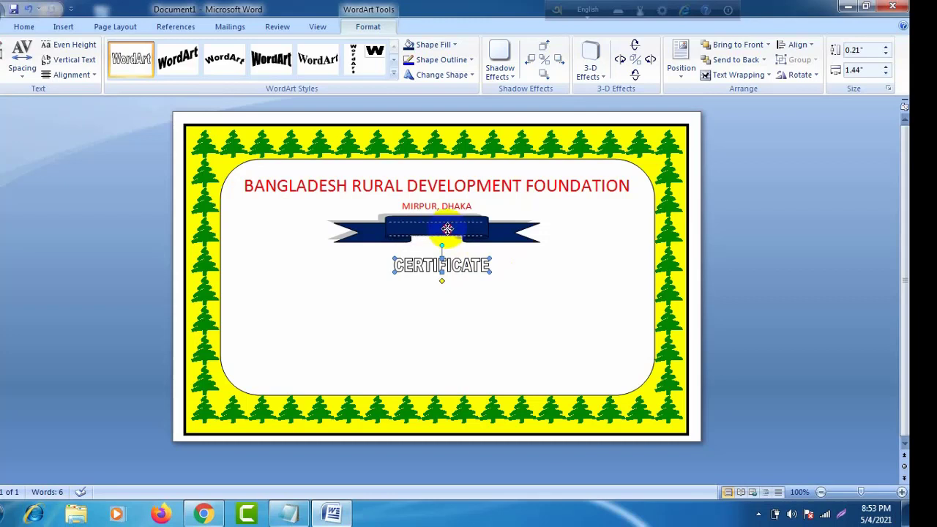
{"action": "left_click_drag", "start_coordinate": [448, 226], "coordinate": [448, 227]}
{"action": "left_click", "coordinate": [497, 278]}
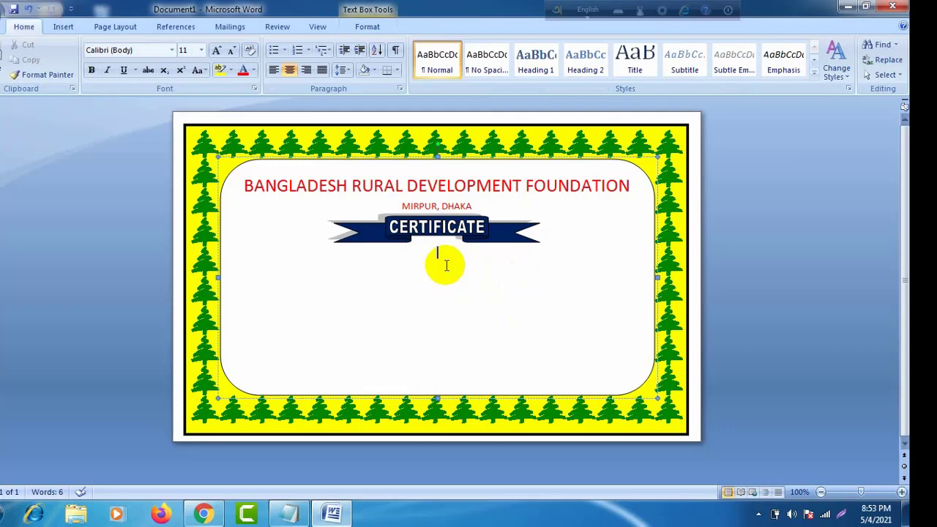
Step: Copy the certificate wording from the Notepad notes and return to the Word document
{"action": "left_click", "coordinate": [331, 514]}
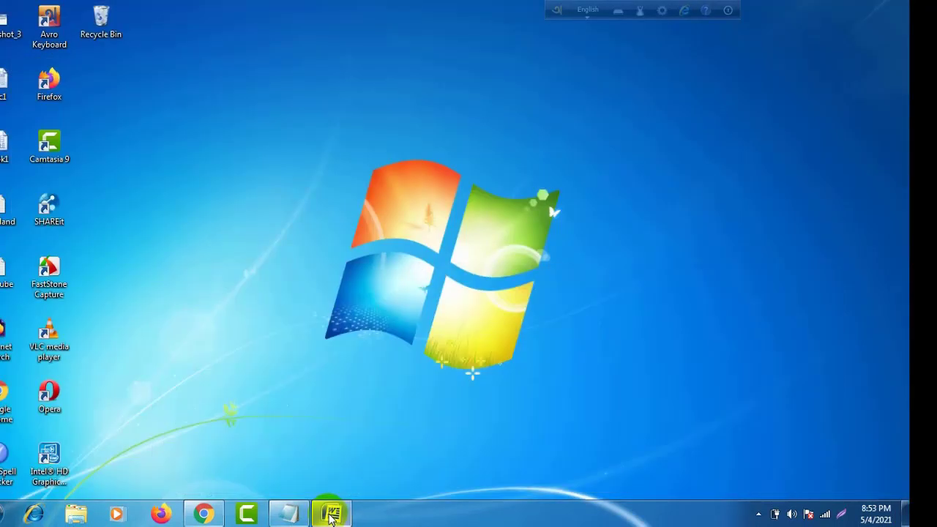
{"action": "left_click", "coordinate": [331, 514]}
{"action": "left_click", "coordinate": [293, 512]}
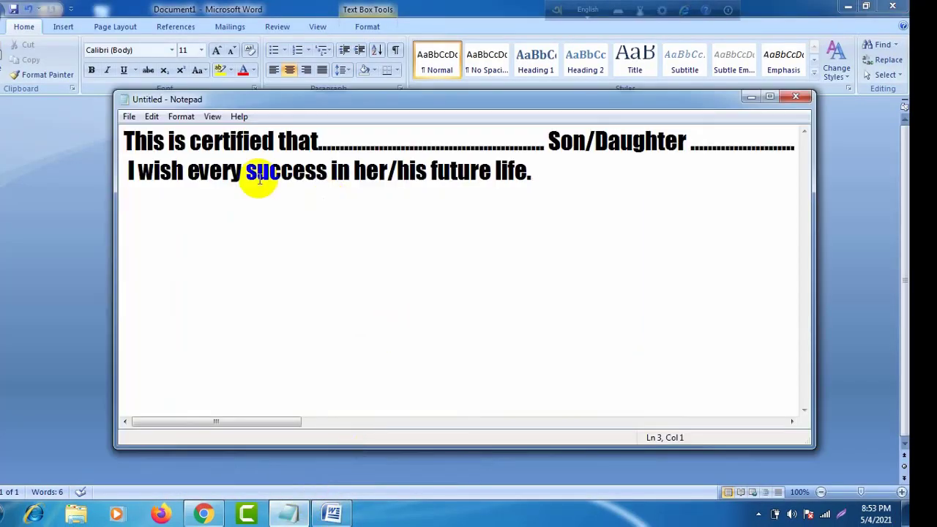
{"action": "left_click_drag", "start_coordinate": [125, 140], "coordinate": [595, 206]}
{"action": "right_click", "coordinate": [465, 152]}
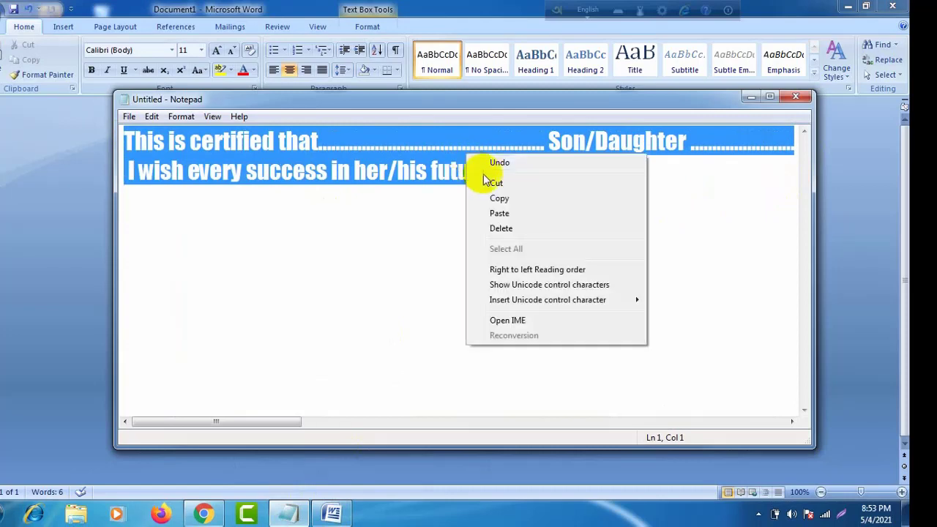
{"action": "left_click", "coordinate": [513, 198]}
{"action": "left_click", "coordinate": [332, 513]}
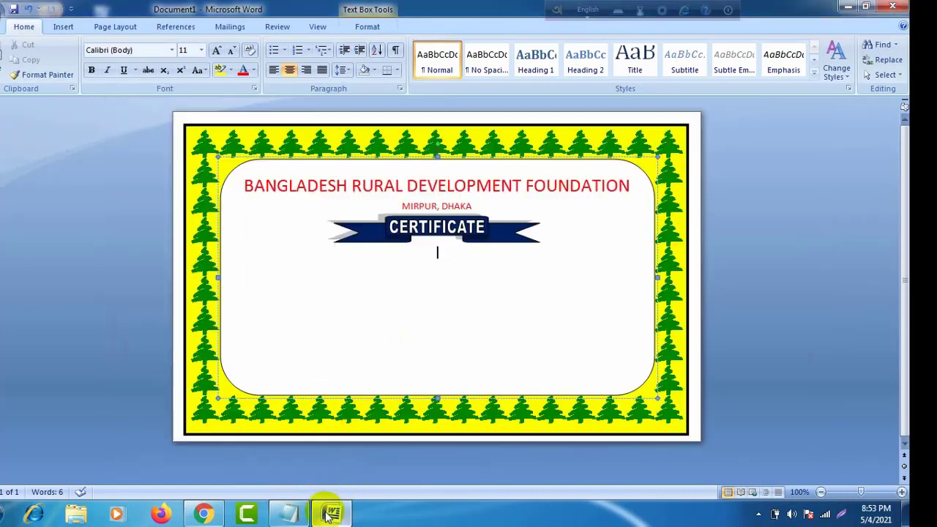
Step: Paste the certificate wording under CERTIFICATE and left-align the body paragraph
{"action": "left_click", "coordinate": [439, 252]}
{"action": "right_click", "coordinate": [440, 252]}
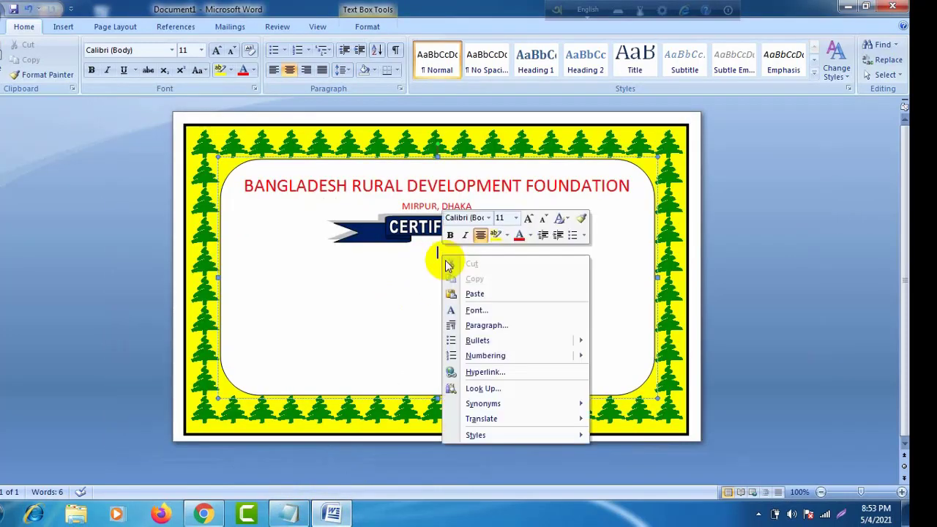
{"action": "left_click", "coordinate": [491, 297]}
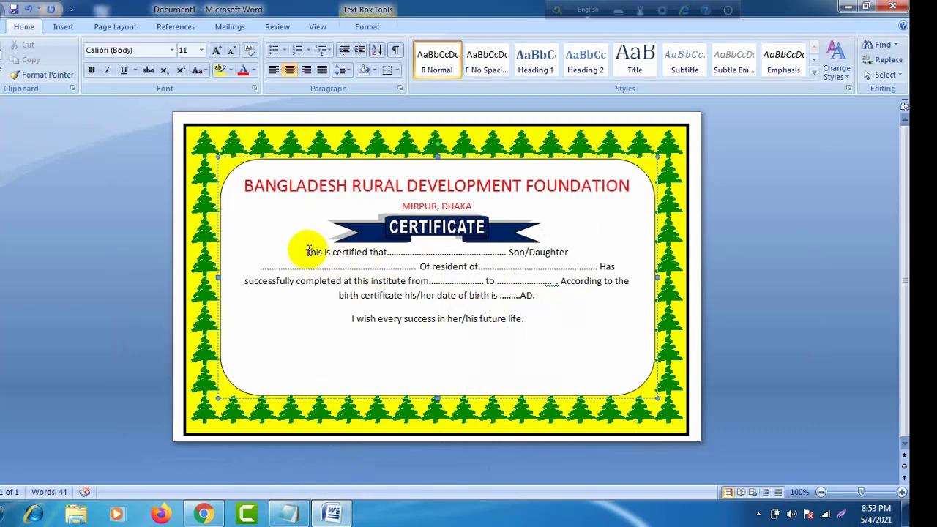
{"action": "left_click", "coordinate": [308, 252]}
{"action": "key", "text": "ctrl+l"}
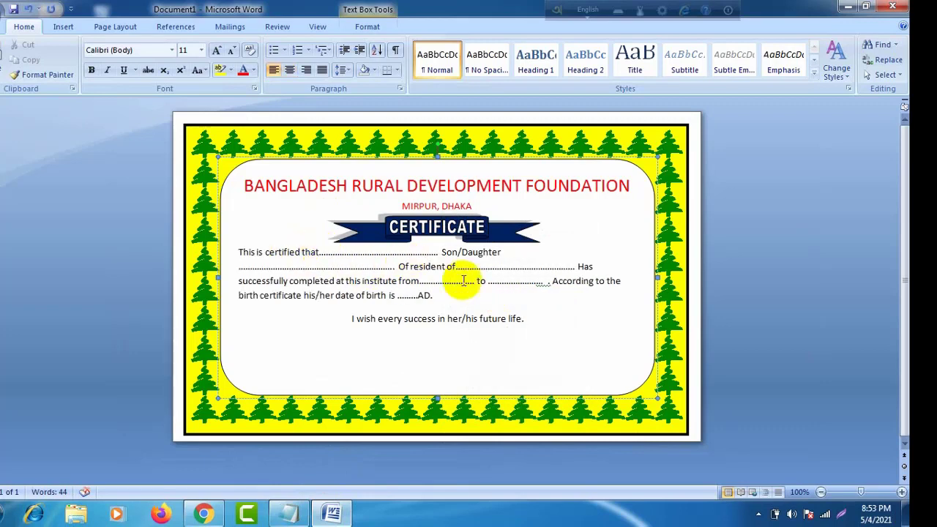
Step: Rejoin Son/Daughter to the dotted line and fix the break between 'certified' and 'that'
{"action": "left_click", "coordinate": [239, 266]}
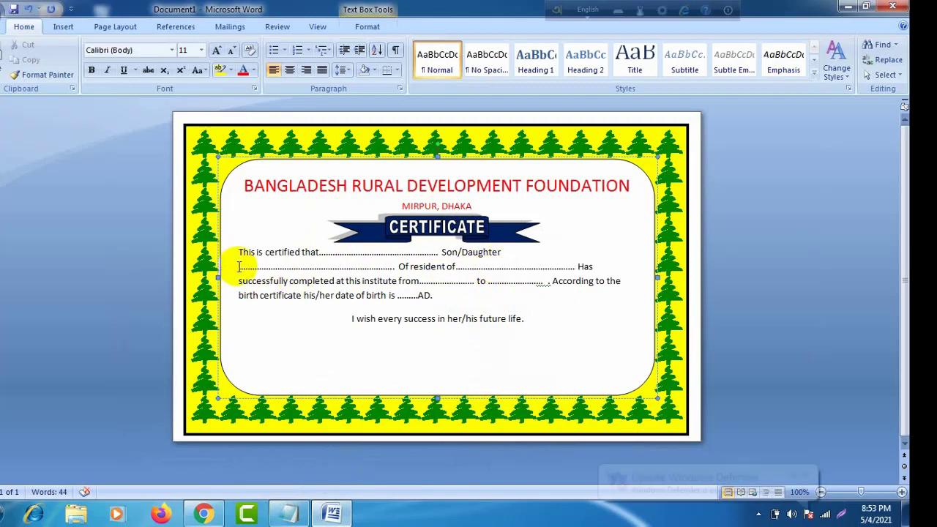
{"action": "key", "text": "BackSpace"}
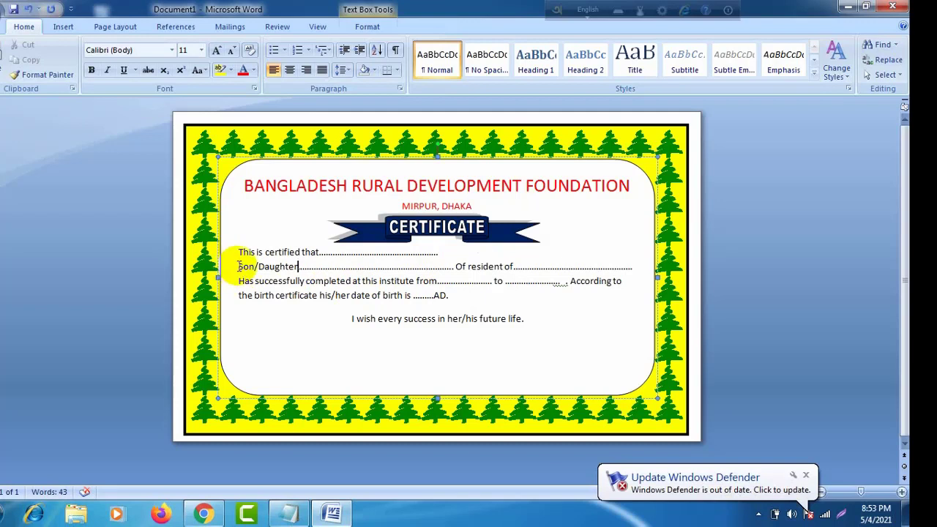
{"action": "key", "text": "BackSpace"}
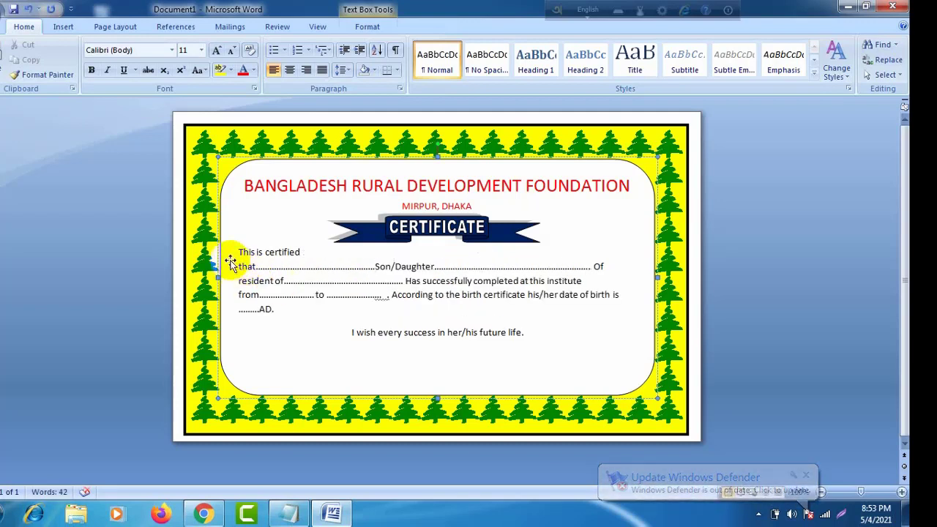
{"action": "left_click", "coordinate": [239, 266]}
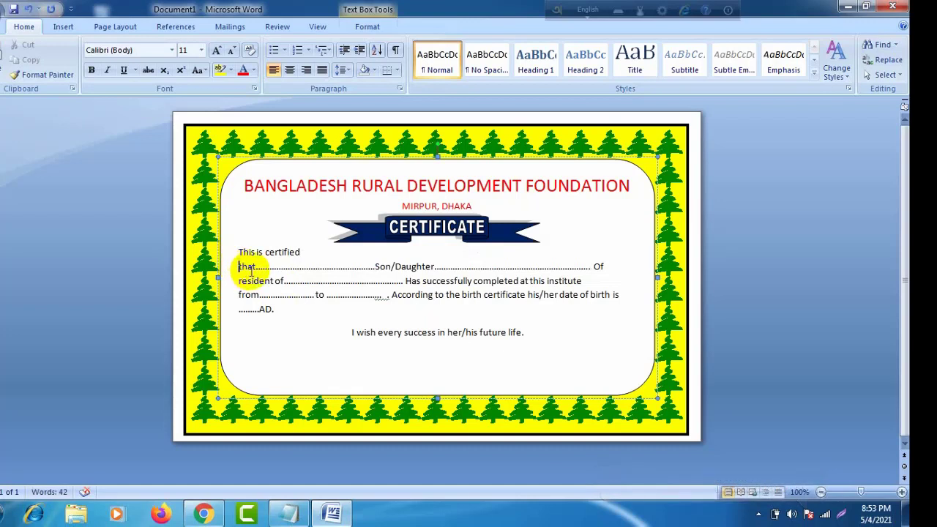
{"action": "key", "text": "BackSpace"}
{"action": "key", "text": "BackSpace"}
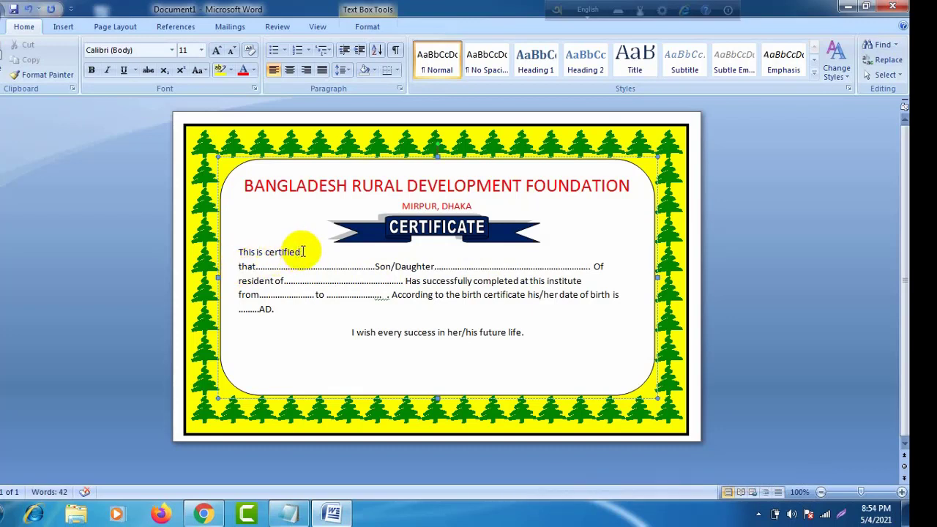
Step: Cut and paste 'This is certified' above 'that' and fix the line breaks
{"action": "left_click_drag", "start_coordinate": [303, 251], "coordinate": [250, 254]}
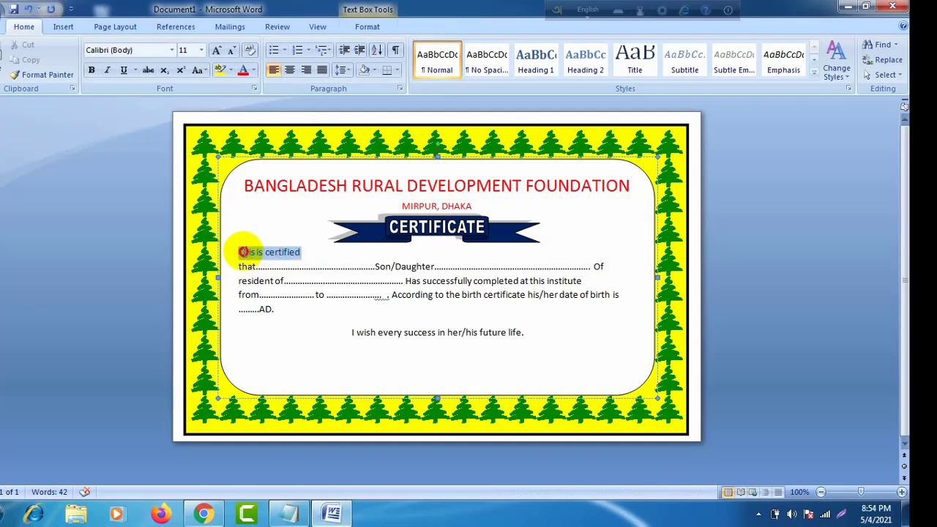
{"action": "right_click", "coordinate": [250, 254]}
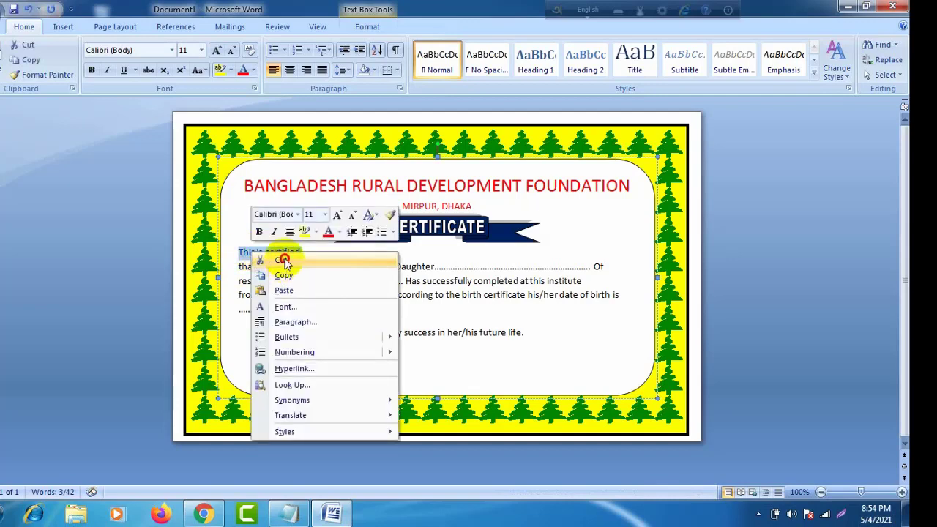
{"action": "left_click", "coordinate": [257, 260]}
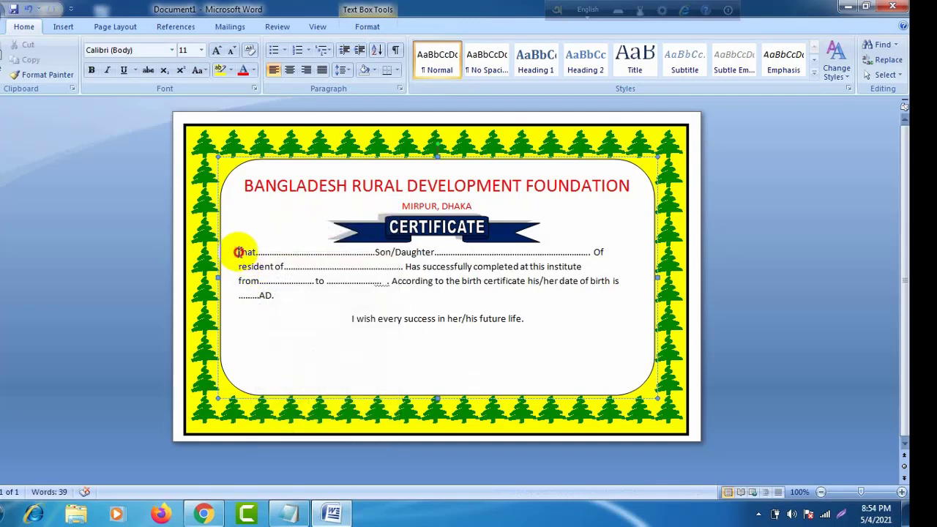
{"action": "right_click", "coordinate": [238, 251]}
{"action": "left_click", "coordinate": [265, 290]}
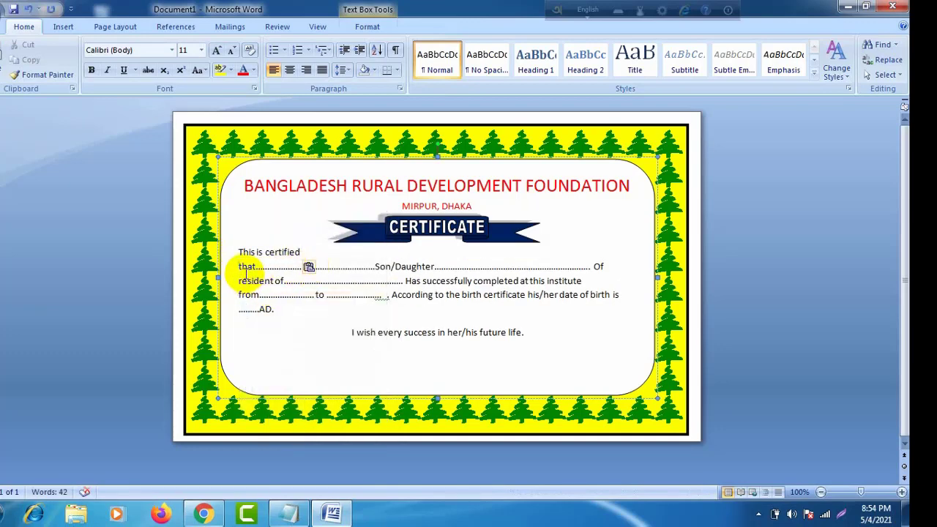
{"action": "left_click_drag", "start_coordinate": [298, 249], "coordinate": [232, 243]}
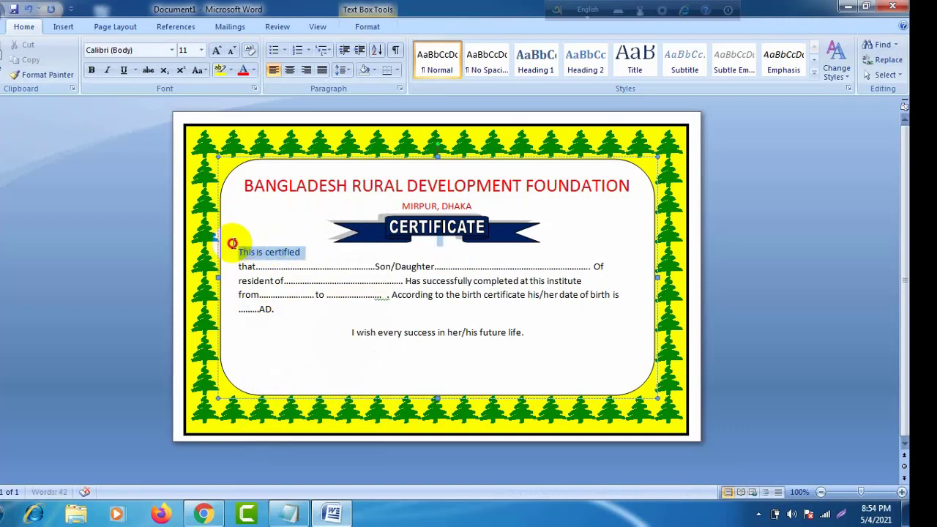
{"action": "left_click", "coordinate": [295, 255]}
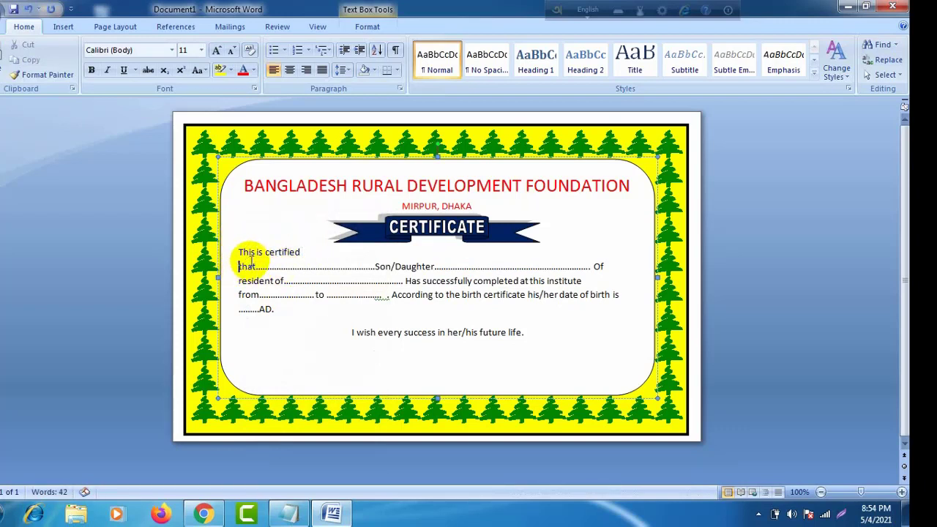
{"action": "key", "text": "BackSpace"}
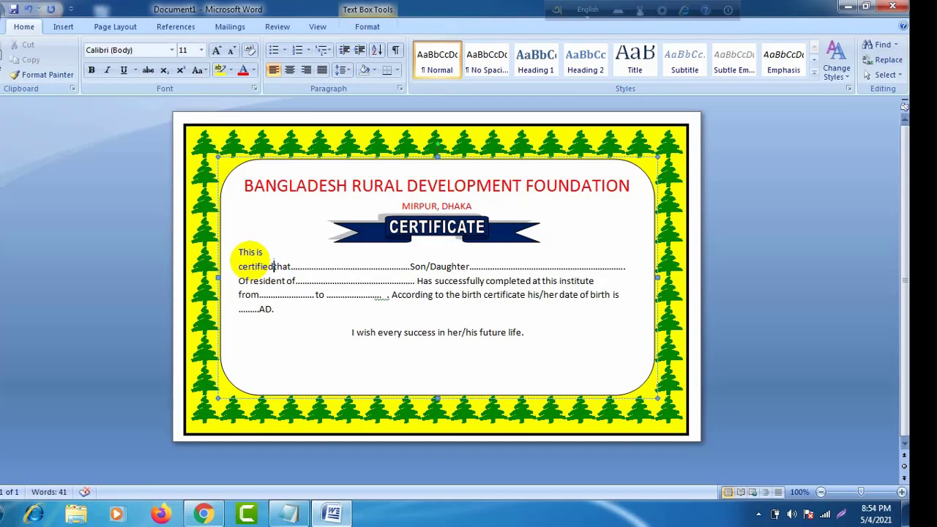
{"action": "key", "text": "BackSpace"}
{"action": "type", "text": "d"}
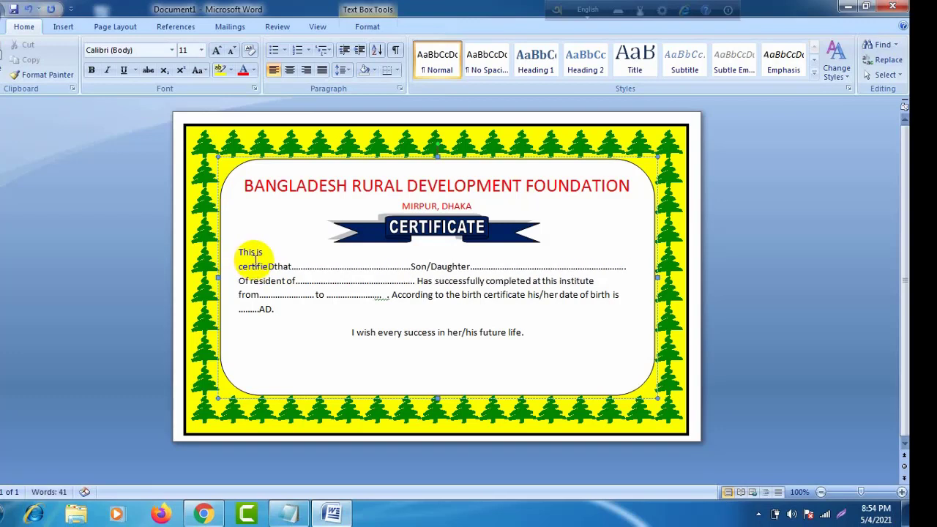
{"action": "key", "text": "Return"}
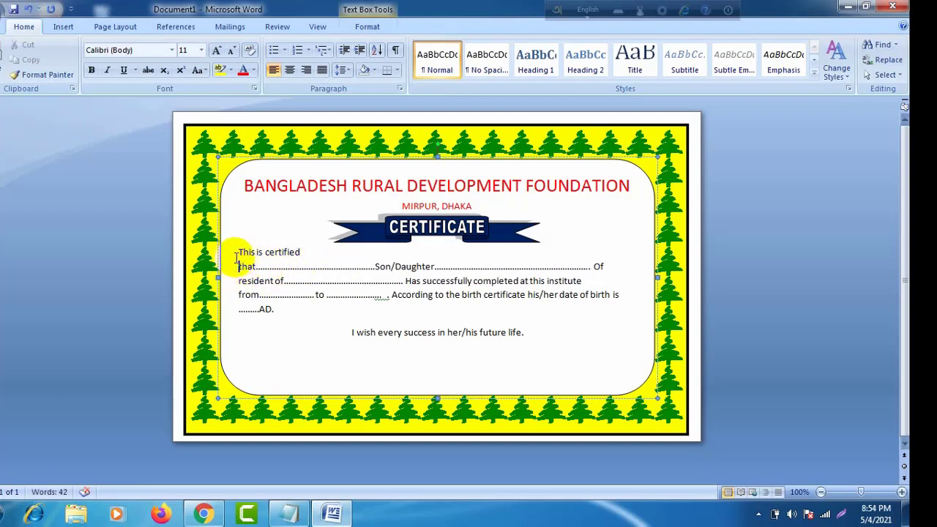
Step: Select all the certificate body text in the text box and delete it
{"action": "left_click_drag", "start_coordinate": [240, 252], "coordinate": [407, 281]}
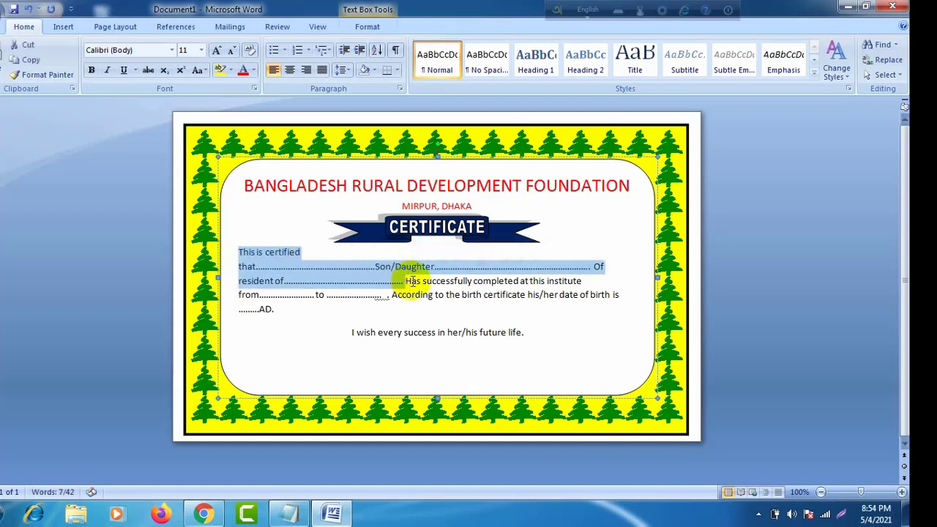
{"action": "left_click", "coordinate": [339, 255]}
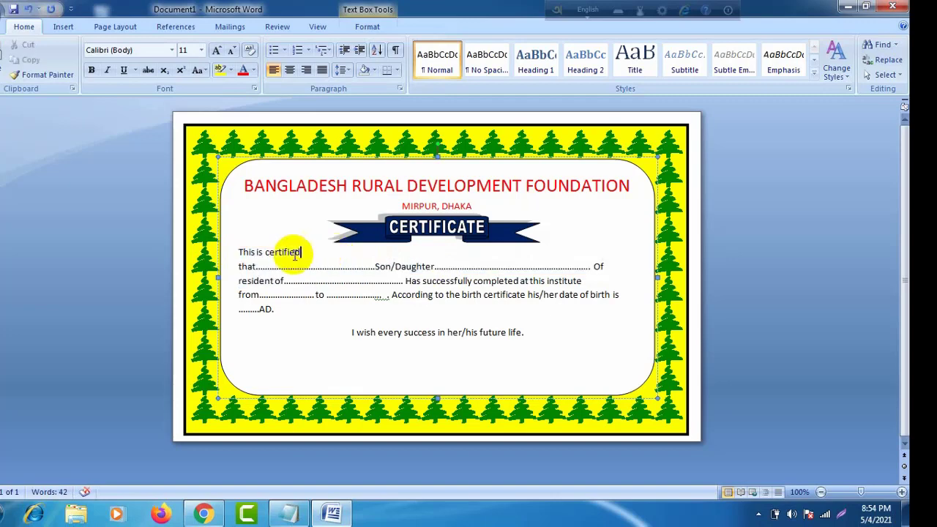
{"action": "left_click_drag", "start_coordinate": [238, 252], "coordinate": [550, 339]}
{"action": "key", "text": "Delete"}
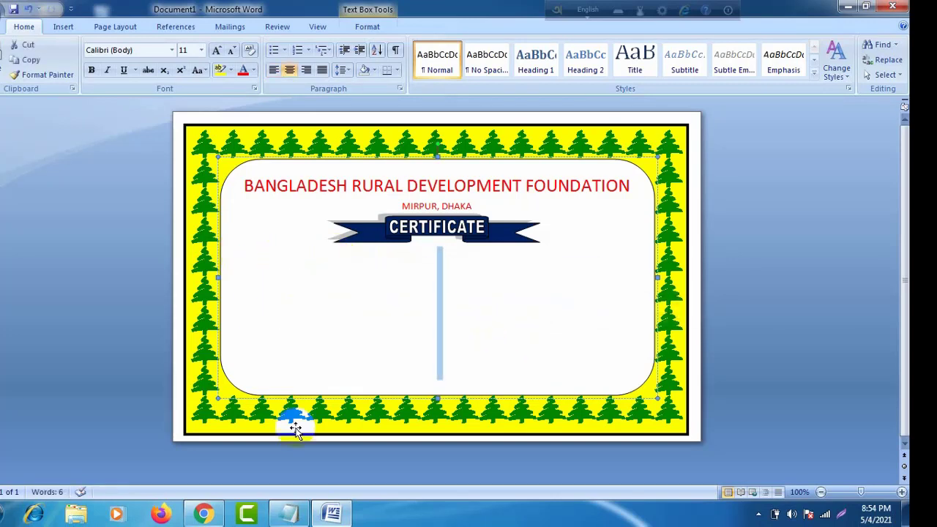
Step: Copy the certificate text from Notepad and paste it left-aligned under CERTIFICATE
{"action": "left_click", "coordinate": [333, 512]}
{"action": "right_click", "coordinate": [266, 168]}
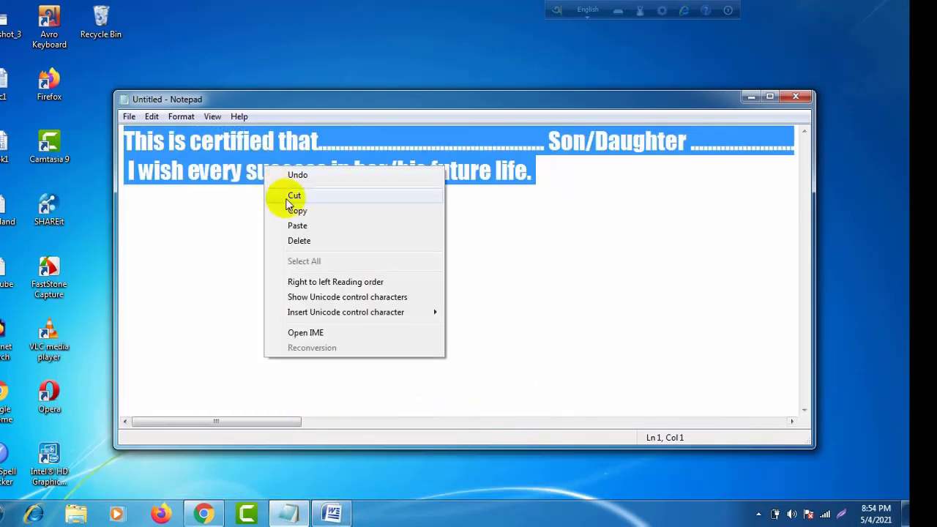
{"action": "left_click", "coordinate": [293, 207]}
{"action": "left_click", "coordinate": [293, 512]}
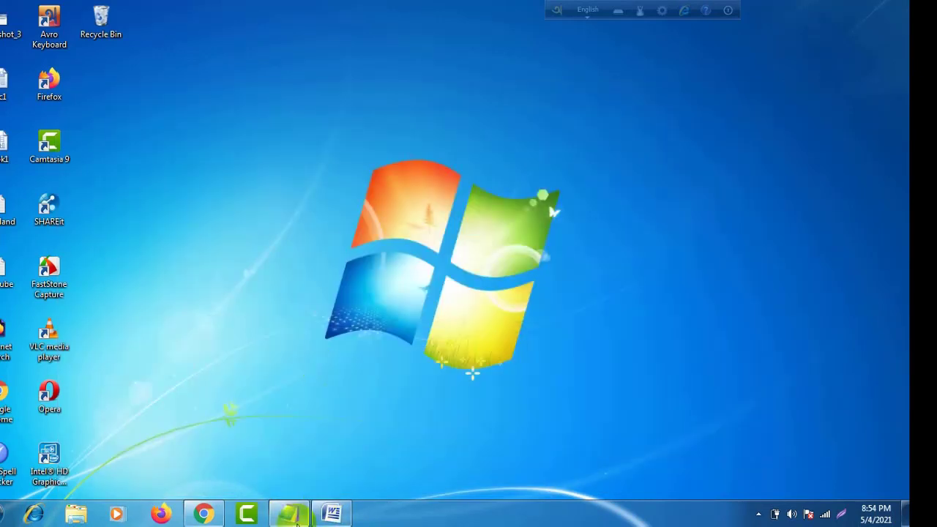
{"action": "left_click", "coordinate": [331, 512]}
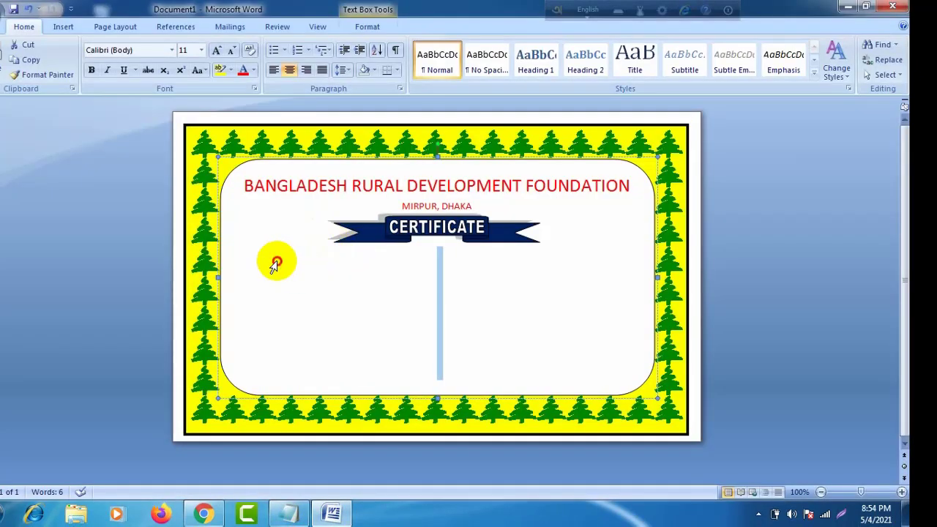
{"action": "left_click", "coordinate": [437, 254]}
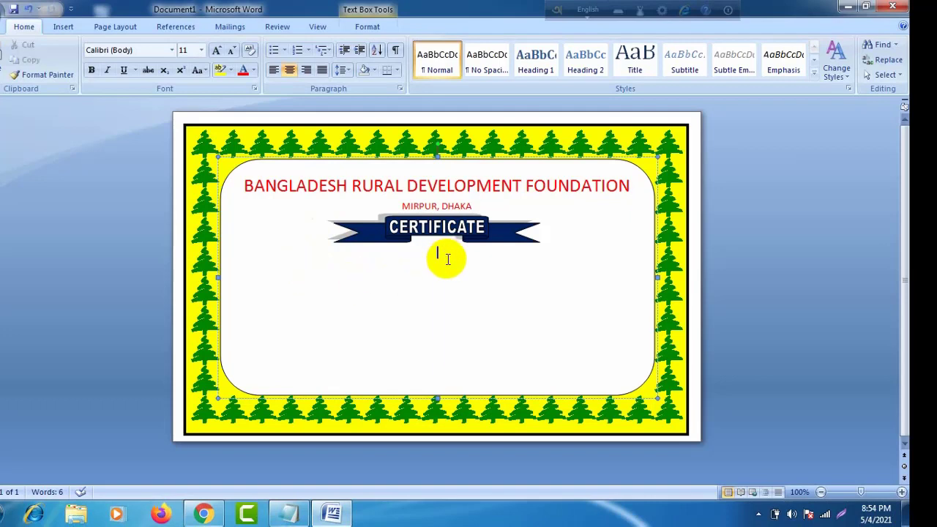
{"action": "left_click", "coordinate": [273, 70]}
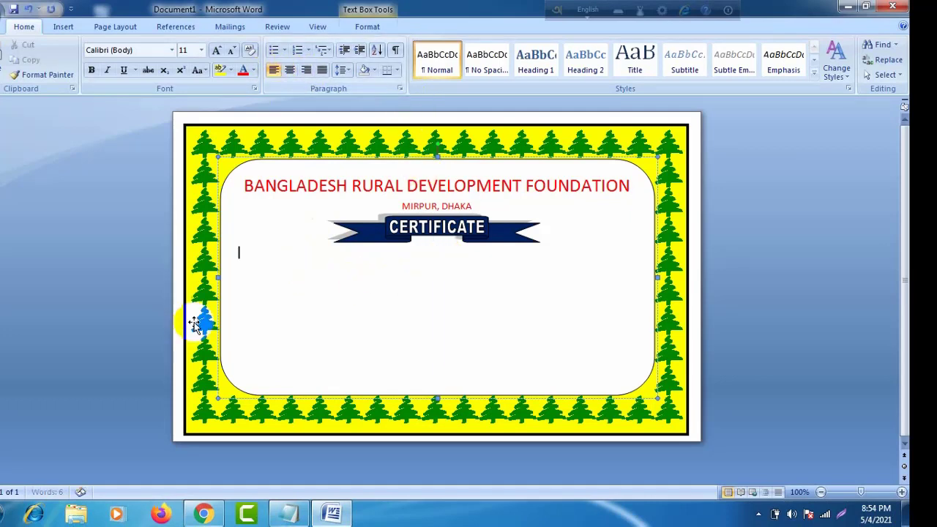
{"action": "right_click", "coordinate": [254, 266]}
{"action": "left_click", "coordinate": [292, 295]}
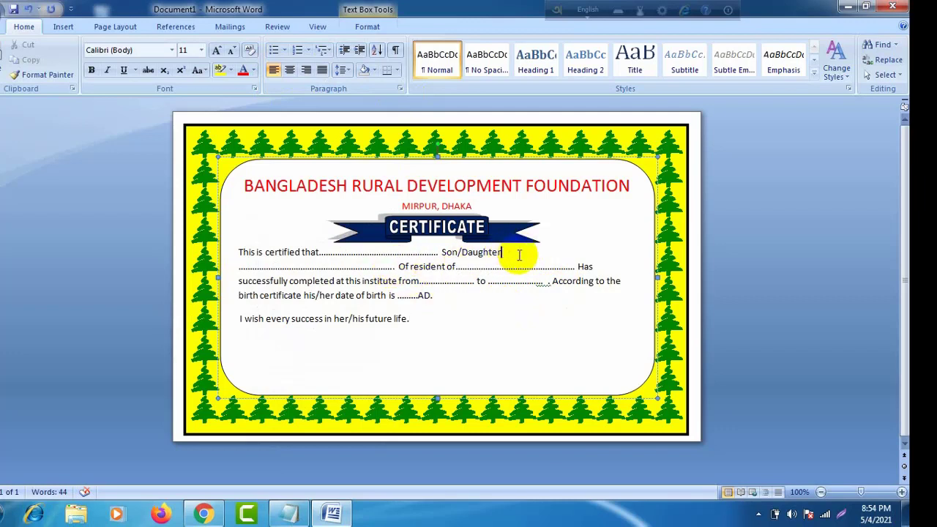
Step: Tidy the dotted run after Son/Daughter and add an empty line after 'future life.'
{"action": "type", "text": "."}
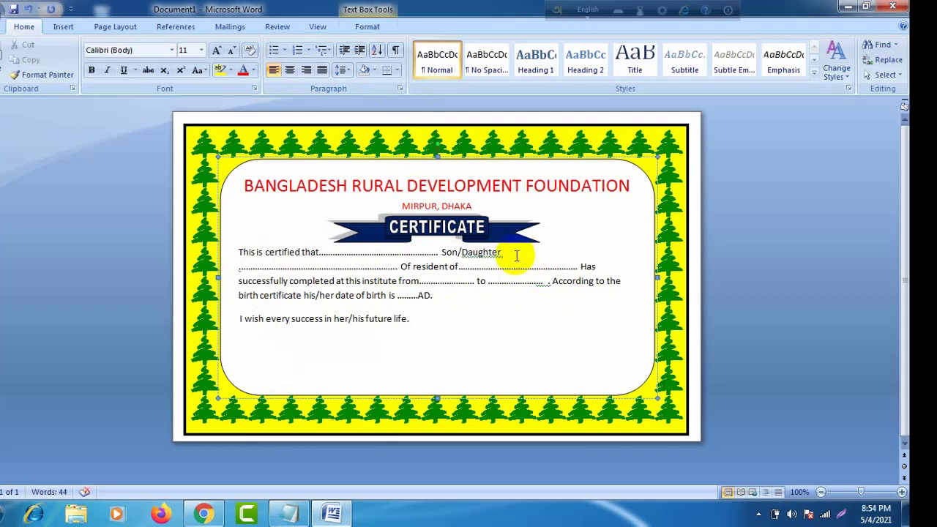
{"action": "key", "text": "BackSpace"}
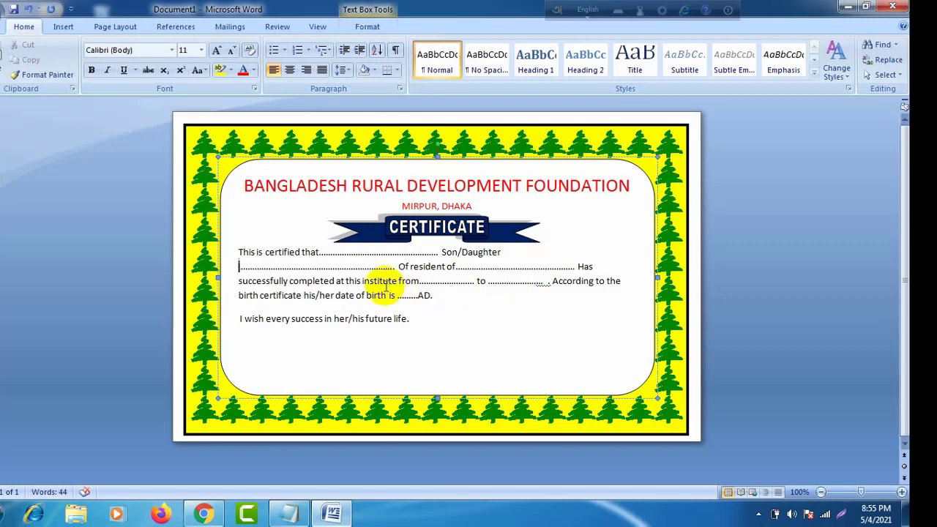
{"action": "left_click", "coordinate": [396, 266]}
{"action": "key", "text": "BackSpace"}
{"action": "key", "text": "BackSpace"}
{"action": "key", "text": "BackSpace"}
{"action": "key", "text": "BackSpace"}
{"action": "key", "text": "BackSpace"}
{"action": "key", "text": "BackSpace"}
{"action": "key", "text": "BackSpace"}
{"action": "key", "text": "BackSpace"}
{"action": "key", "text": "BackSpace"}
{"action": "key", "text": "BackSpace"}
{"action": "key", "text": "BackSpace"}
{"action": "key", "text": "BackSpace"}
{"action": "key", "text": "BackSpace"}
{"action": "key", "text": "BackSpace"}
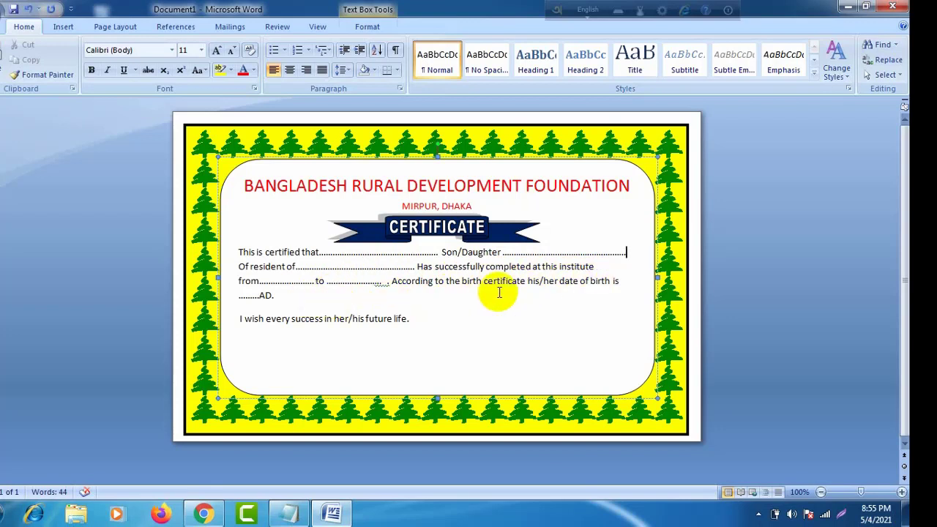
{"action": "left_click", "coordinate": [420, 320]}
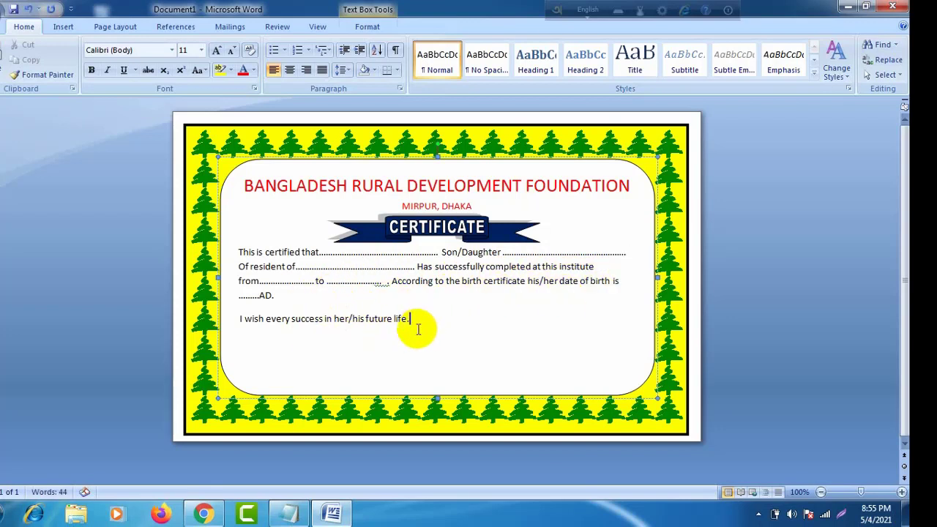
{"action": "key", "text": "Return"}
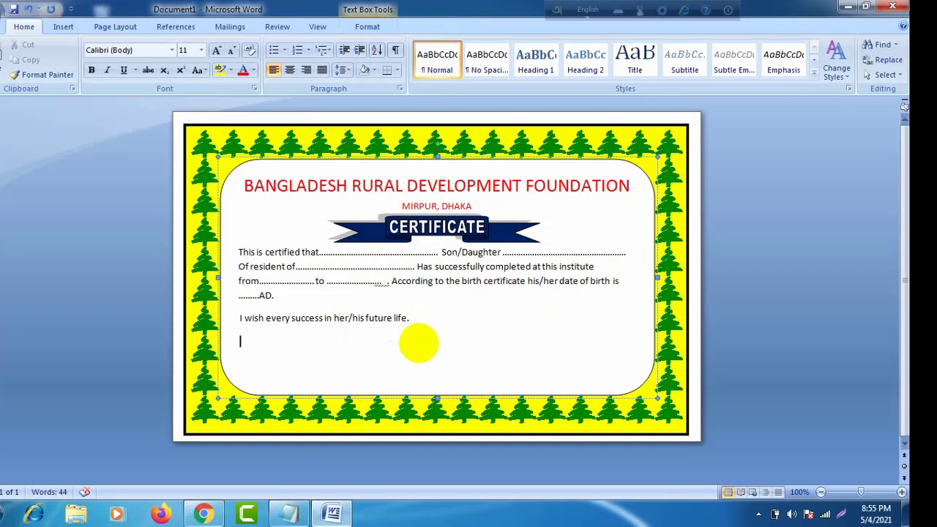
Step: Type the signature title HEAD TEACHER and start a new line below it
{"action": "type", "text": "t"}
{"action": "type", "text": "h"}
{"action": "key", "text": "BackSpace"}
{"action": "type", "text": "hEAD"}
{"action": "type", "text": "tEACHER"}
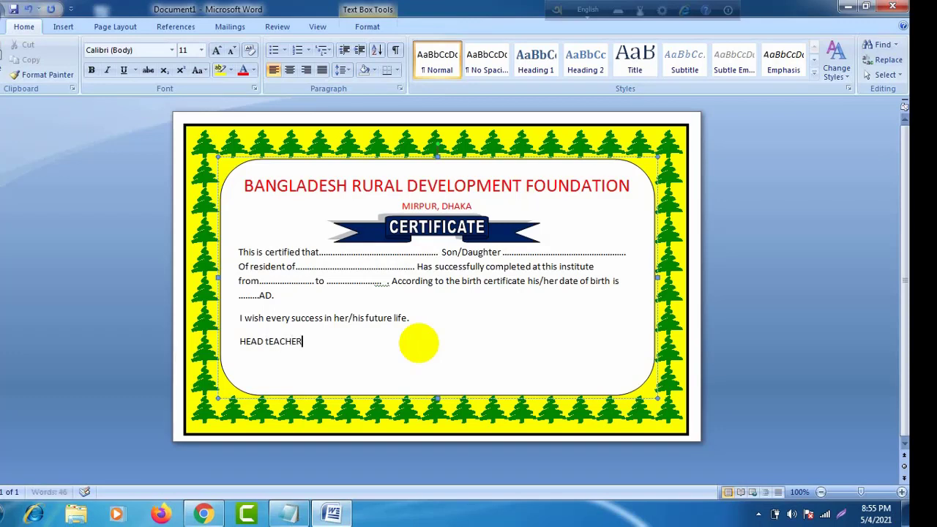
{"action": "left_click", "coordinate": [268, 342]}
{"action": "key", "text": "BackSpace"}
{"action": "type", "text": "T"}
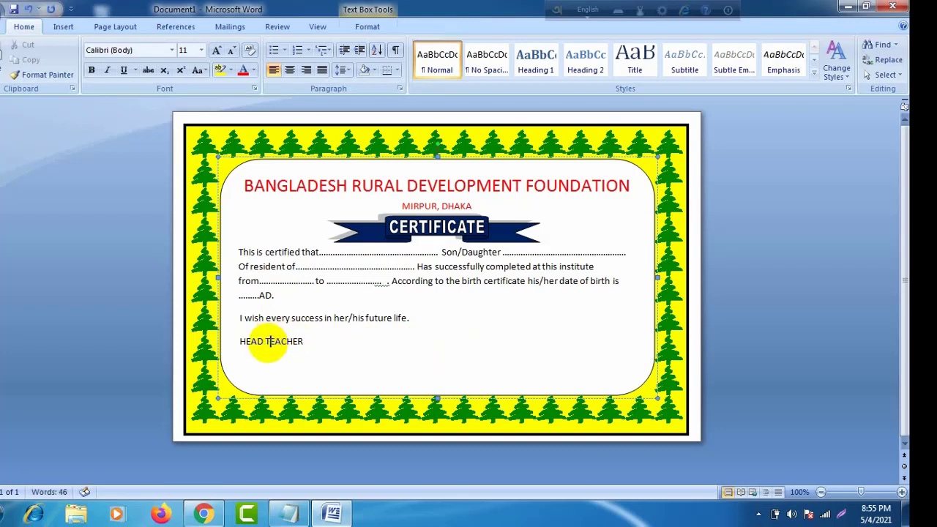
{"action": "left_click", "coordinate": [317, 343]}
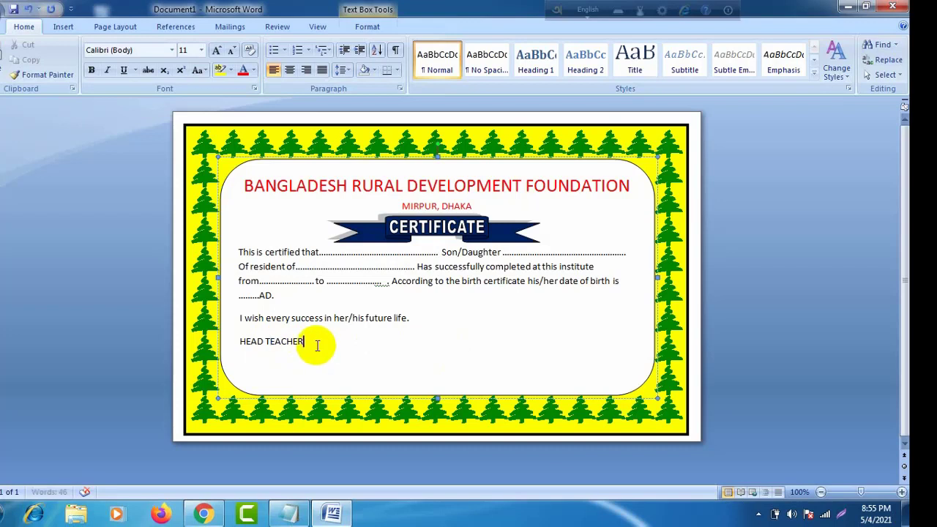
{"action": "key", "text": "Return"}
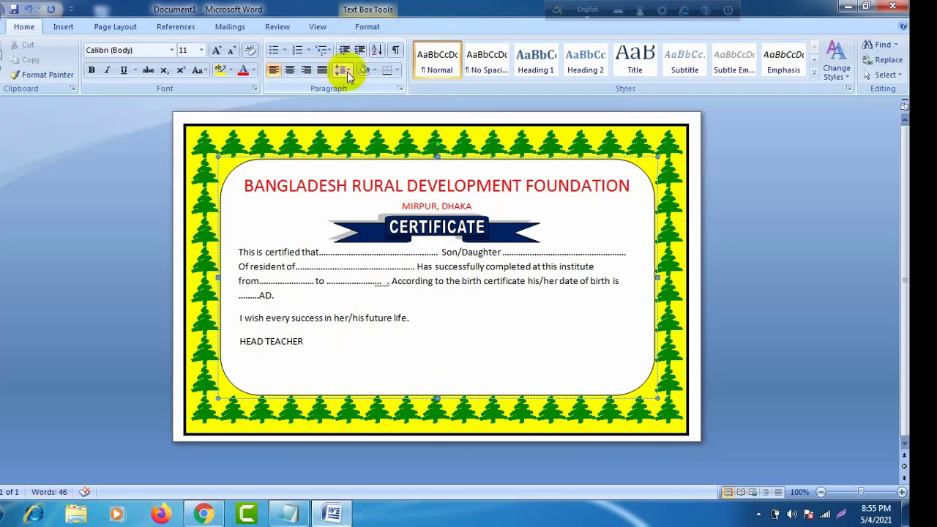
Step: Remove space after the paragraph and type the head teacher's name under the title
{"action": "left_click", "coordinate": [342, 71]}
{"action": "left_click", "coordinate": [349, 209]}
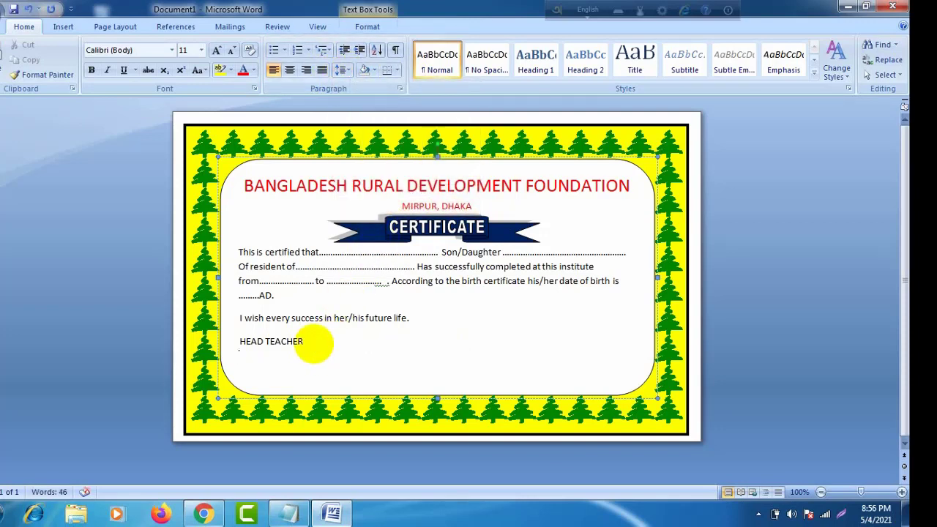
{"action": "key", "text": "Return"}
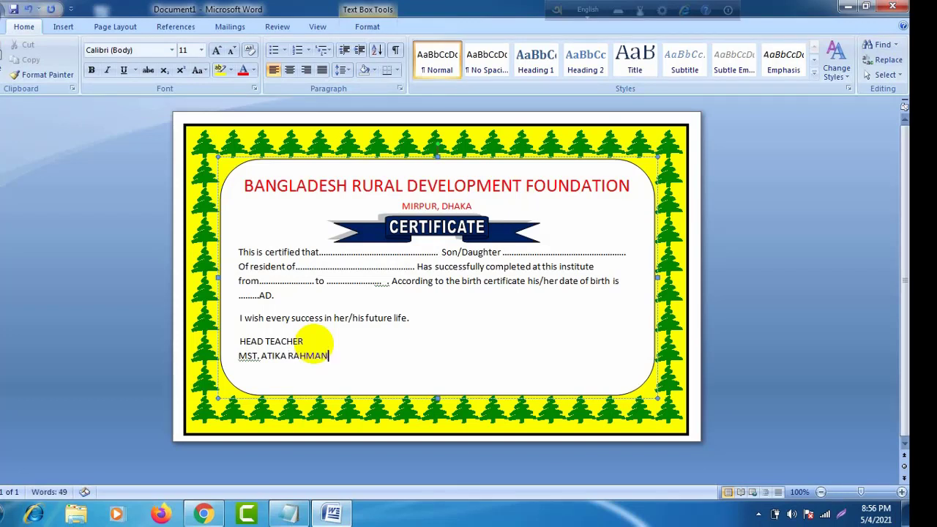
Step: Add MANAGING DERECTOR and CLASS TEACHER on the same line as HEAD TEACHER
{"action": "left_click", "coordinate": [374, 341]}
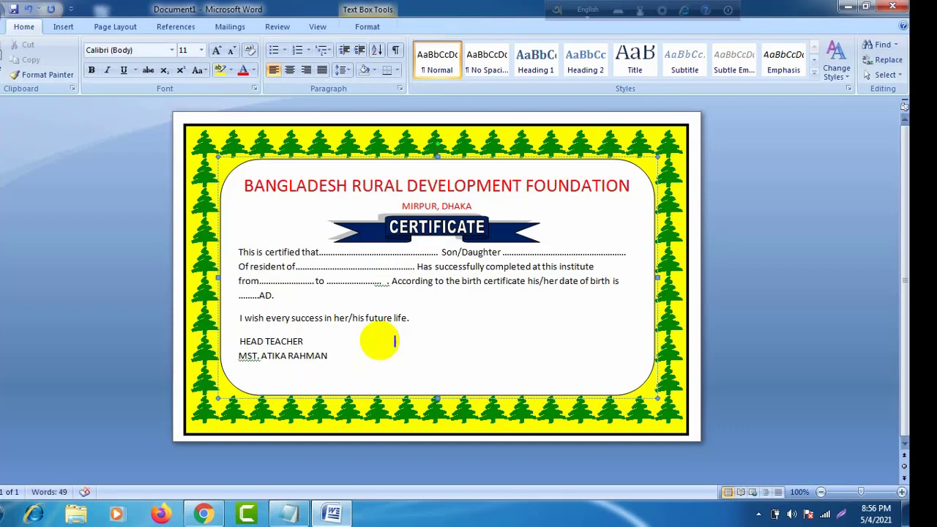
{"action": "type", "text": "MANAGING DE"}
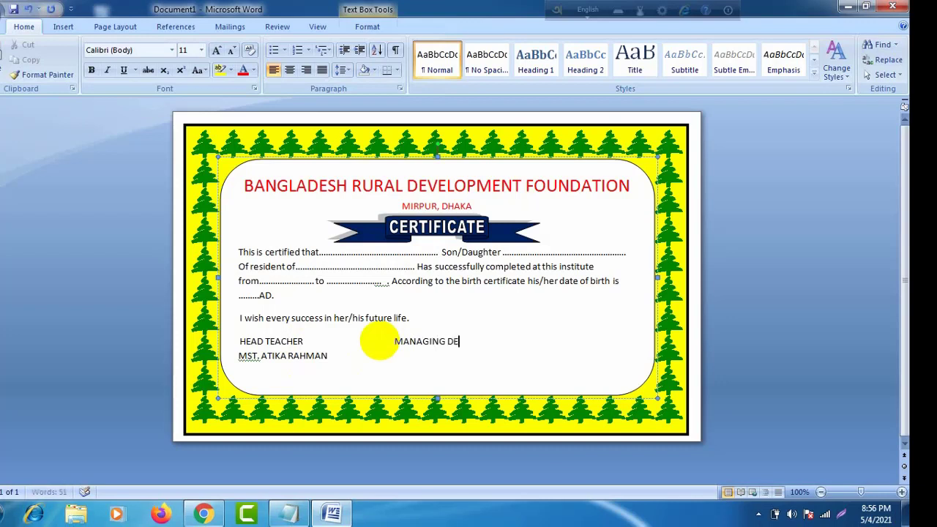
{"action": "type", "text": "RECTOR A"}
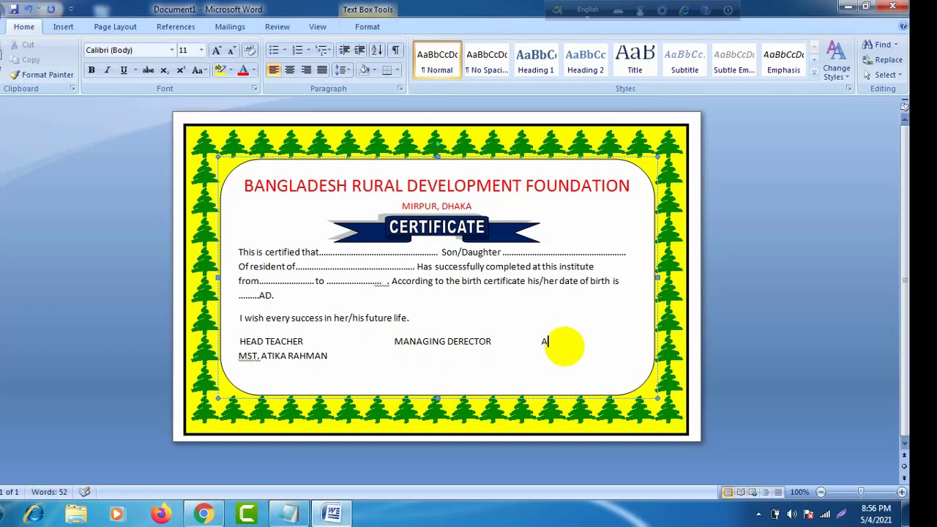
{"action": "key", "text": "BackSpace"}
{"action": "type", "text": "CLASS TEACHER"}
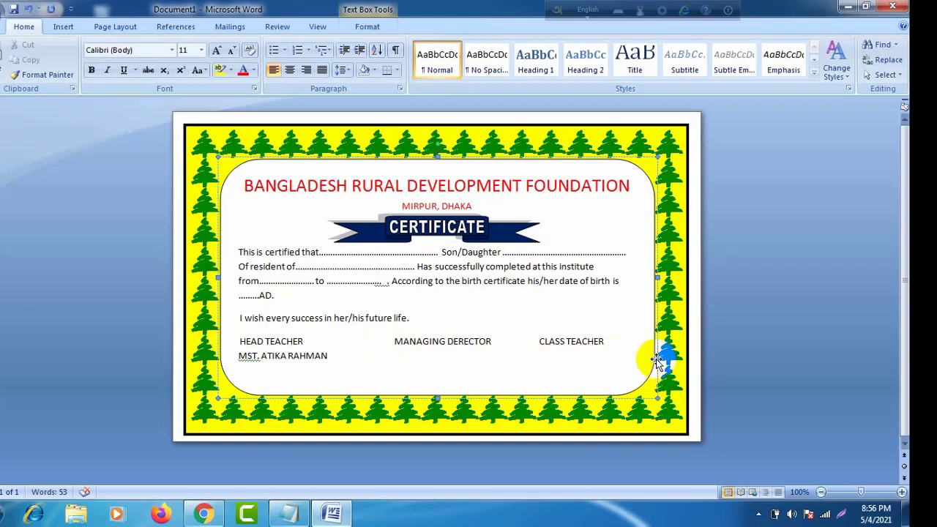
Step: Insert a line of dots above the signature titles
{"action": "left_click", "coordinate": [237, 341]}
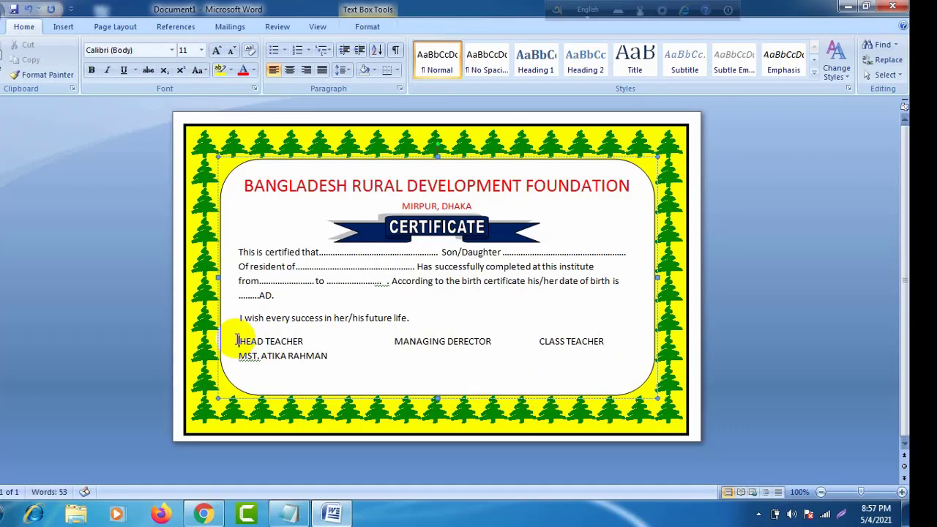
{"action": "key", "text": "Return"}
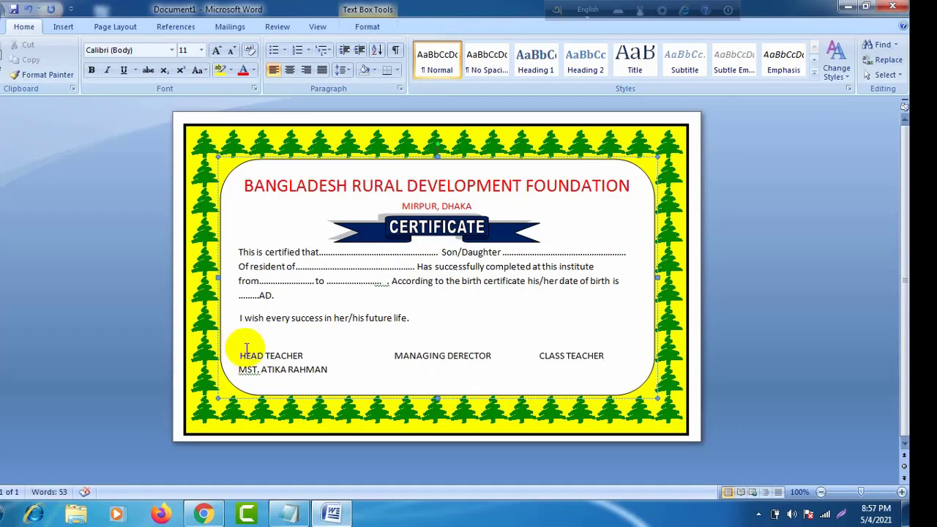
{"action": "type", "text": "..."}
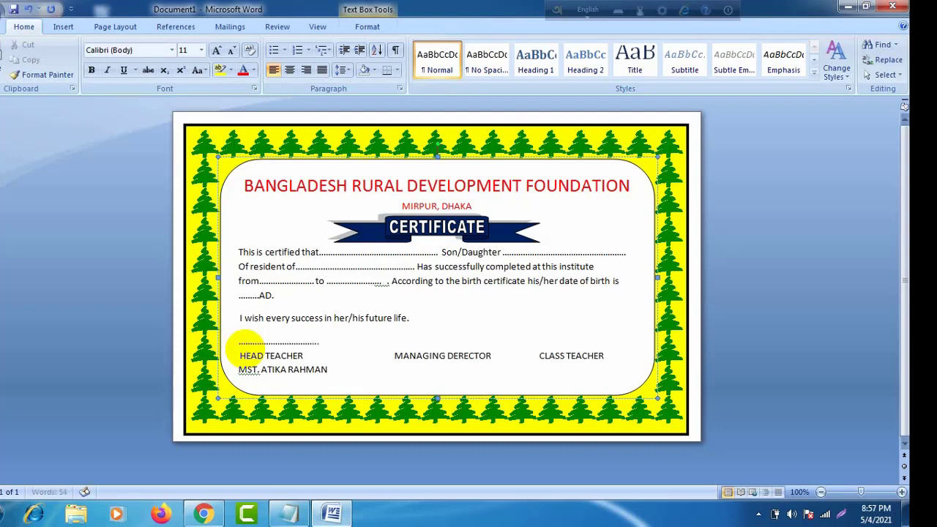
{"action": "type", "text": "..........."}
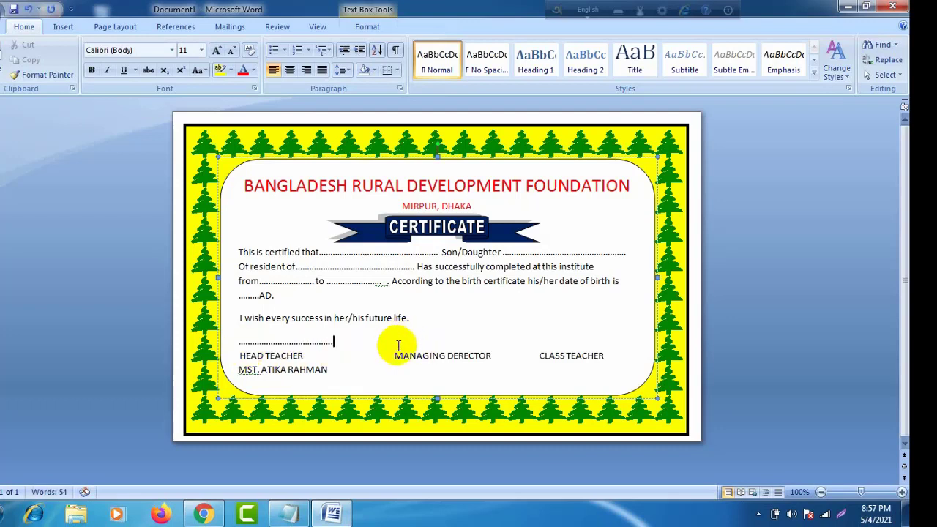
{"action": "type", "text": "."}
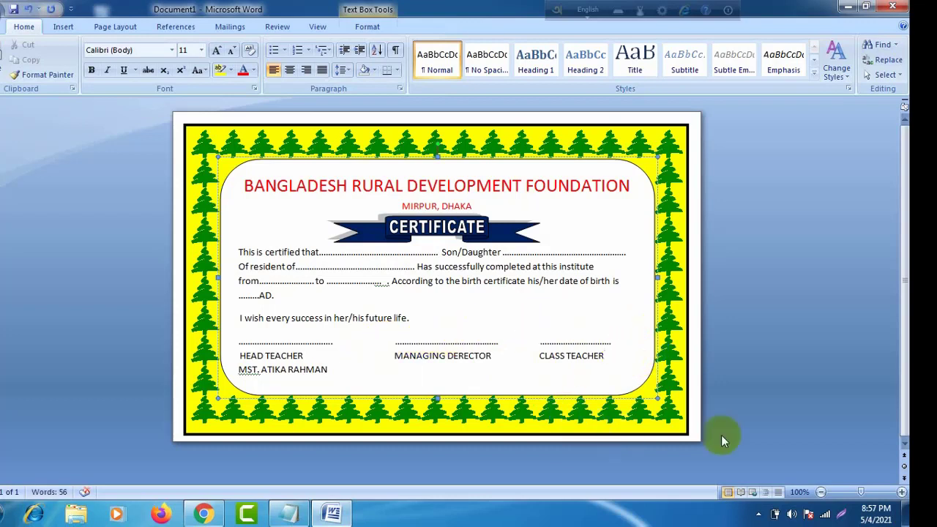
Step: Select the whole inner text box by its border
{"action": "left_click", "coordinate": [306, 160]}
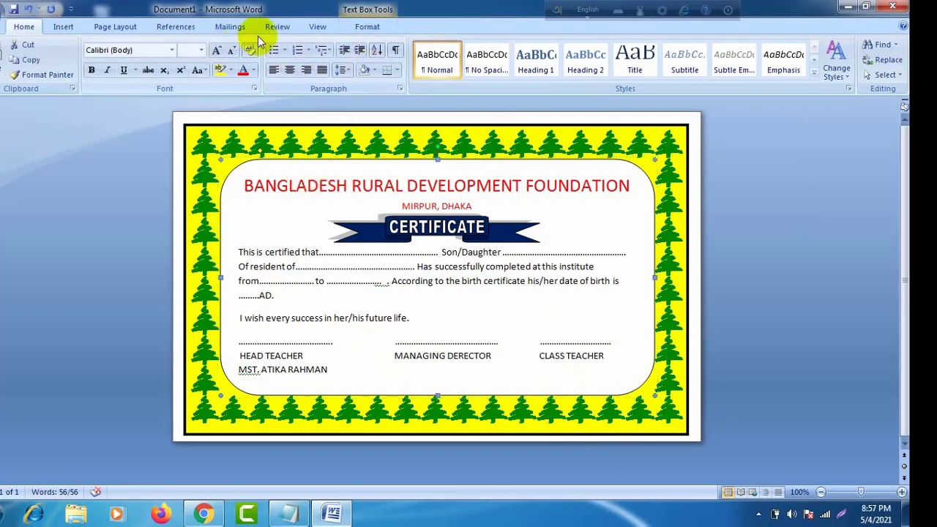
Step: Fill the inner text box with a two-colour gradient, Color 1 yellow, via More Gradients
{"action": "left_click", "coordinate": [360, 28]}
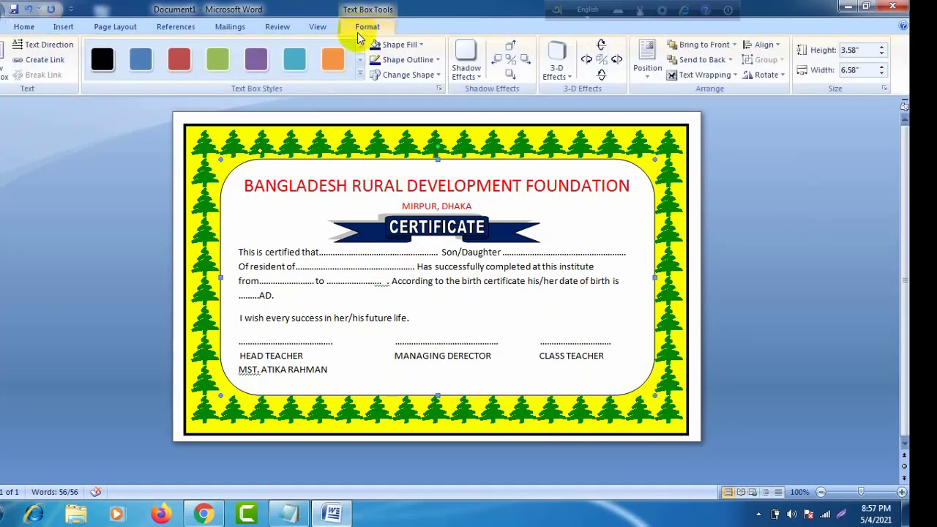
{"action": "left_click", "coordinate": [422, 47]}
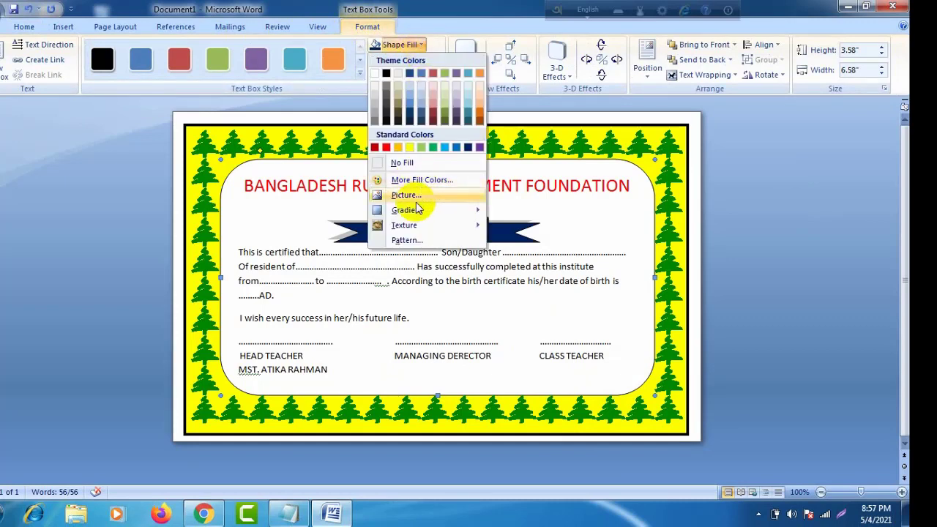
{"action": "mouse_move", "coordinate": [425, 213]}
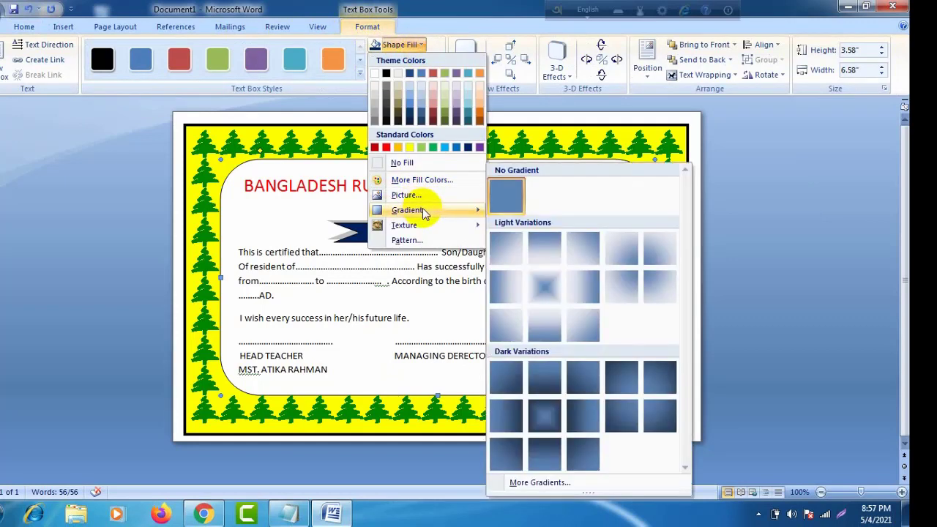
{"action": "left_click", "coordinate": [538, 486]}
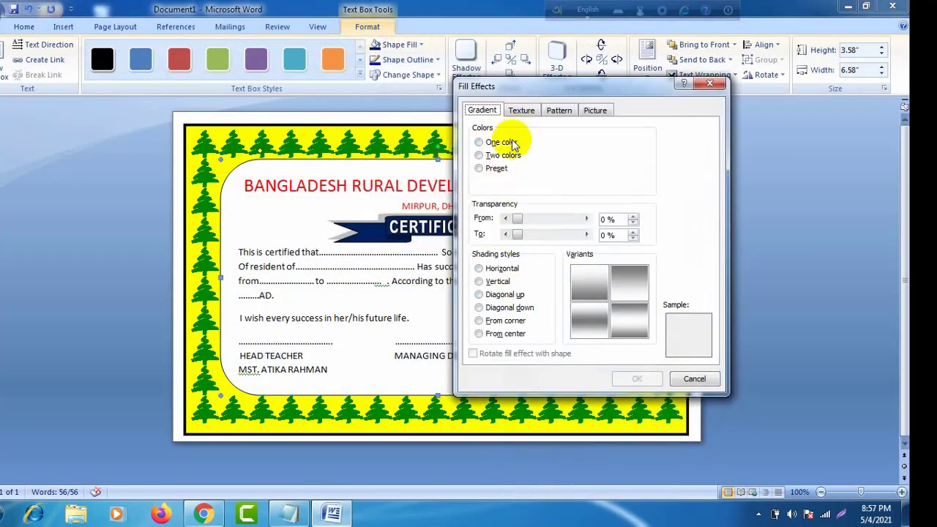
{"action": "left_click", "coordinate": [497, 156]}
{"action": "left_click", "coordinate": [631, 155]}
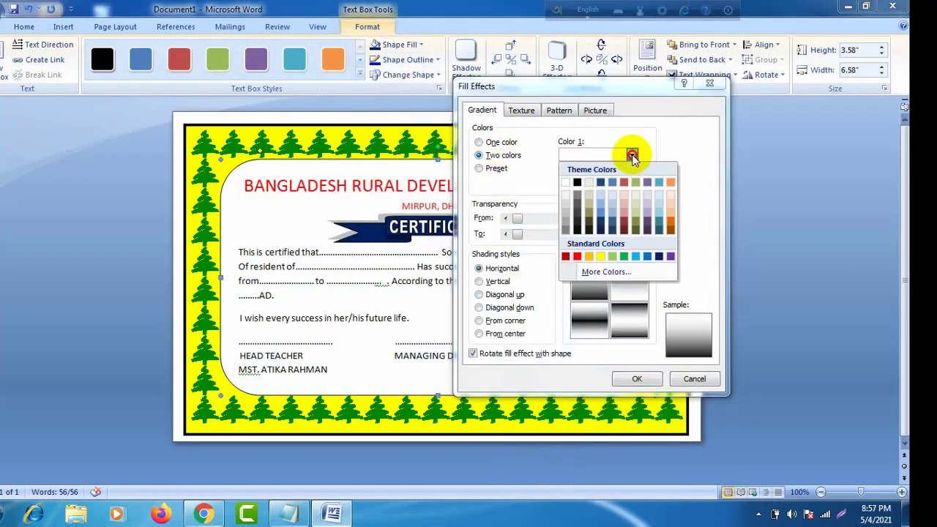
{"action": "left_click", "coordinate": [601, 256]}
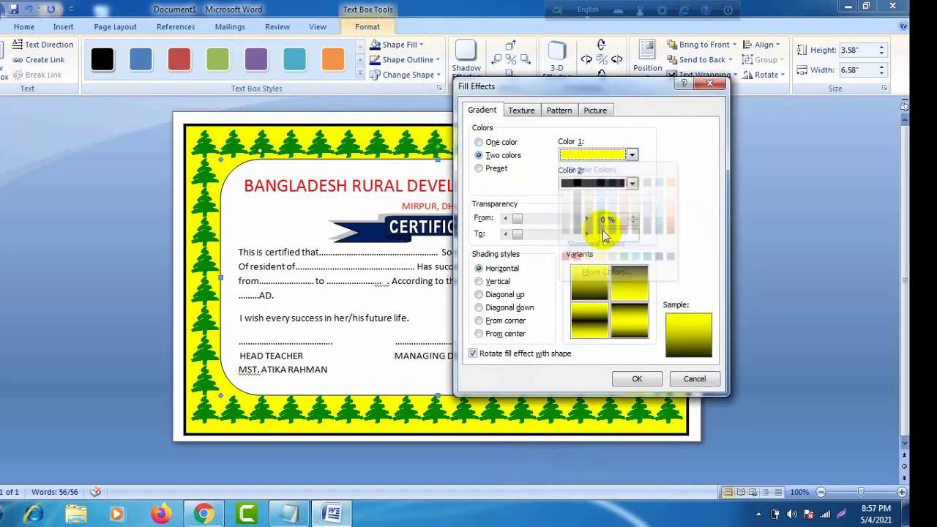
{"action": "left_click", "coordinate": [632, 183]}
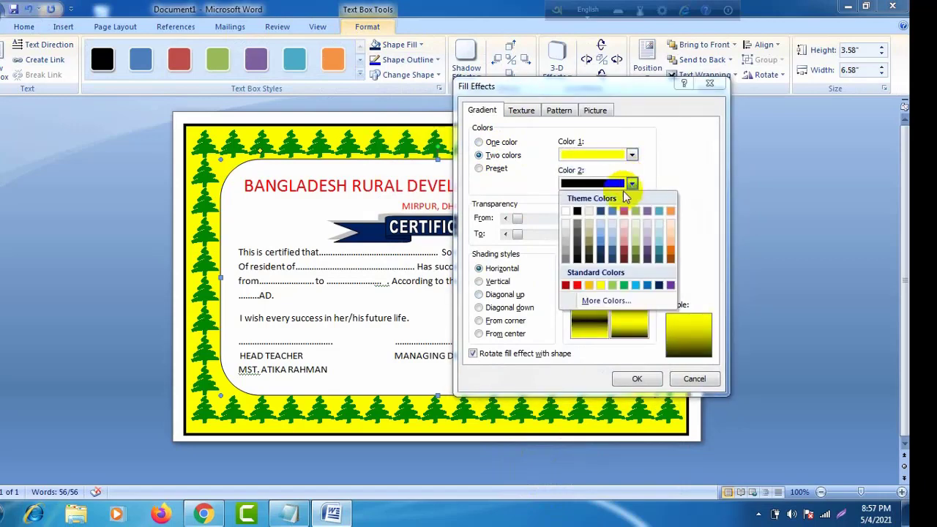
{"action": "left_click", "coordinate": [590, 212]}
{"action": "left_click", "coordinate": [636, 377]}
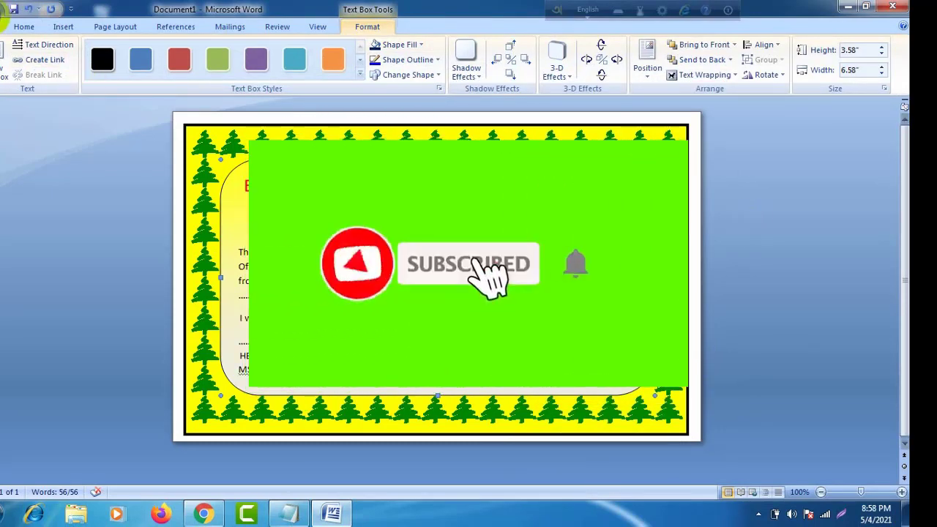
Step: Save the certificate to the Desktop with the file name CERTI
{"action": "left_click", "coordinate": [6, 16]}
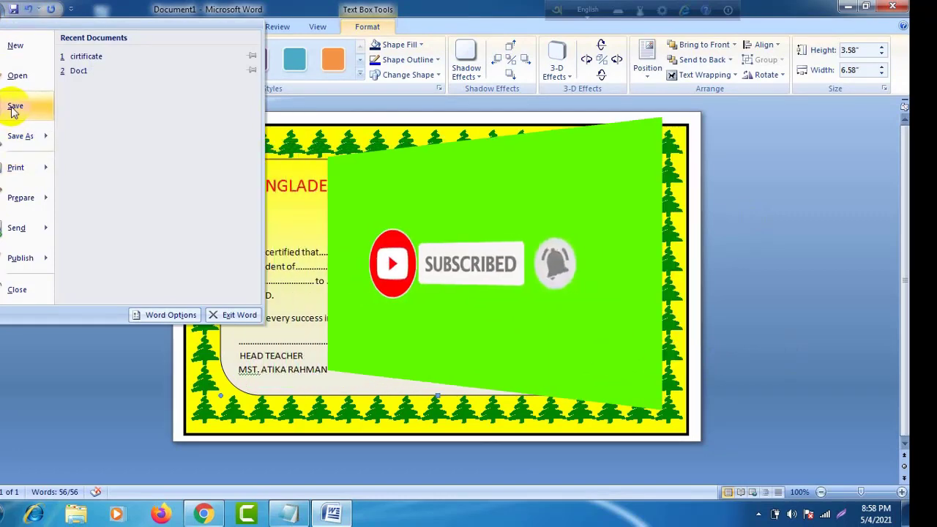
{"action": "left_click", "coordinate": [14, 108]}
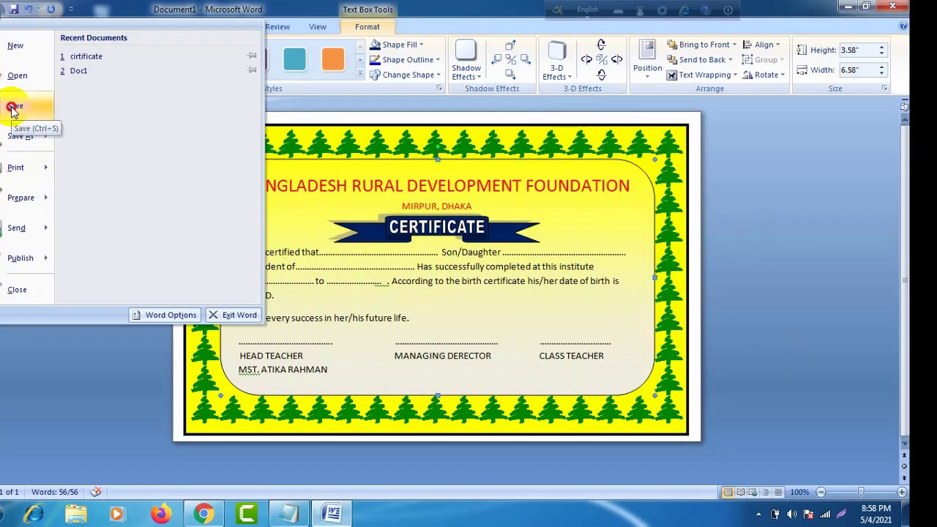
{"action": "scroll", "coordinate": [15, 110], "scroll_direction": "up", "scroll_amount": 1}
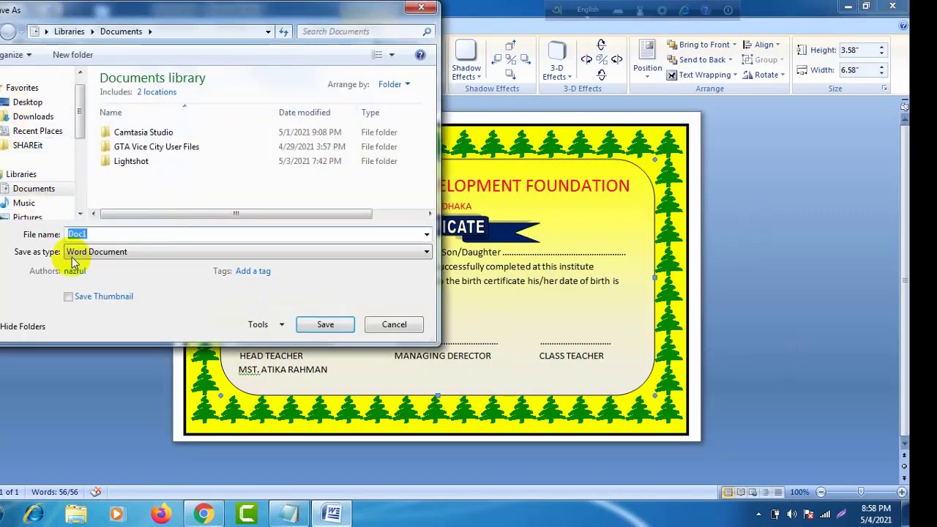
{"action": "left_click", "coordinate": [34, 102]}
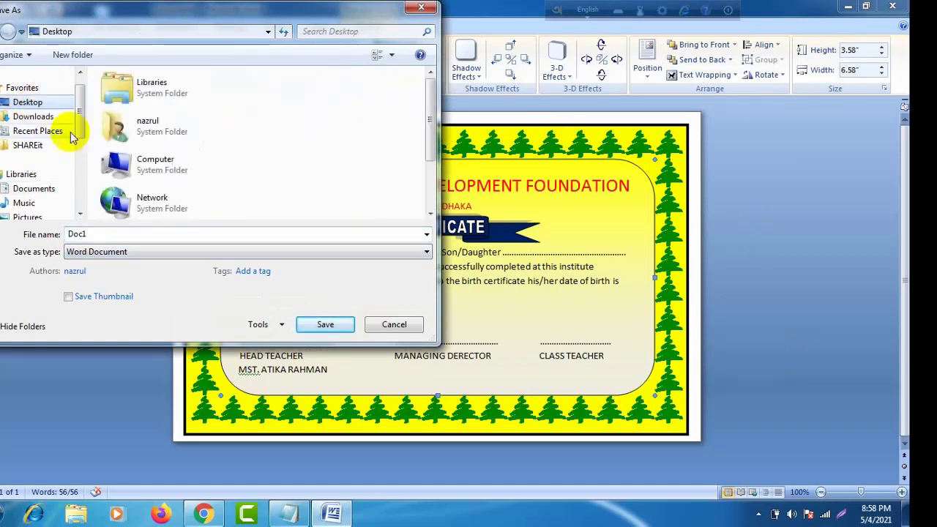
{"action": "double_click", "coordinate": [97, 234]}
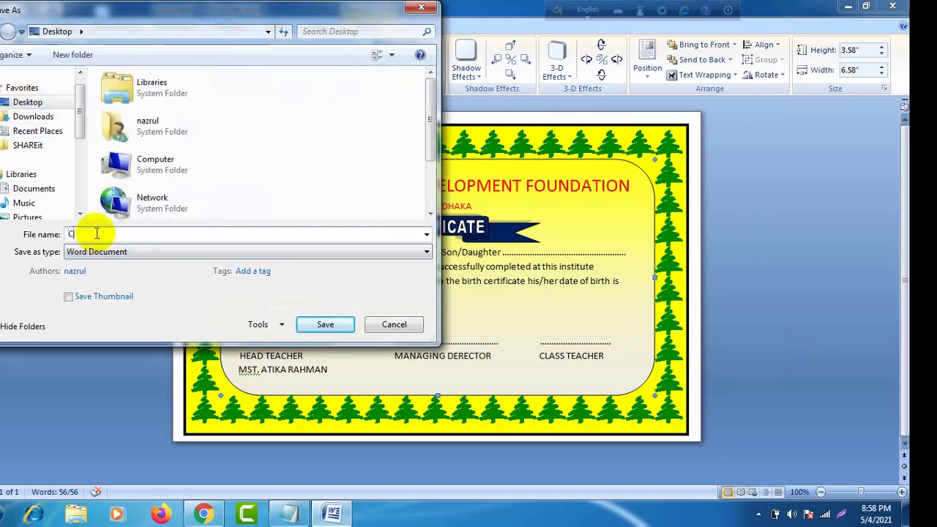
{"action": "type", "text": "CERTI"}
{"action": "key", "text": "Return"}
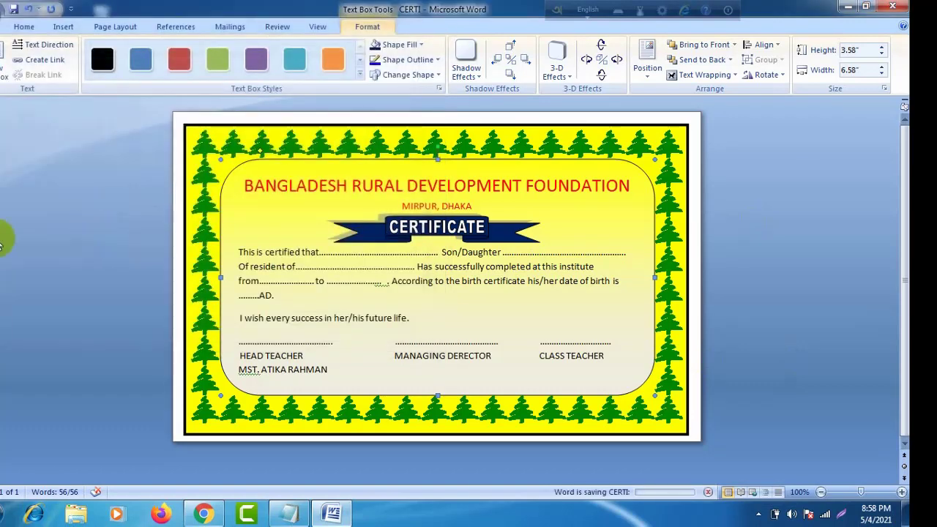